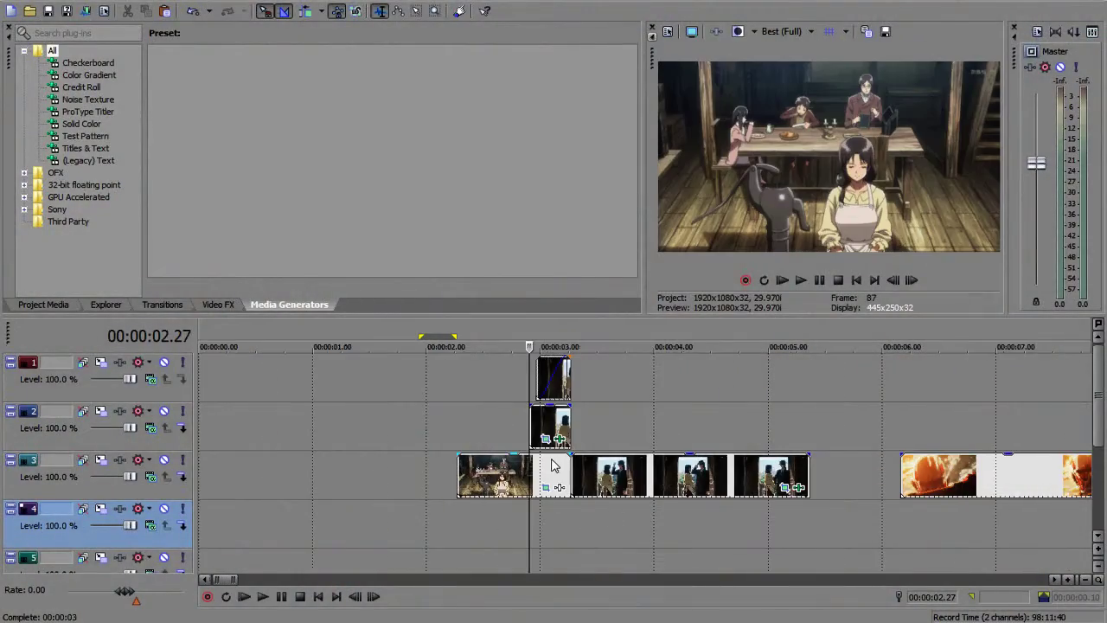
# - Play through the transition and delete the short overlay clip on track 1
pyautogui.click(552, 384)
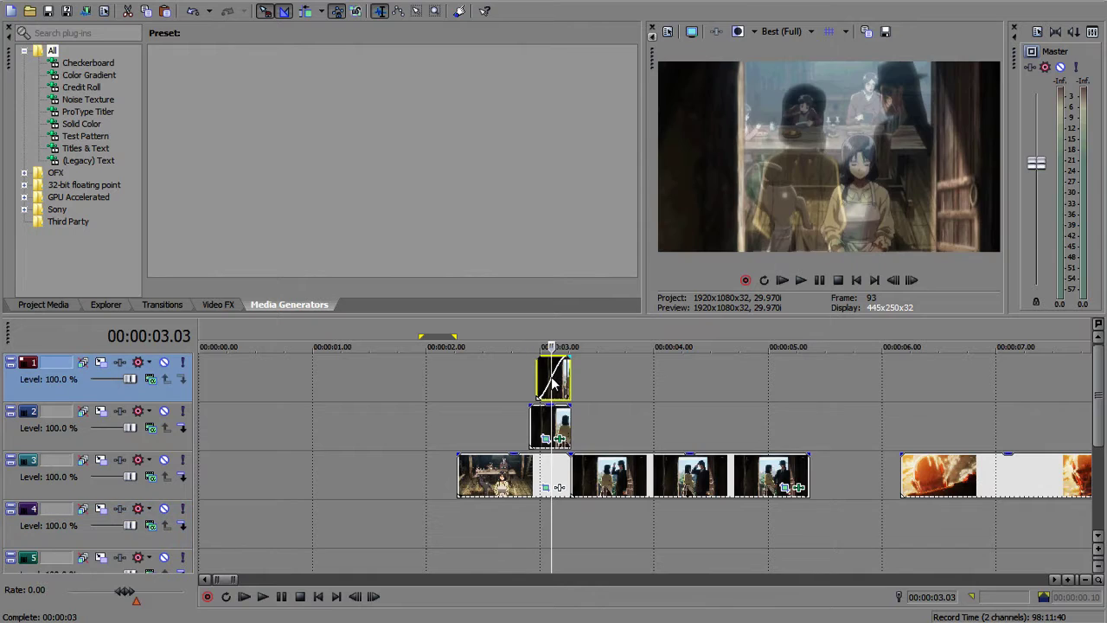
pyautogui.click(541, 524)
pyautogui.press('space')
pyautogui.press('Return')
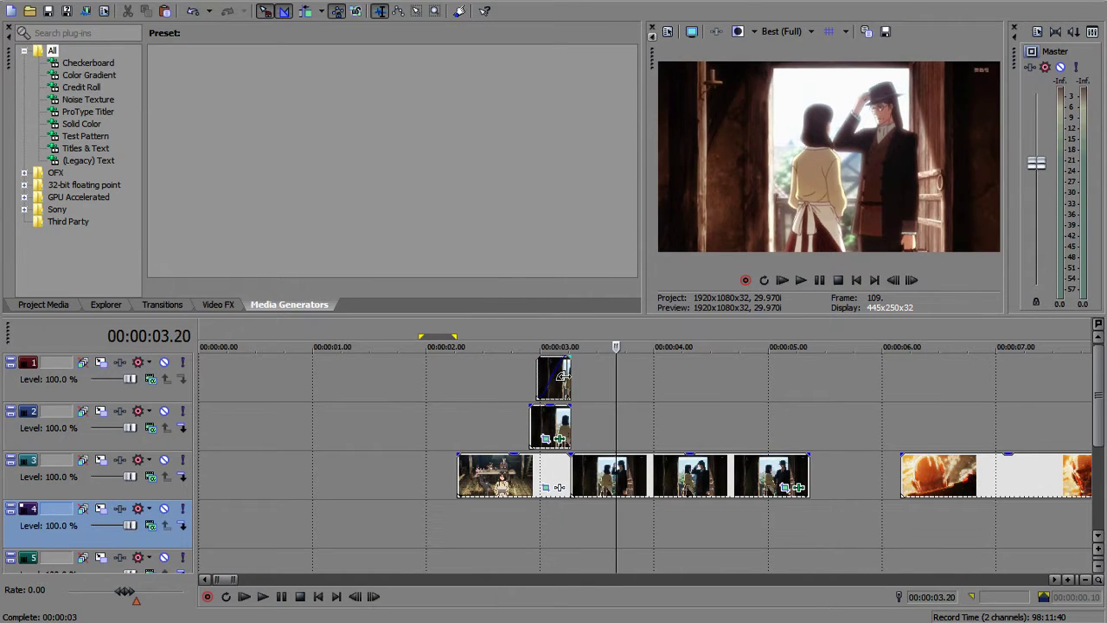
pyautogui.click(551, 380)
pyautogui.press('Delete')
# - Step frame by frame through the doorway overlay on track 2 and its cut to the doorway shot on track 3
pyautogui.click(524, 390)
pyautogui.click(531, 381)
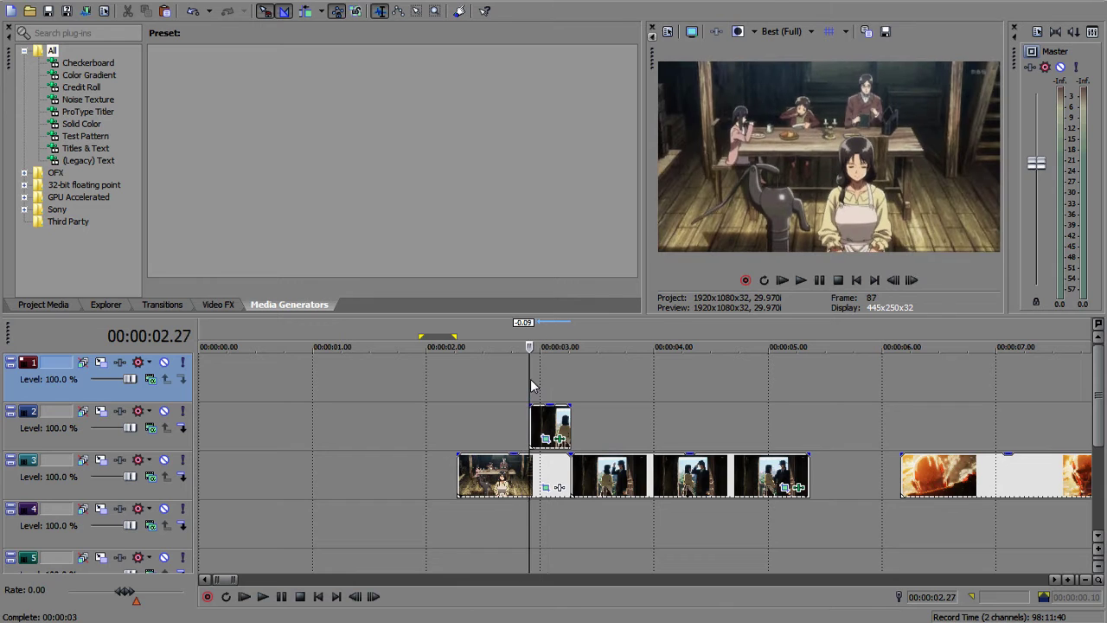
pyautogui.press('Right')
pyautogui.press('Right')
pyautogui.press('Right')
pyautogui.press('Right')
pyautogui.press('Right')
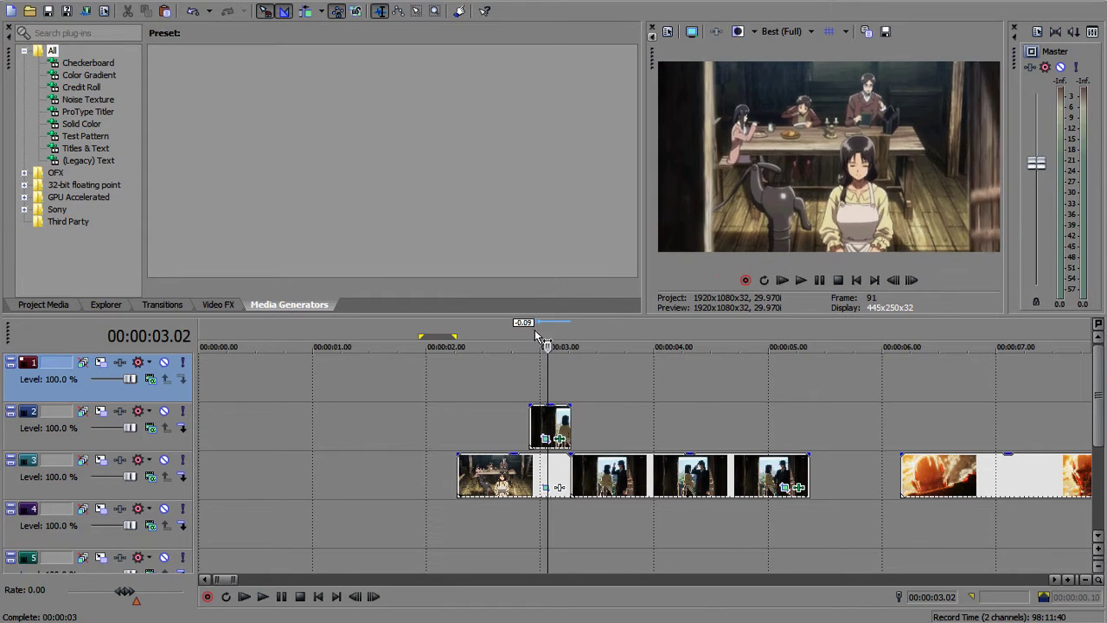
pyautogui.scroll(2, 597, 355)
pyautogui.press('Right')
pyautogui.press('Right')
pyautogui.scroll(1, 683, 374)
pyautogui.press('Right')
pyautogui.press('Right')
pyautogui.scroll(-2, 727, 375)
pyautogui.press('Right')
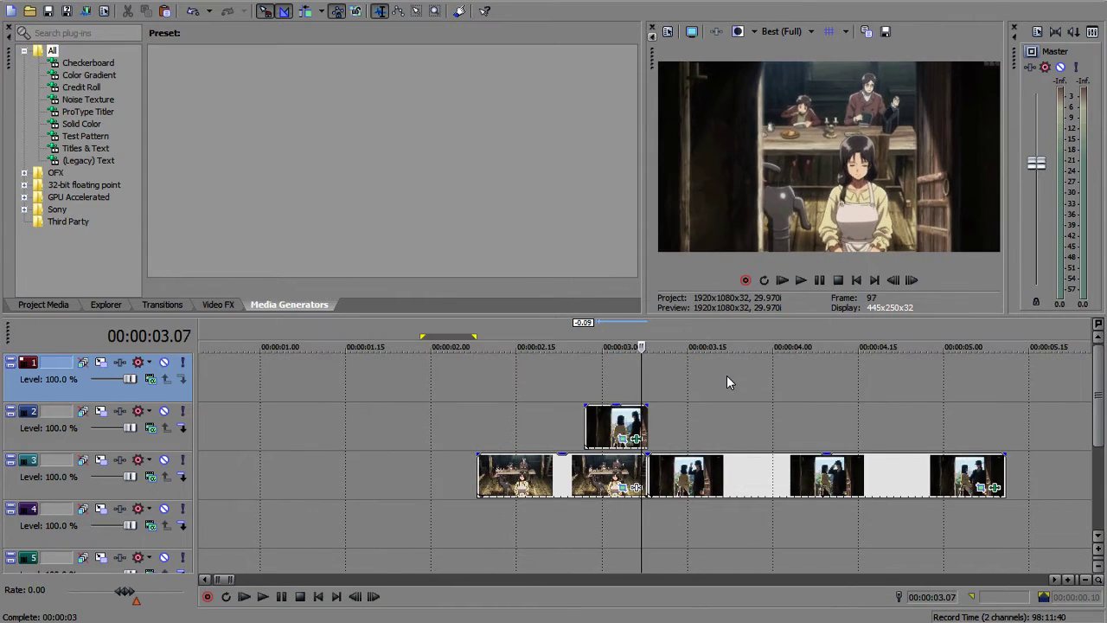
pyautogui.press('Right')
pyautogui.press('Left')
pyautogui.press('Left')
pyautogui.click(577, 388)
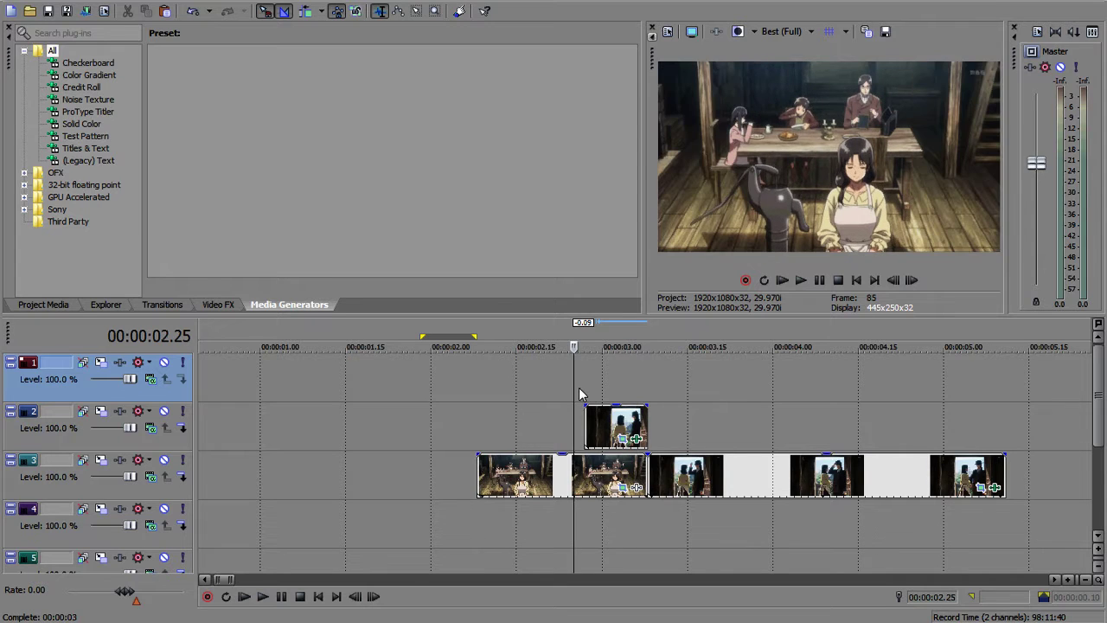
pyautogui.press('Right')
pyautogui.press('Right')
pyautogui.press('Right')
pyautogui.press('Right')
pyautogui.press('Right')
pyautogui.press('Right')
pyautogui.press('Right')
pyautogui.press('Right')
pyautogui.press('Right')
pyautogui.press('Right')
pyautogui.press('Right')
pyautogui.press('Right')
pyautogui.press('Right')
pyautogui.press('Right')
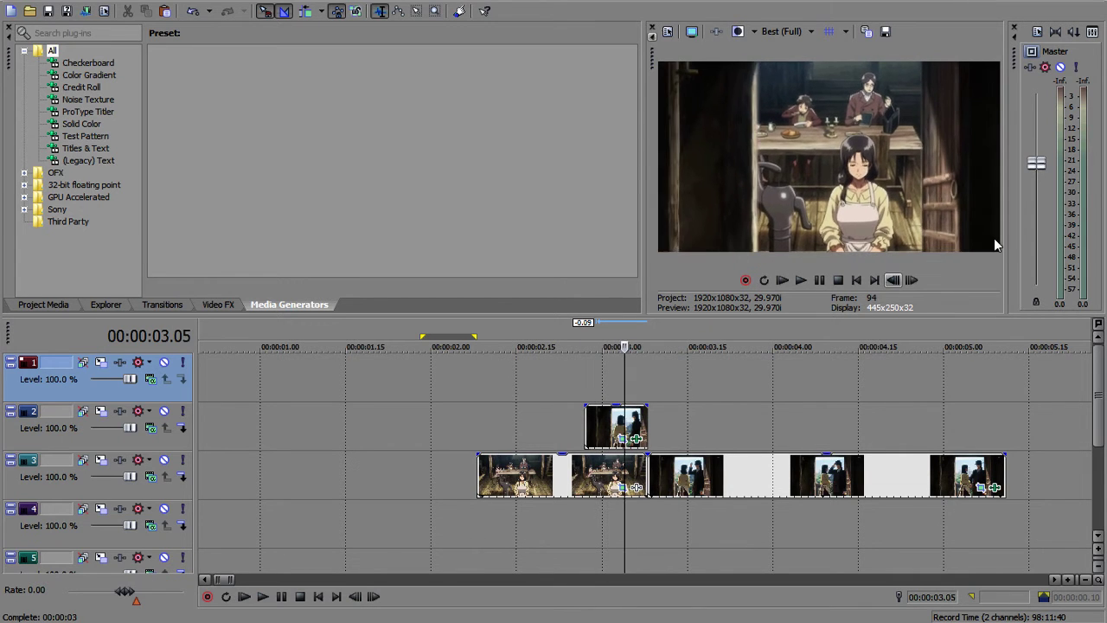
pyautogui.press('Right')
pyautogui.press('Right')
pyautogui.press('Right')
pyautogui.press('Right')
pyautogui.press('Right')
pyautogui.press('Right')
pyautogui.press('Right')
pyautogui.press('Right')
pyautogui.press('Right')
pyautogui.press('Right')
pyautogui.press('Right')
pyautogui.press('Right')
pyautogui.press('Right')
pyautogui.press('Right')
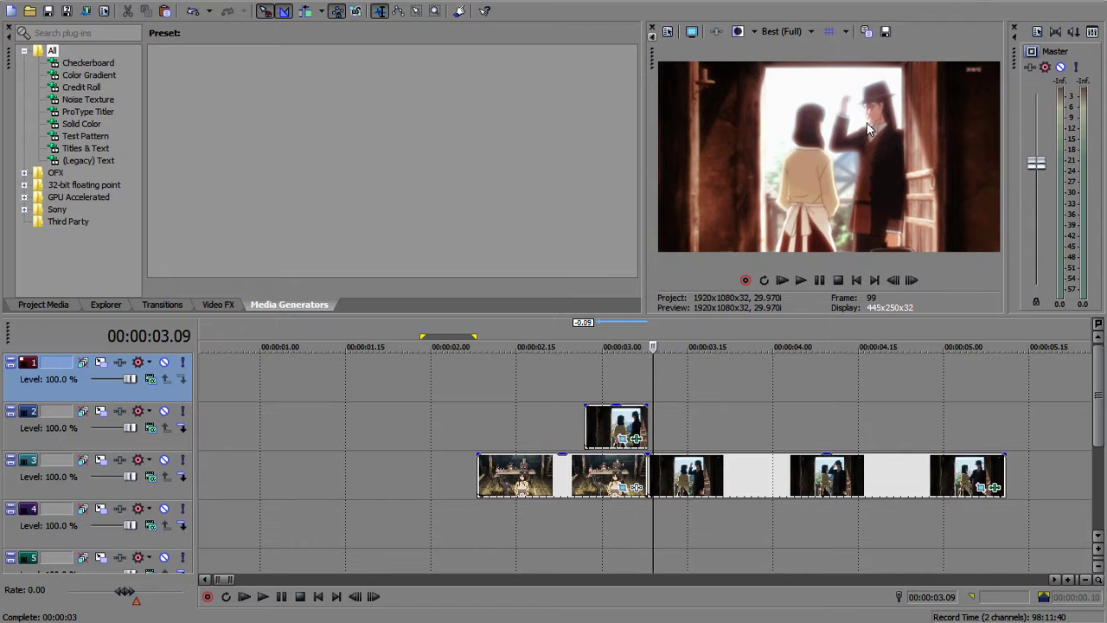
# - Examine how the track 2 overlay lines up with the cut between the two track 3 clips
pyautogui.click(644, 391)
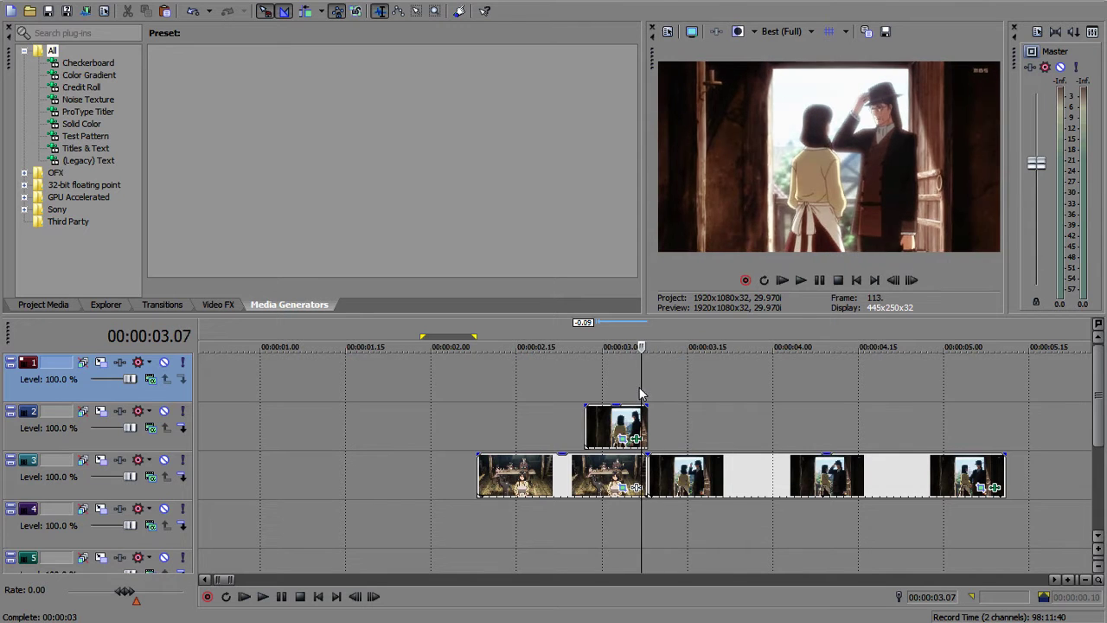
pyautogui.scroll(3, 654, 394)
pyautogui.scroll(-1, 555, 398)
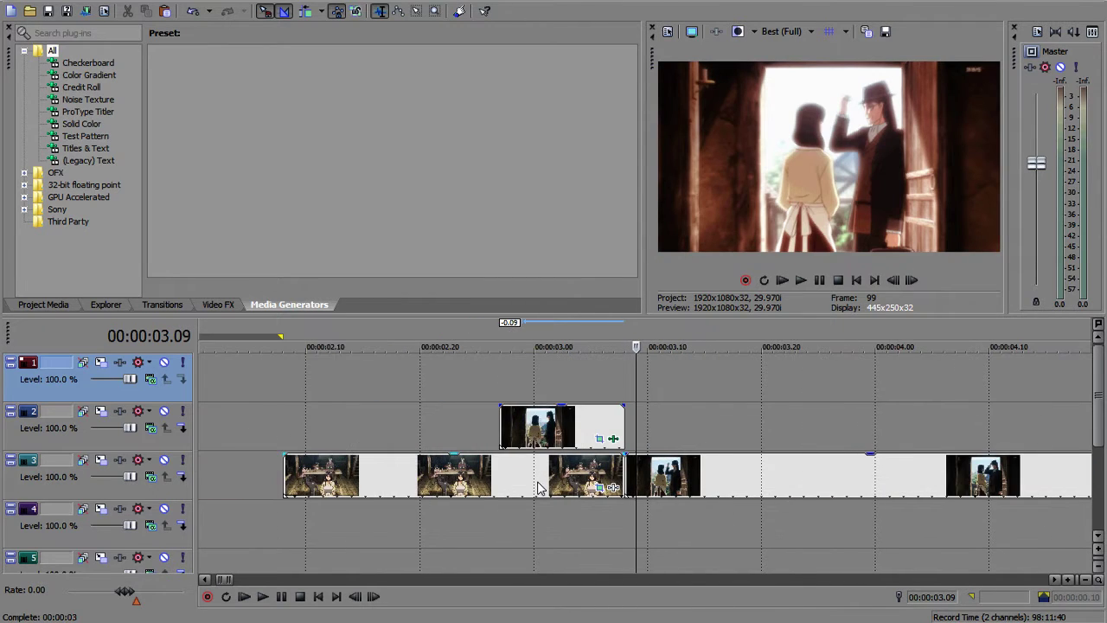
pyautogui.click(568, 433)
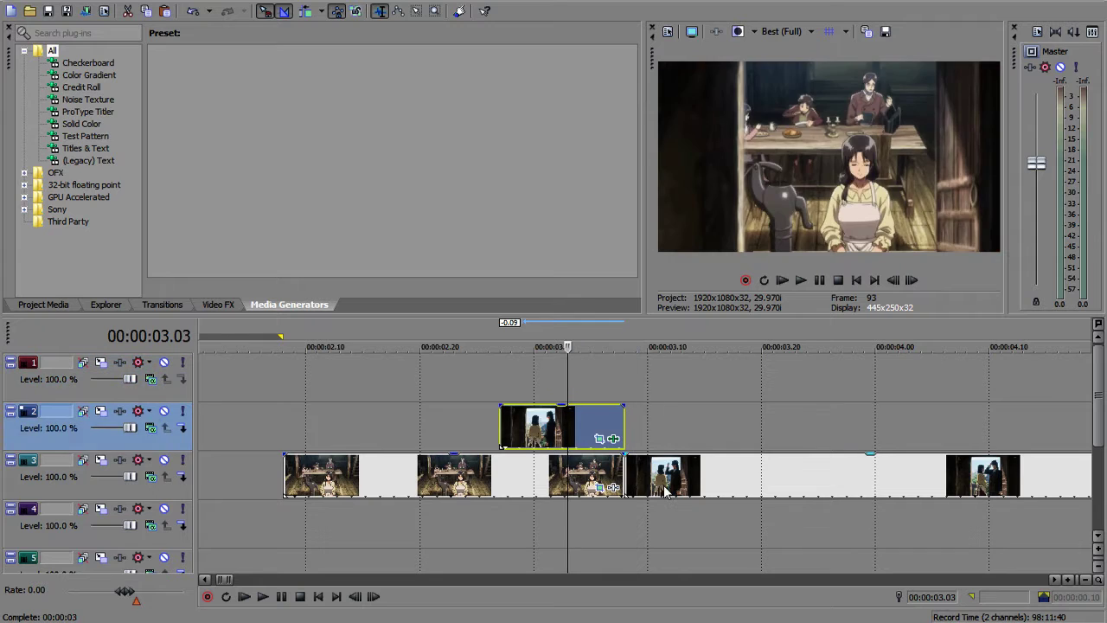
pyautogui.click(660, 484)
pyautogui.click(635, 525)
pyautogui.scroll(-2, 764, 488)
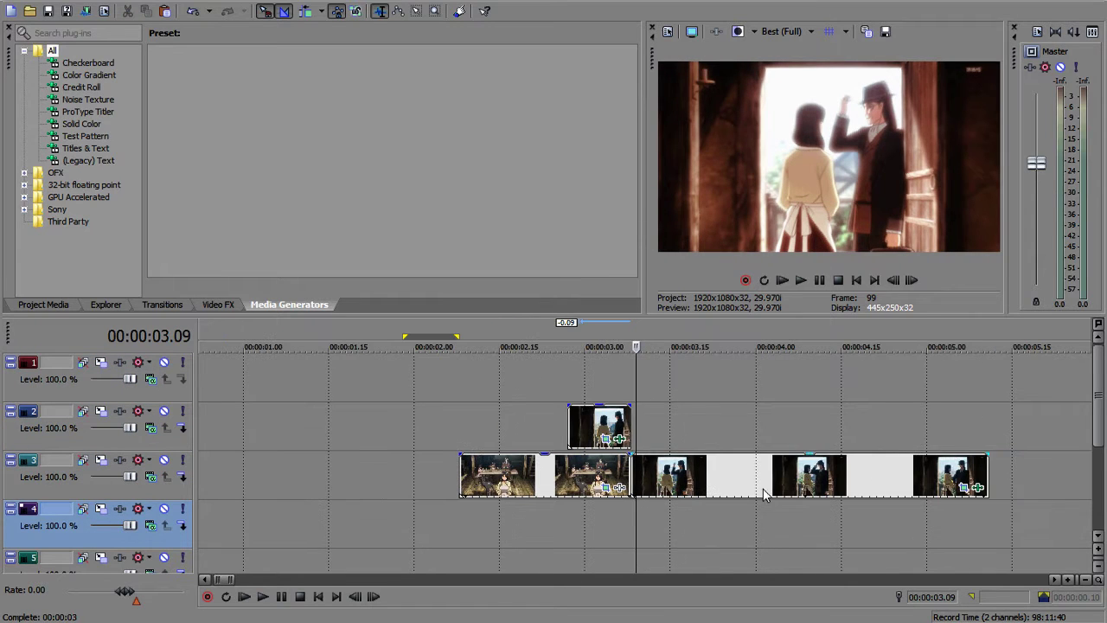
pyautogui.click(638, 519)
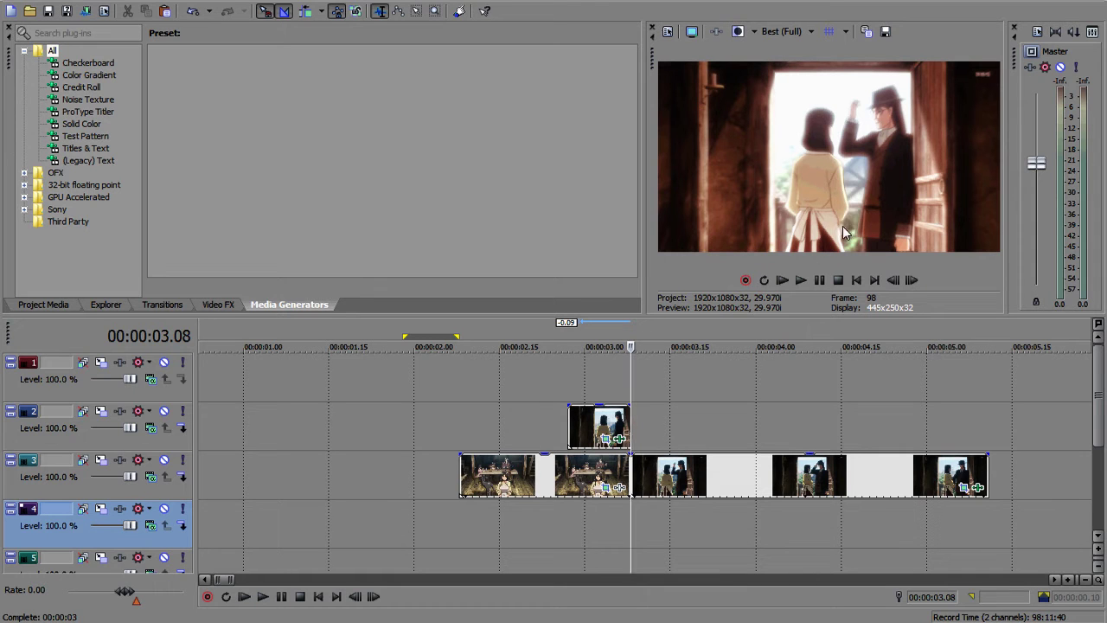
# - Move the doorway clip from track 3 up to track 1 and extend its start back to 00:00:02.27
pyautogui.click(568, 391)
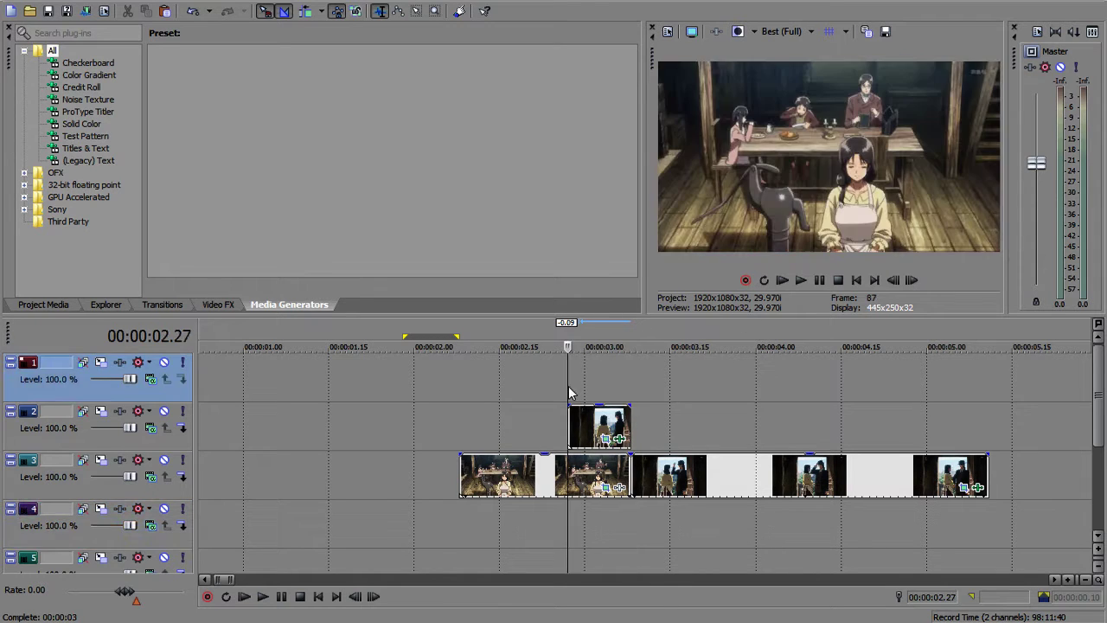
pyautogui.scroll(1, 588, 384)
pyautogui.click(795, 471)
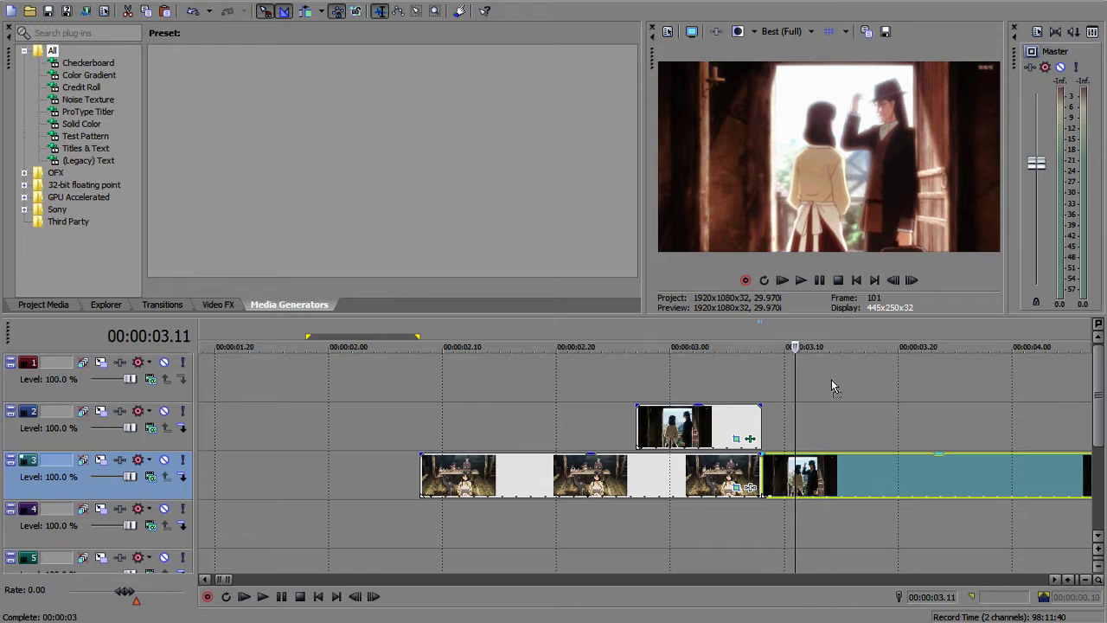
pyautogui.moveTo(828, 485); pyautogui.dragTo(828, 380)
pyautogui.scroll(-3, 658, 380)
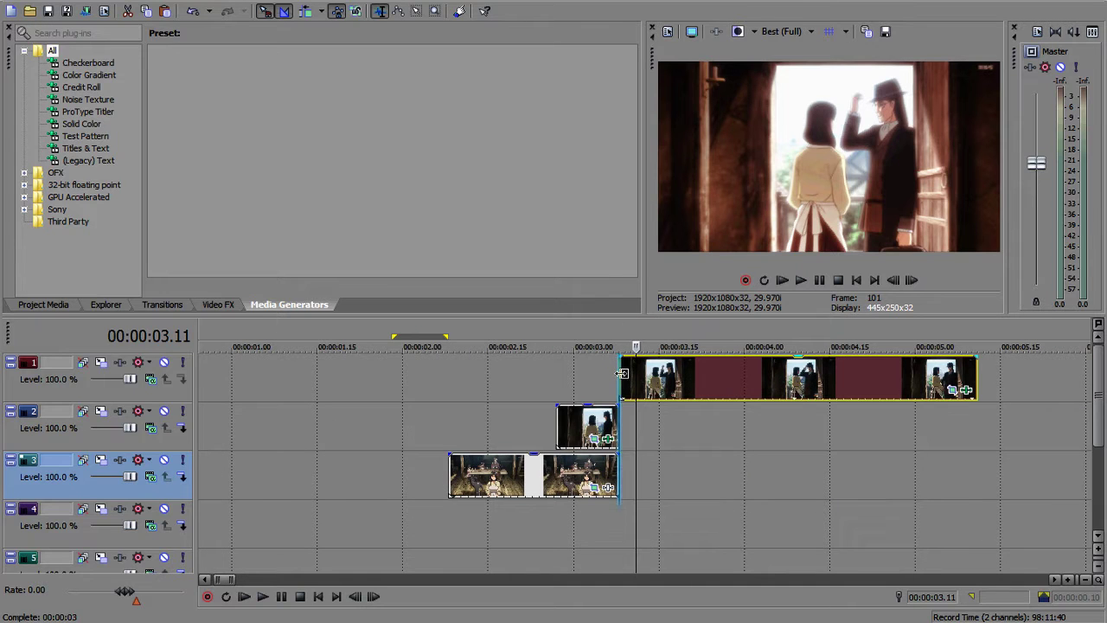
pyautogui.moveTo(625, 381); pyautogui.dragTo(556, 374)
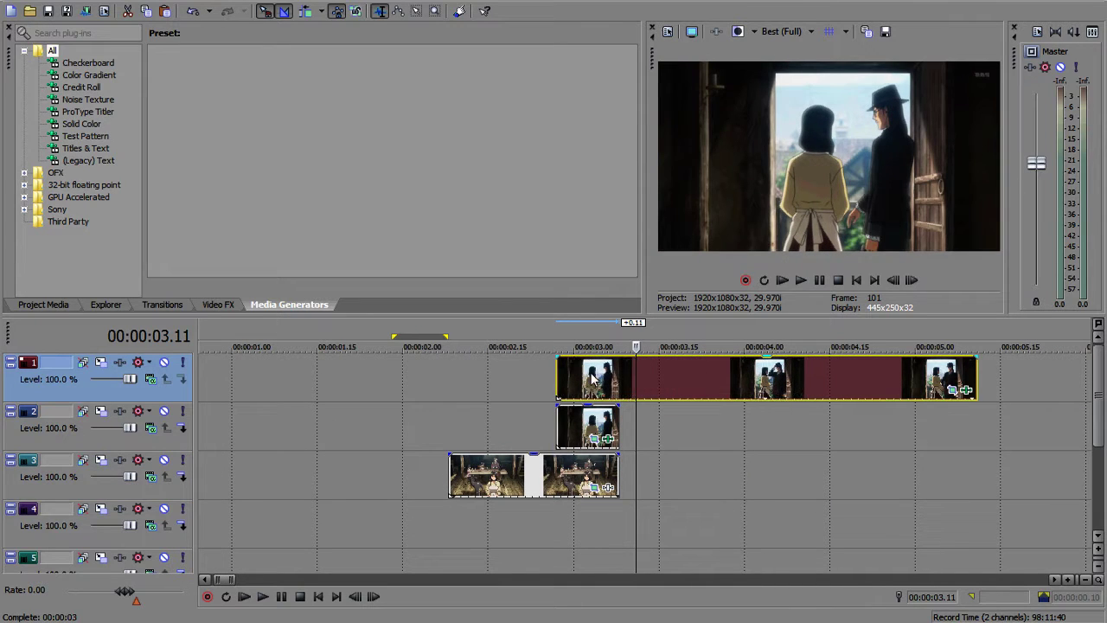
# - Split the track 1 doorway clip at 00:00:03.08 and return its later part to track 3
pyautogui.click(619, 382)
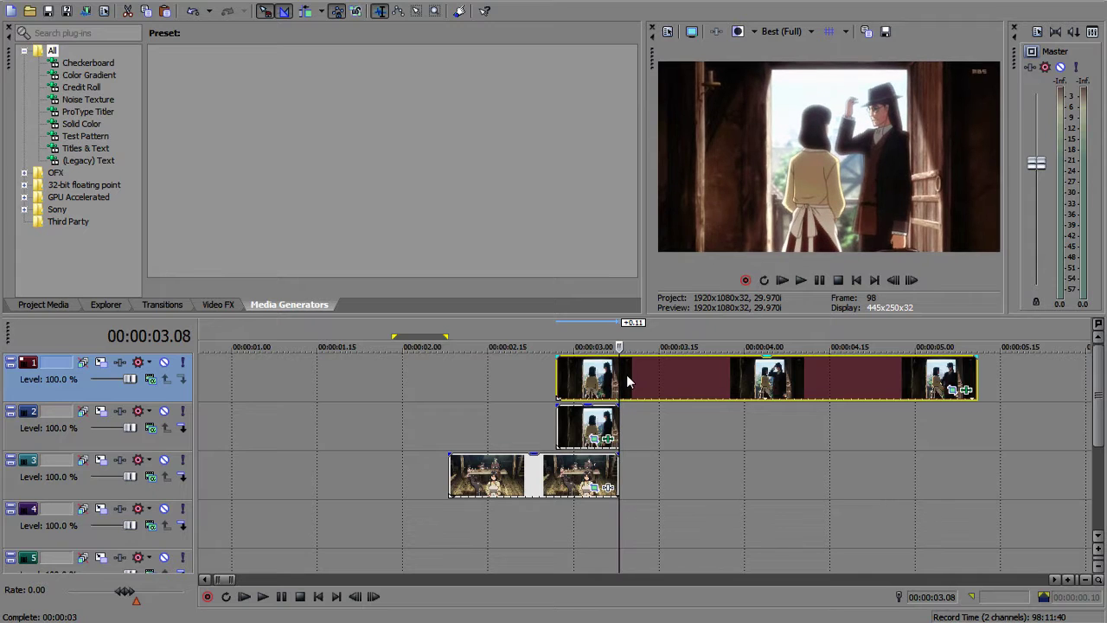
pyautogui.press('s')
pyautogui.moveTo(634, 383); pyautogui.dragTo(648, 475)
# - Replace the old overlay on track 2 with the short doorway piece from track 1 and step through its frames
pyautogui.click(591, 416)
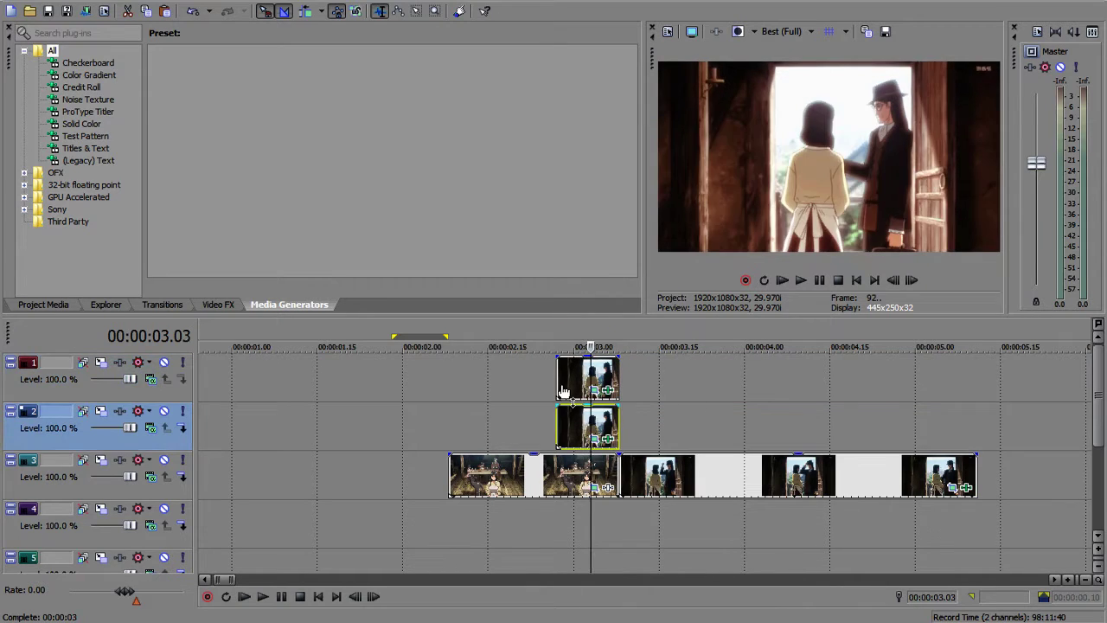
pyautogui.moveTo(573, 381); pyautogui.dragTo(569, 425)
pyautogui.click(568, 391)
pyautogui.scroll(2, 626, 390)
pyautogui.press('Right')
pyautogui.press('Right')
pyautogui.press('Right')
pyautogui.press('Right')
pyautogui.press('Right')
pyautogui.press('Right')
pyautogui.press('Right')
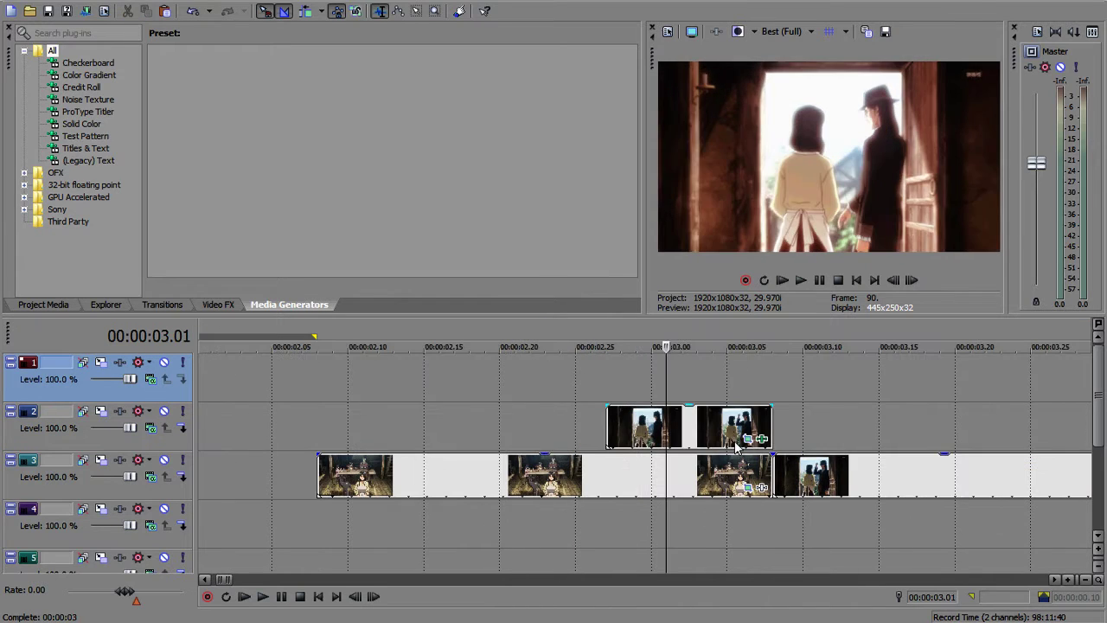
# - Restore the track 2 clip's pan/crop to the full 1,280 by 720 frame and remove its end position keyframe
pyautogui.click(754, 442)
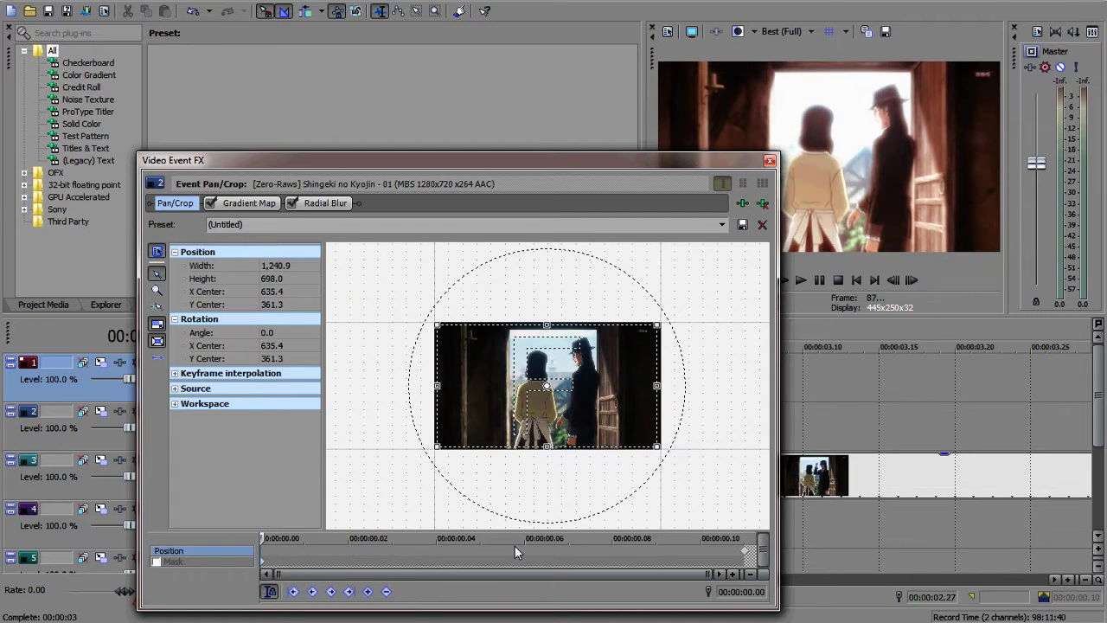
pyautogui.rightClick(571, 404)
pyautogui.click(604, 410)
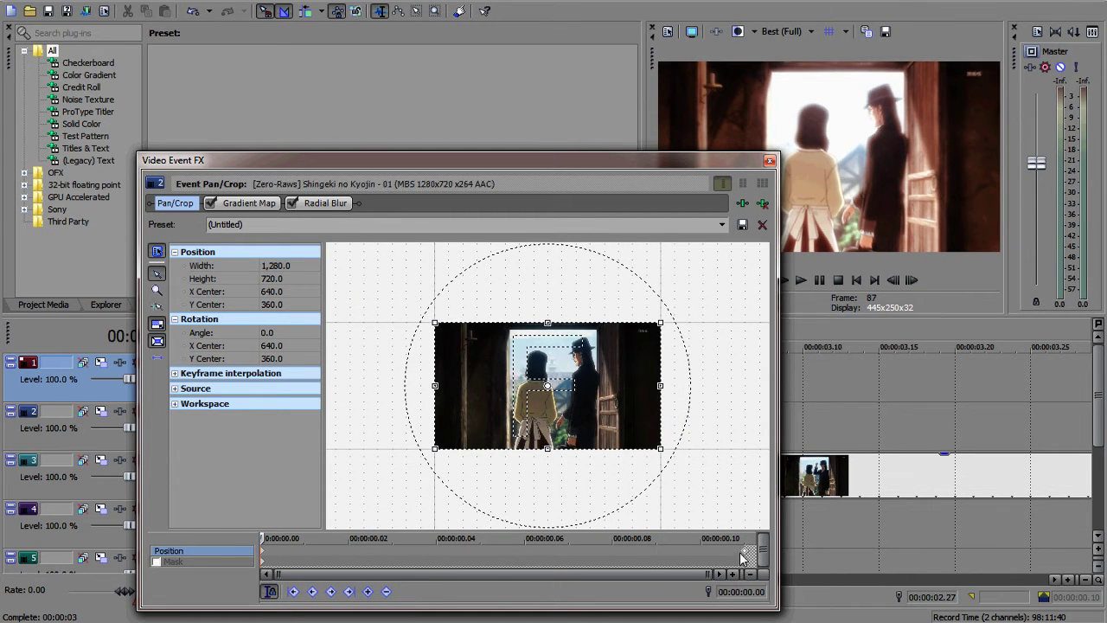
pyautogui.click(769, 161)
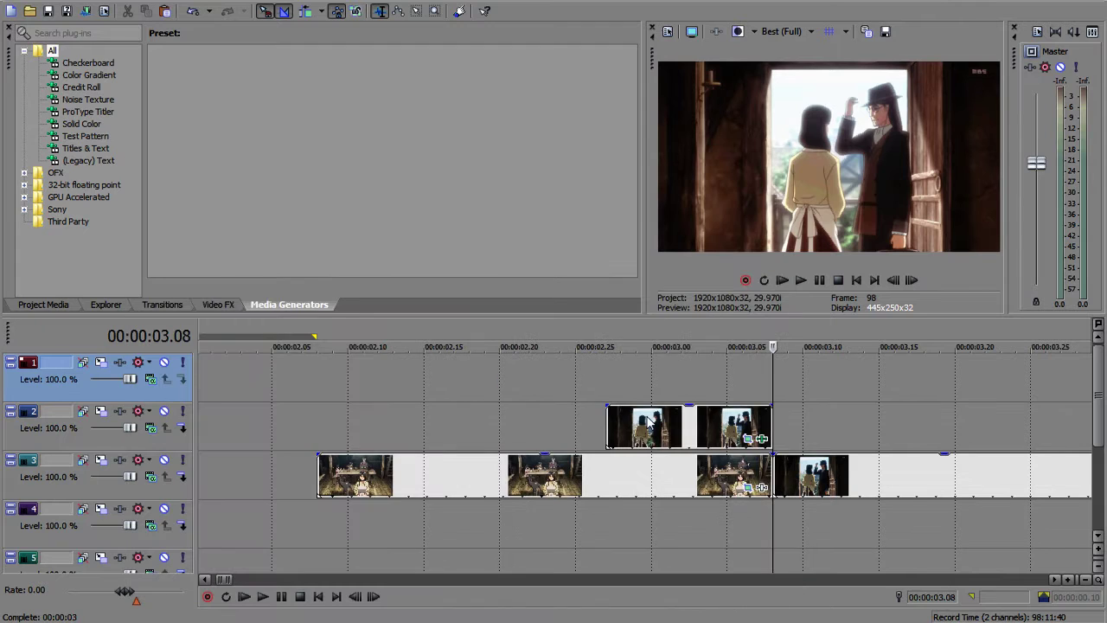
# - Remove the Gradient Map and Radial Blur effects from the track 2 doorway clip
pyautogui.click(683, 386)
pyautogui.press('Right')
pyautogui.press('Right')
pyautogui.press('Right')
pyautogui.click(762, 439)
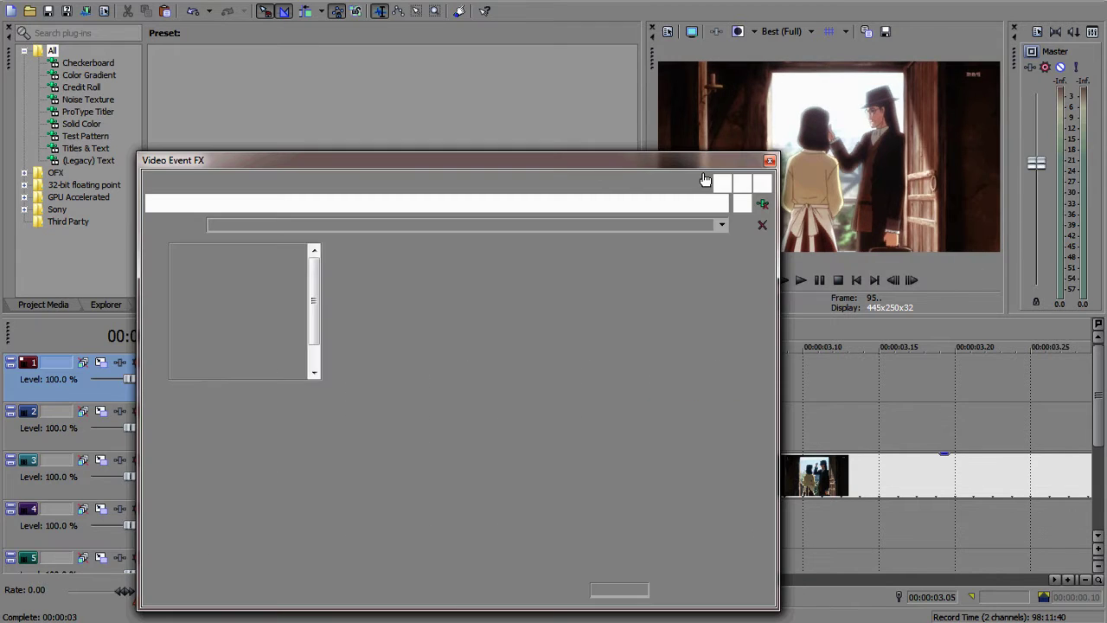
pyautogui.click(762, 204)
pyautogui.click(762, 203)
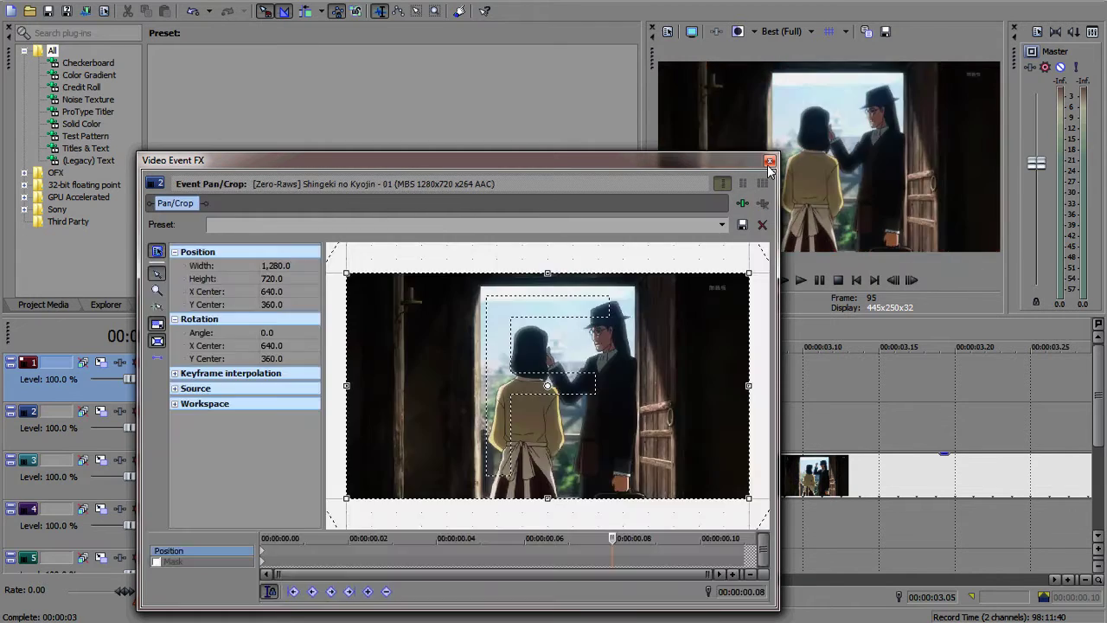
pyautogui.click(770, 161)
# - Open the pan/crop settings of the track 2 doorway clip and enable its mask at the first frame
pyautogui.click(681, 384)
pyautogui.scroll(-1, 778, 413)
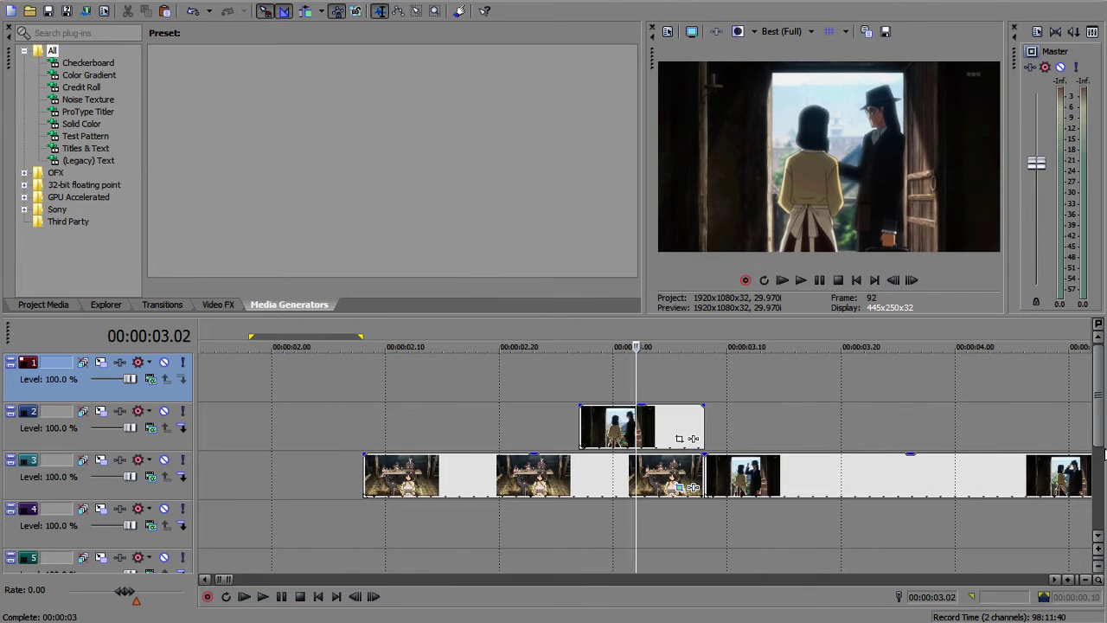
pyautogui.click(679, 438)
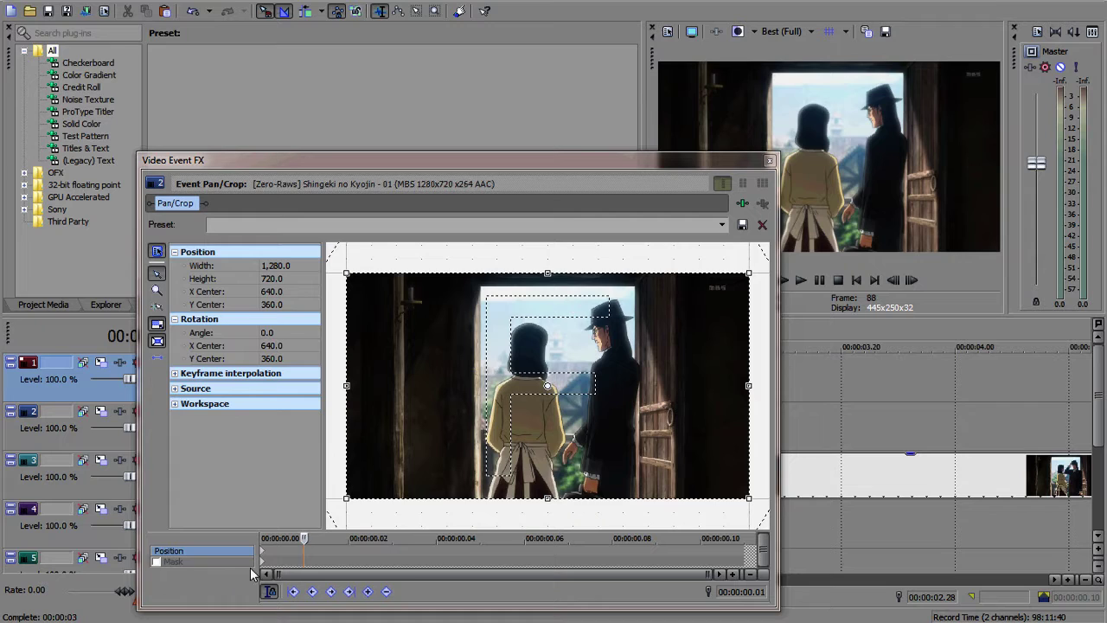
pyautogui.click(208, 561)
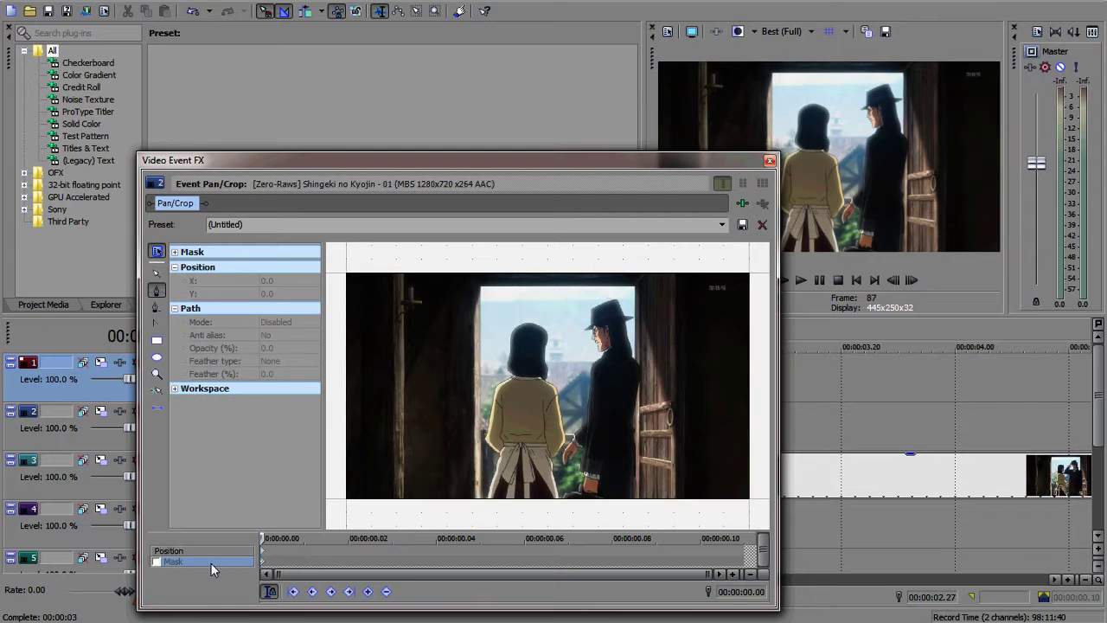
pyautogui.click(157, 562)
pyautogui.click(156, 273)
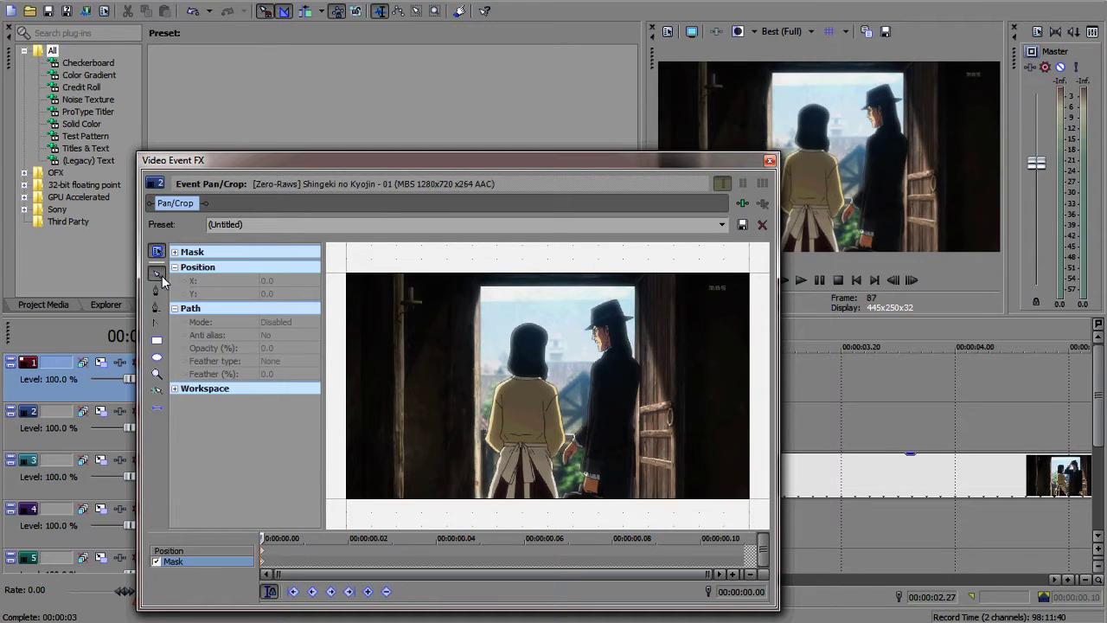
# - Draw a closed four-point mask around the bright doorway opening, from its upper corners down to the frame's lower edge
pyautogui.scroll(3, 569, 453)
pyautogui.moveTo(570, 453); pyautogui.dragTo(554, 406)
pyautogui.moveTo(688, 374); pyautogui.dragTo(654, 462)
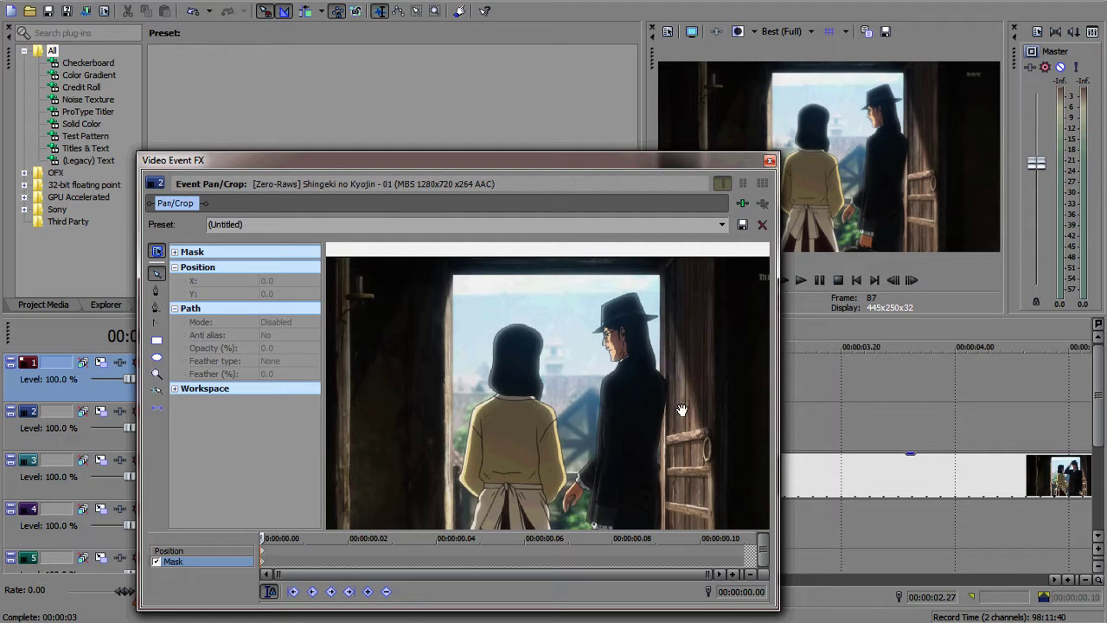
pyautogui.moveTo(504, 393); pyautogui.dragTo(435, 395)
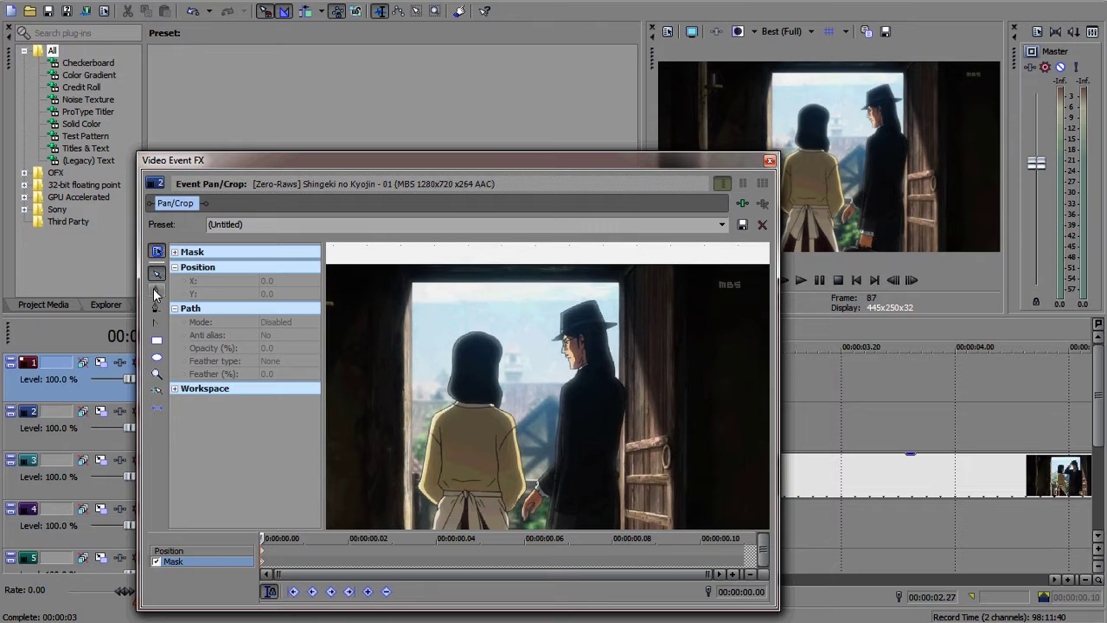
pyautogui.click(156, 289)
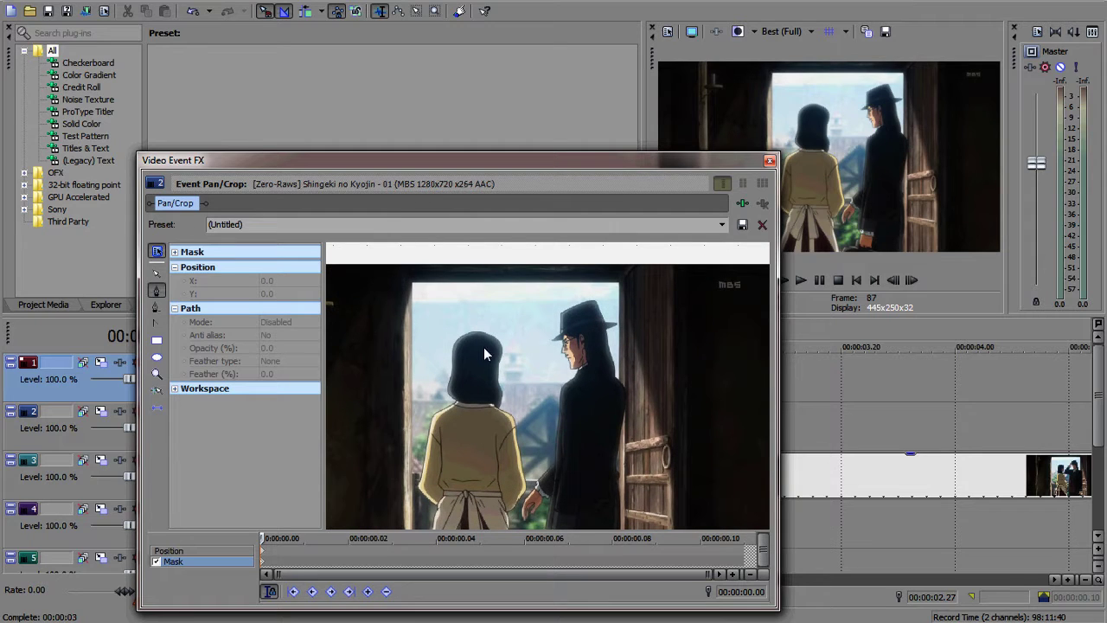
pyautogui.click(411, 290)
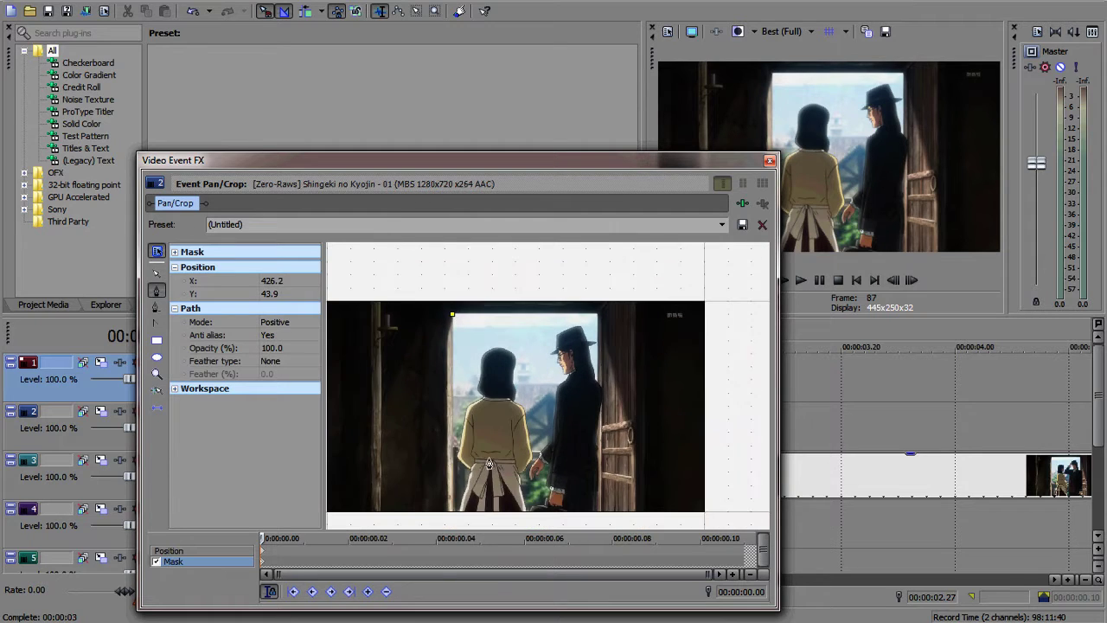
pyautogui.click(455, 515)
pyautogui.click(601, 514)
pyautogui.click(601, 315)
pyautogui.click(451, 314)
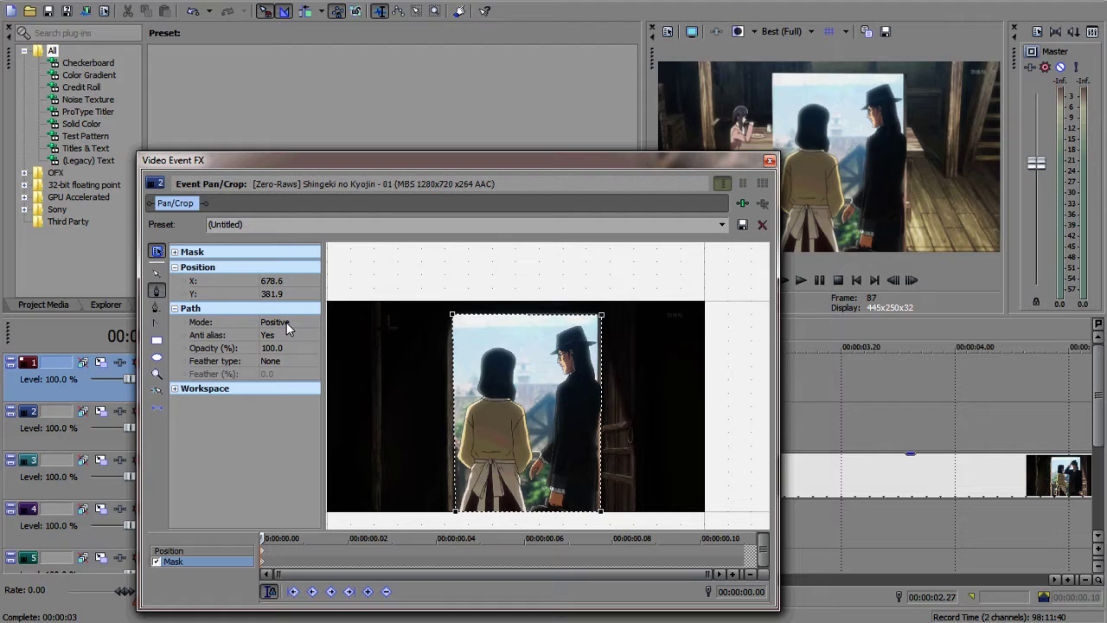
# - Set the doorway mask path to Negative mode and feather both sides by 1.0%
pyautogui.click(287, 322)
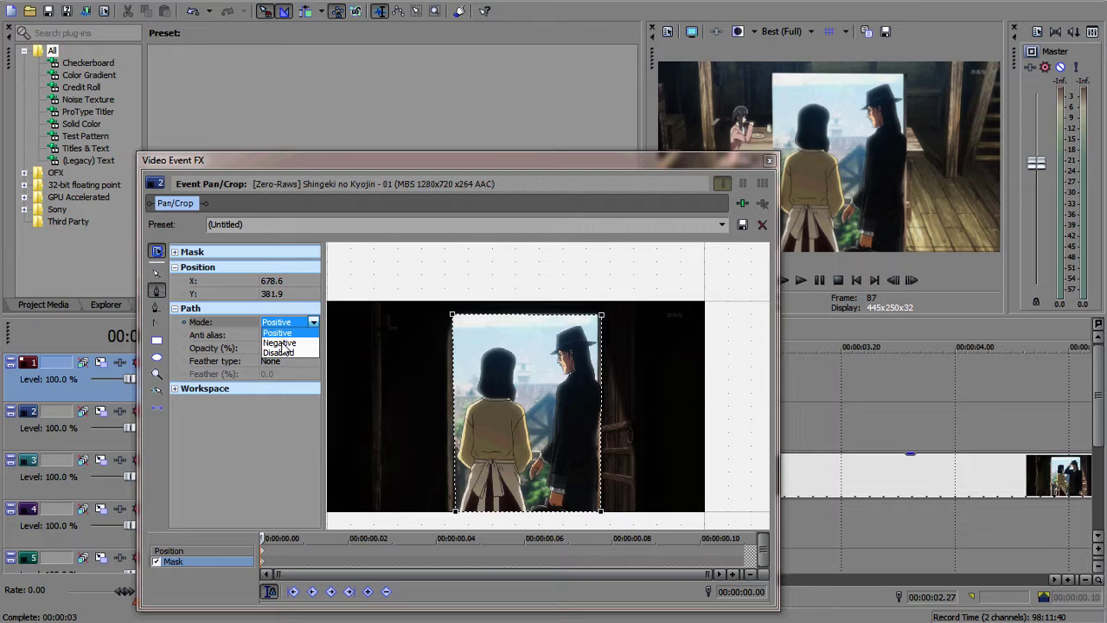
pyautogui.click(264, 446)
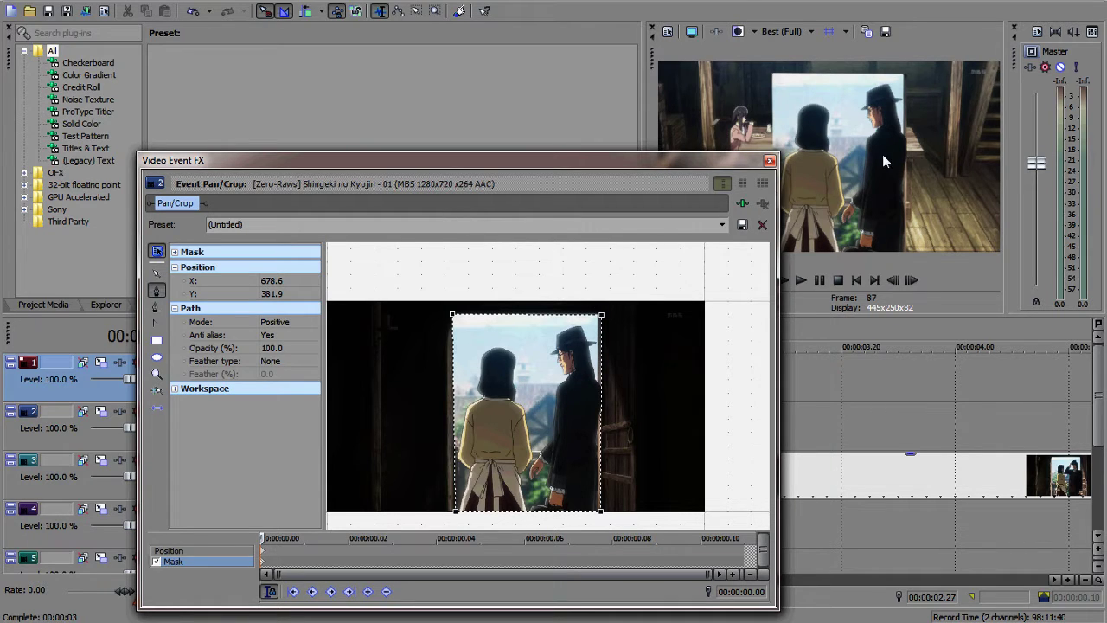
pyautogui.click(290, 323)
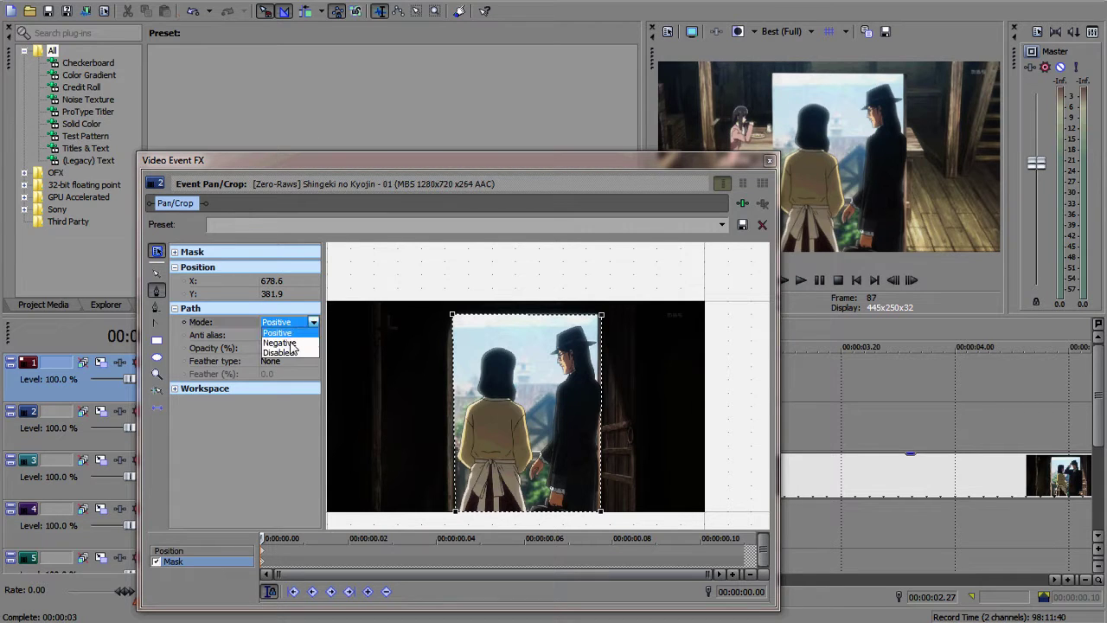
pyautogui.click(279, 342)
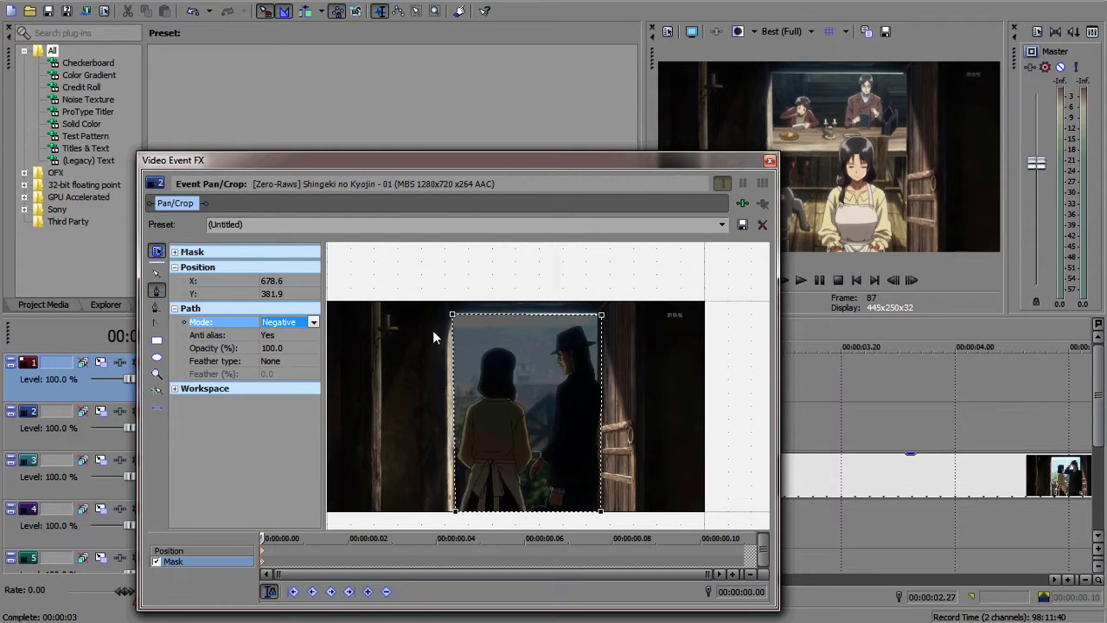
pyautogui.click(289, 361)
pyautogui.click(275, 391)
pyautogui.click(294, 373)
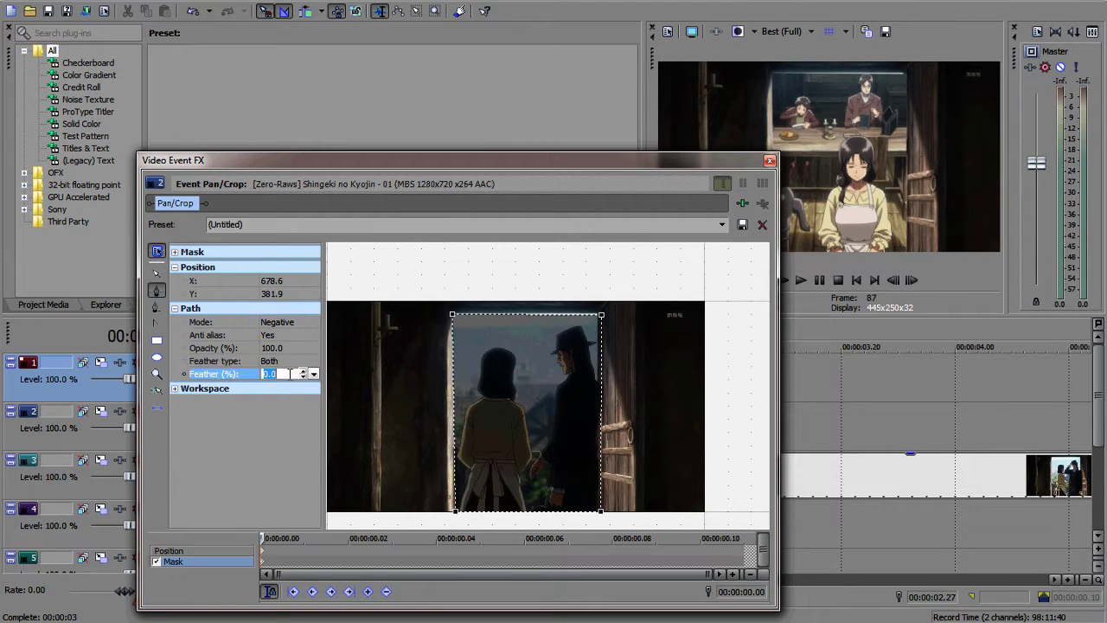
pyautogui.click(303, 370)
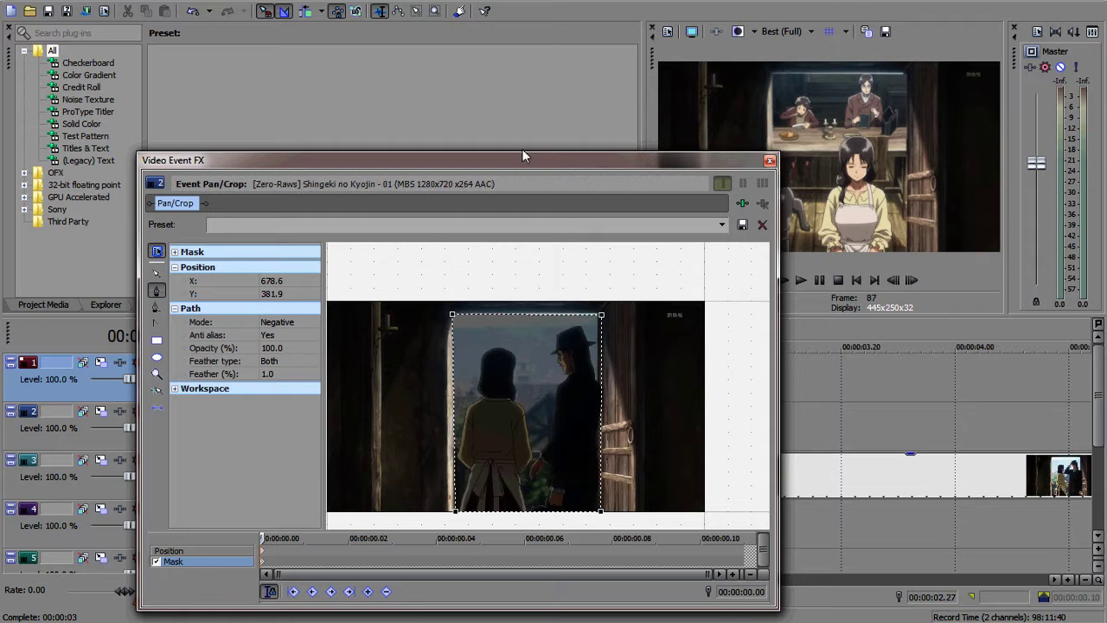
# - Shrink the track 2 clip's starting position frame to about 343 by 193, centred on the doorway at about X 667
pyautogui.moveTo(514, 163); pyautogui.dragTo(457, 137)
pyautogui.click(172, 527)
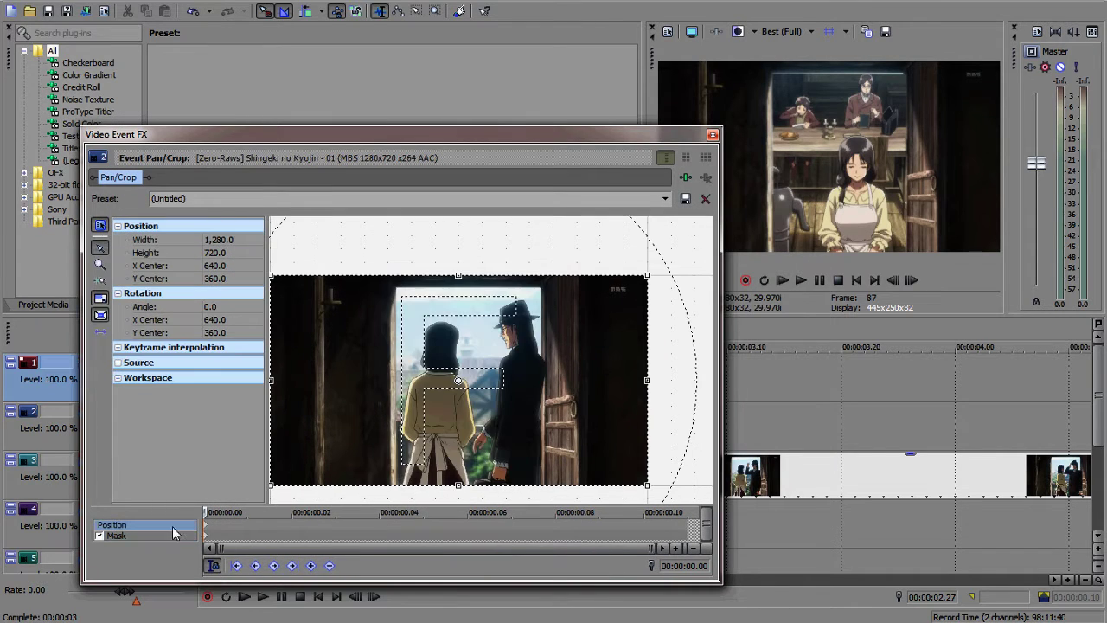
pyautogui.scroll(-2, 519, 407)
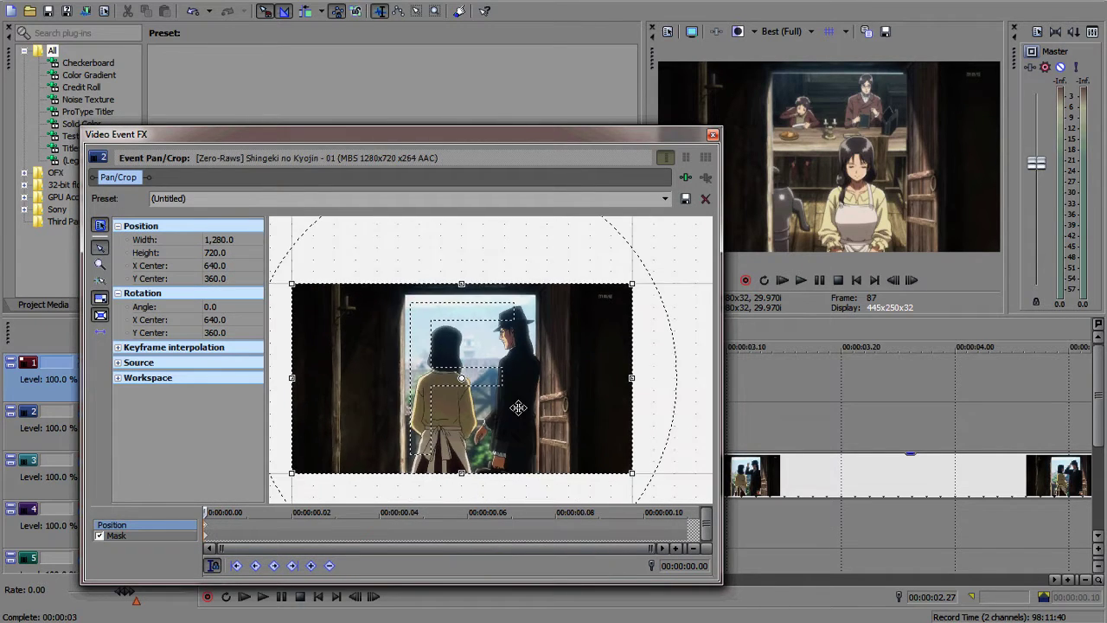
pyautogui.moveTo(637, 467); pyautogui.dragTo(510, 422)
pyautogui.moveTo(478, 388); pyautogui.dragTo(485, 388)
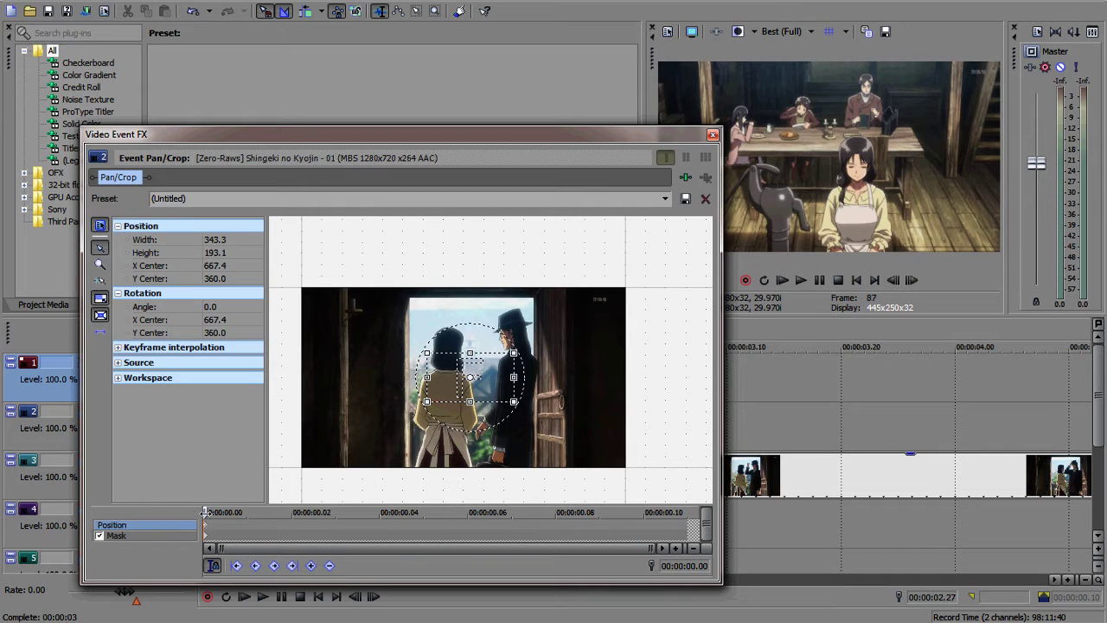
# - Restore the full position frame at 00:00:00.10 in the clip's pan/crop timeline and close the settings
pyautogui.moveTo(215, 512); pyautogui.dragTo(659, 516)
pyautogui.rightClick(502, 370)
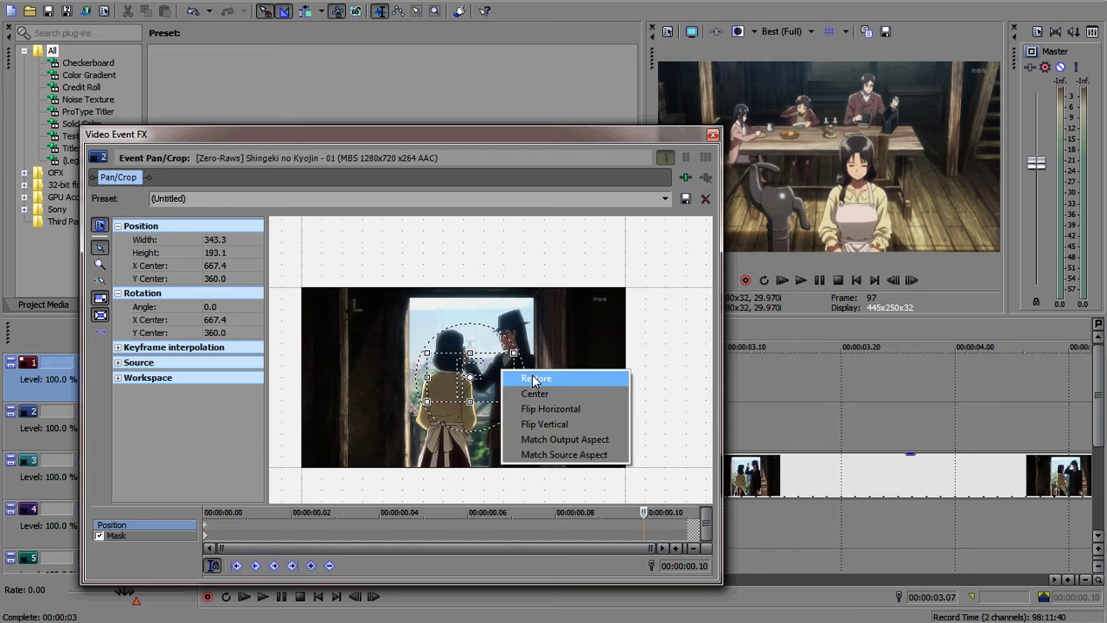
pyautogui.click(519, 374)
pyautogui.click(713, 134)
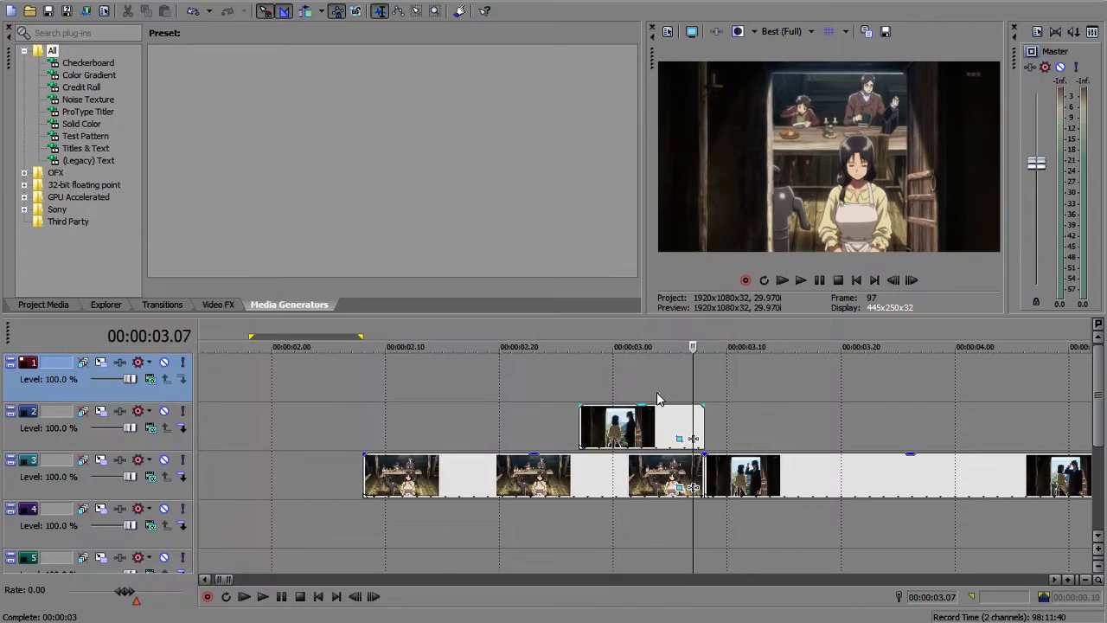
# - Examine the masked doorway zoom-out frame by frame from the start of the track 2 clip
pyautogui.click(572, 527)
pyautogui.press('Right')
pyautogui.press('Right')
pyautogui.press('Right')
pyautogui.press('Right')
pyautogui.press('Right')
pyautogui.press('Right')
pyautogui.press('Right')
pyautogui.press('Right')
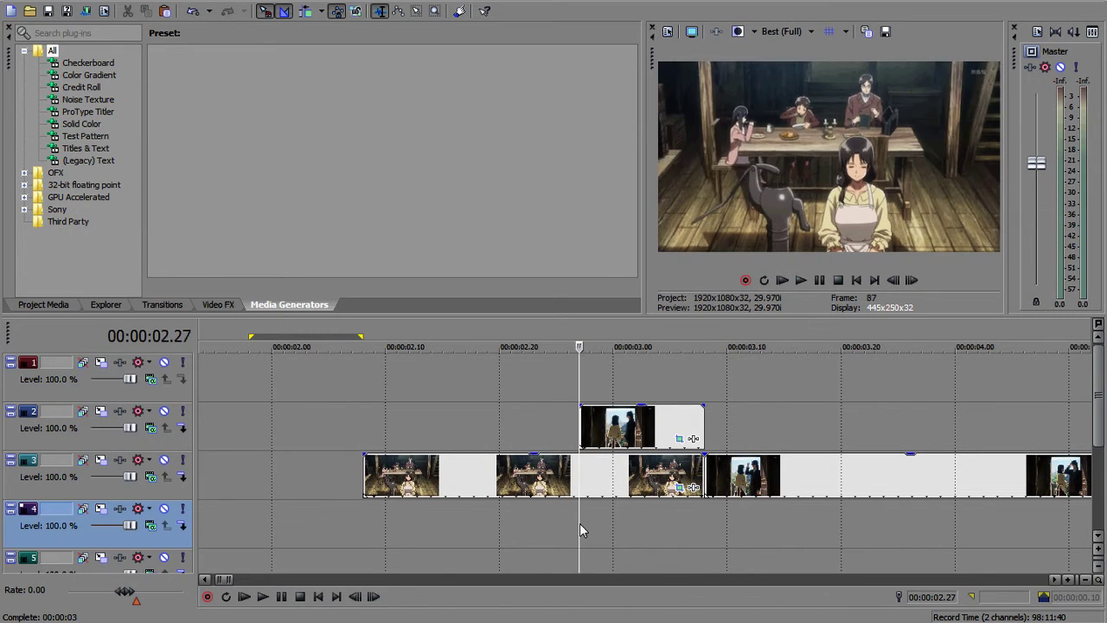
pyautogui.press('Right')
pyautogui.press('Right')
pyautogui.press('Right')
pyautogui.press('Right')
pyautogui.press('Right')
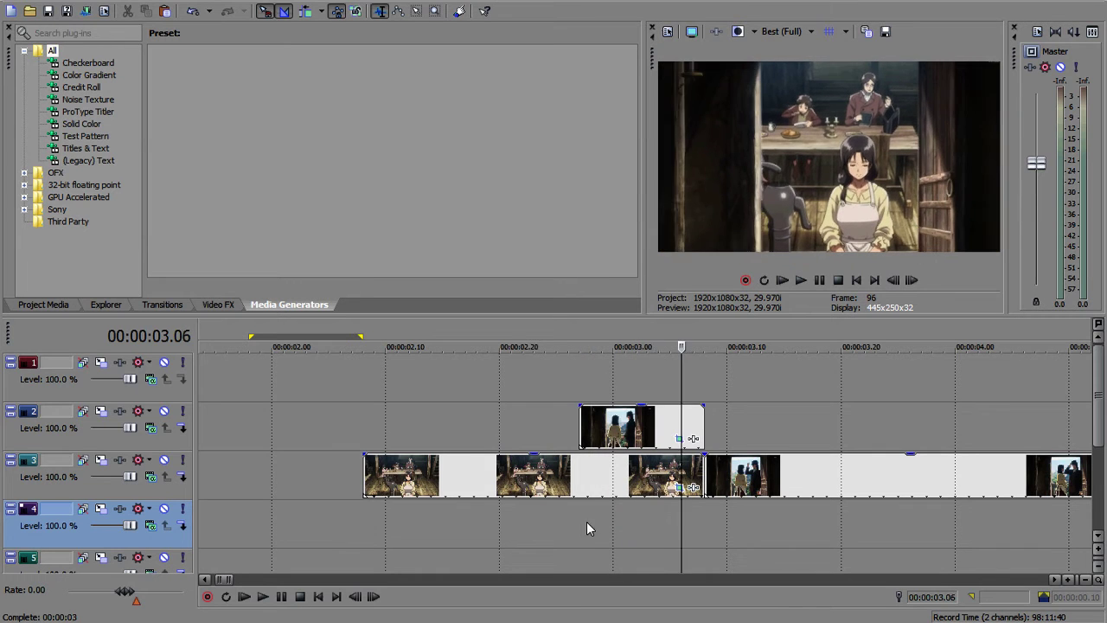
pyautogui.press('Left')
pyautogui.press('Left')
pyautogui.press('Left')
pyautogui.press('Left')
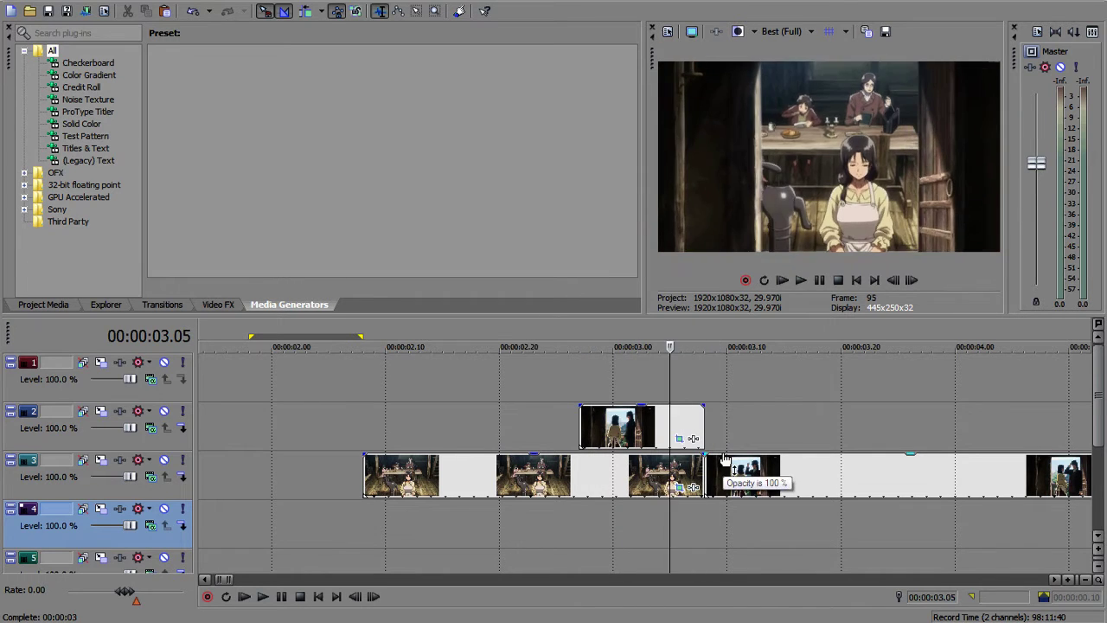
pyautogui.press('Right')
pyautogui.press('Right')
pyautogui.press('Right')
# - Apply the Vertical Light preset of the Linear Blur effect to the track 2 doorway clip
pyautogui.click(568, 376)
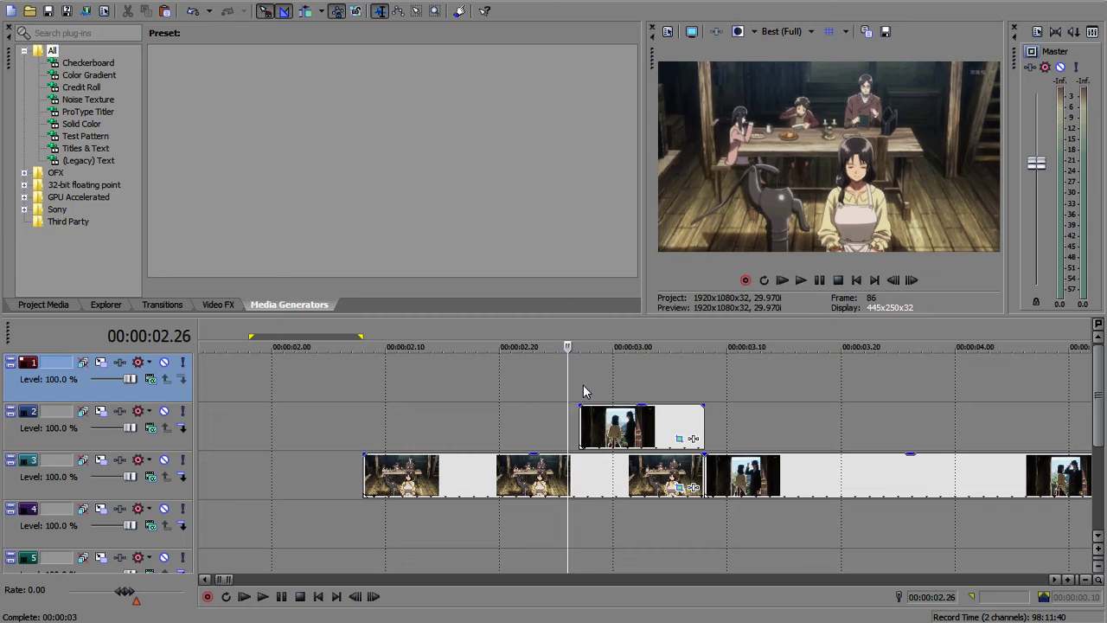
pyautogui.press('Right')
pyautogui.click(214, 304)
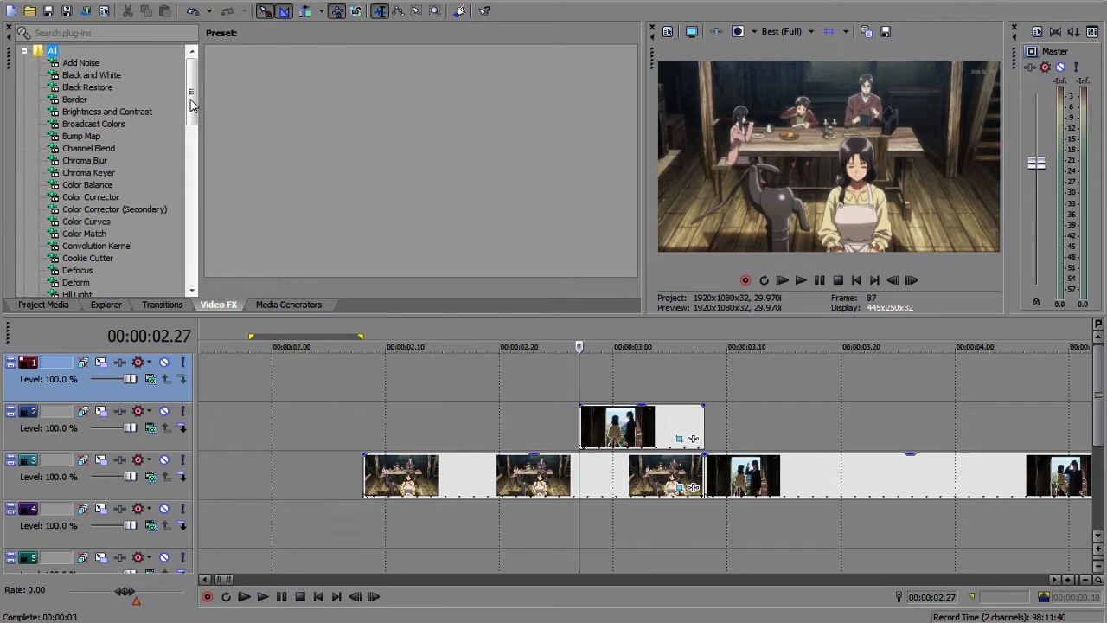
pyautogui.moveTo(191, 104); pyautogui.dragTo(184, 192)
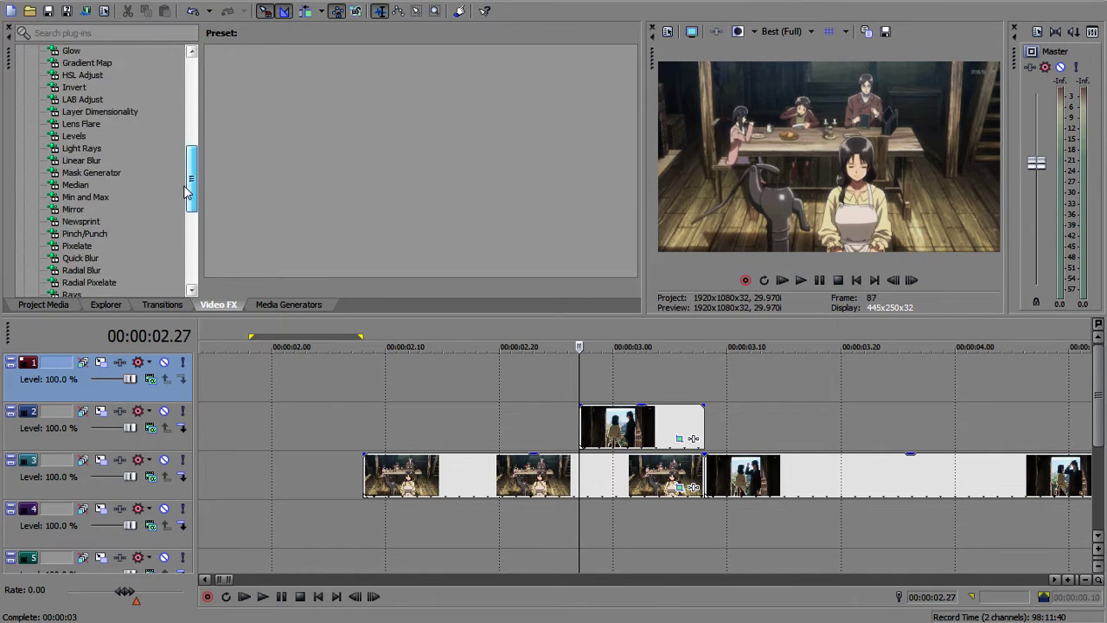
pyautogui.click(81, 160)
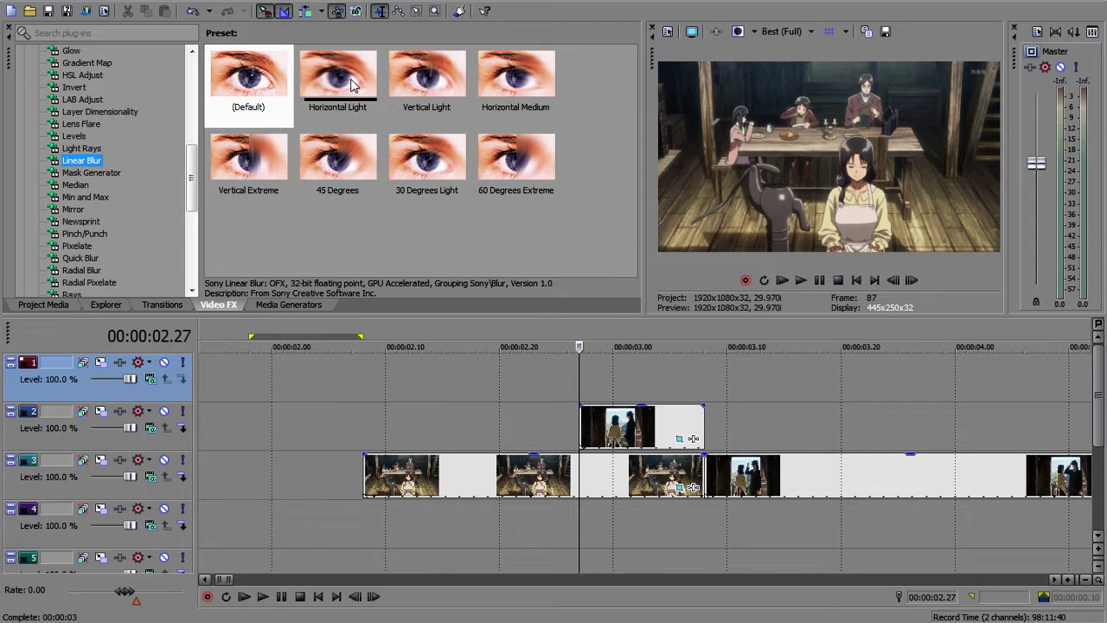
pyautogui.moveTo(426, 86); pyautogui.dragTo(424, 135)
pyautogui.moveTo(578, 398); pyautogui.dragTo(597, 422)
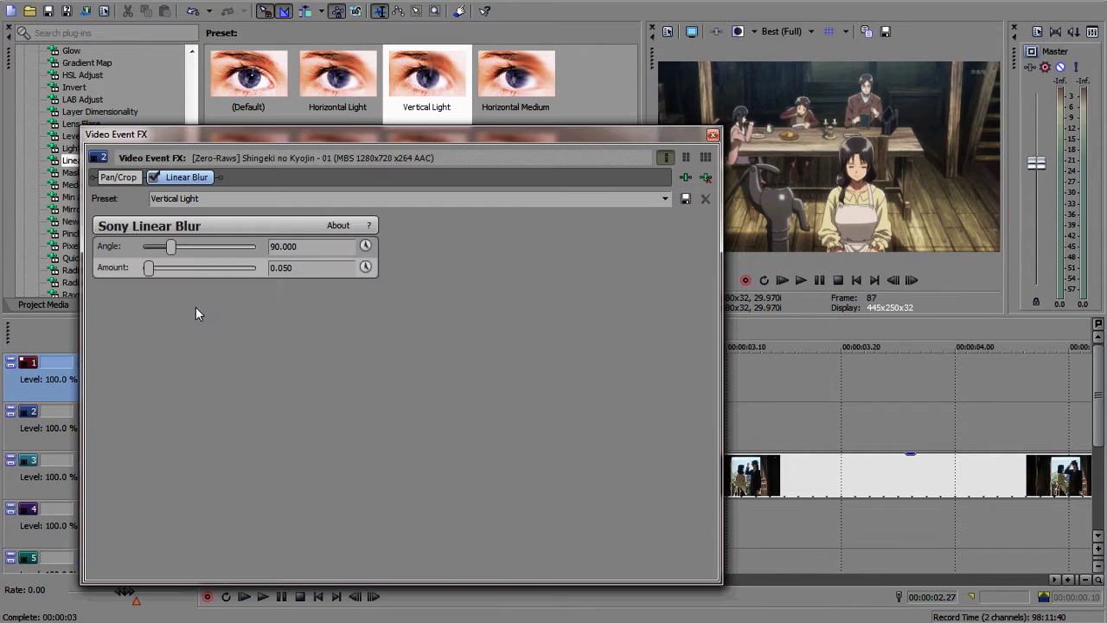
# - Animate the Linear Blur amount from 0.027 at the first frame down to its minimum at 00:00:00.10
pyautogui.moveTo(151, 270); pyautogui.dragTo(148, 270)
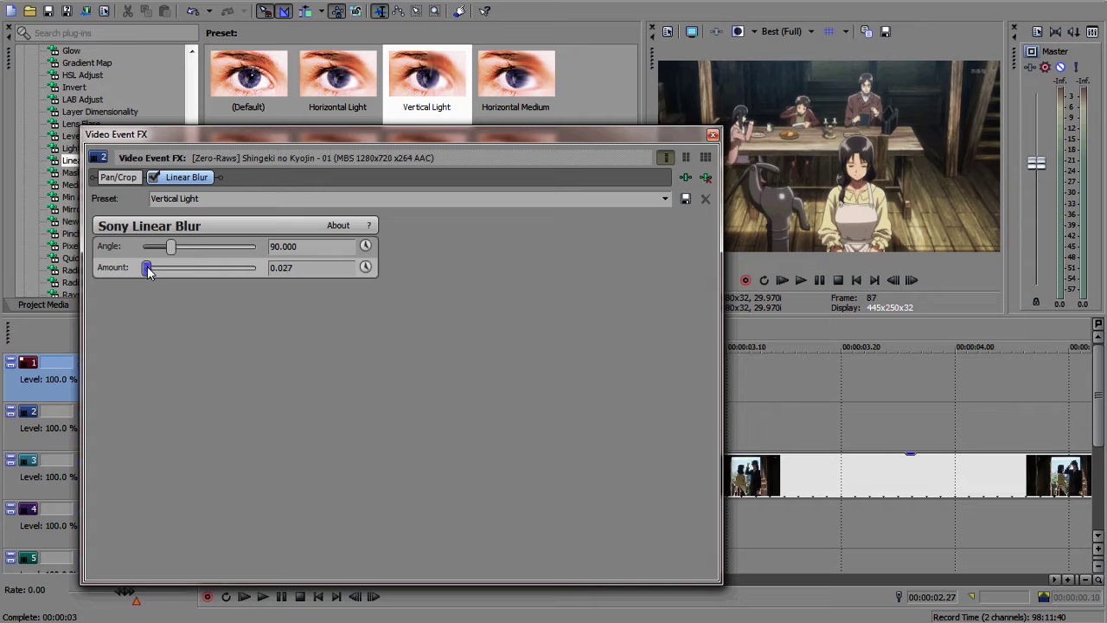
pyautogui.click(366, 267)
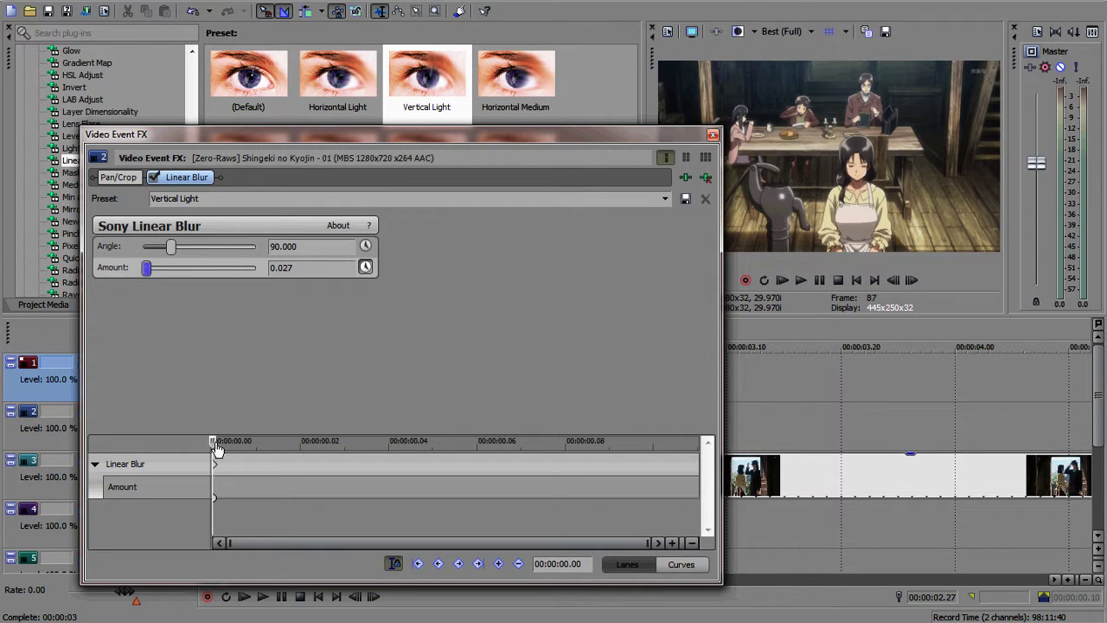
pyautogui.moveTo(218, 452); pyautogui.dragTo(664, 446)
pyautogui.click(644, 438)
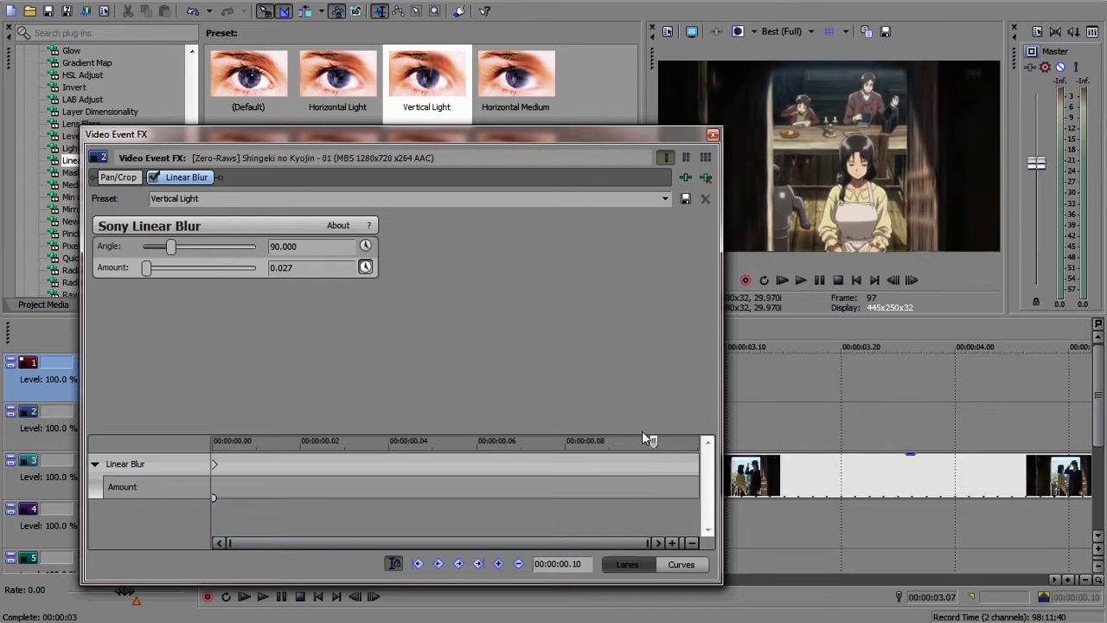
pyautogui.moveTo(147, 267); pyautogui.dragTo(144, 268)
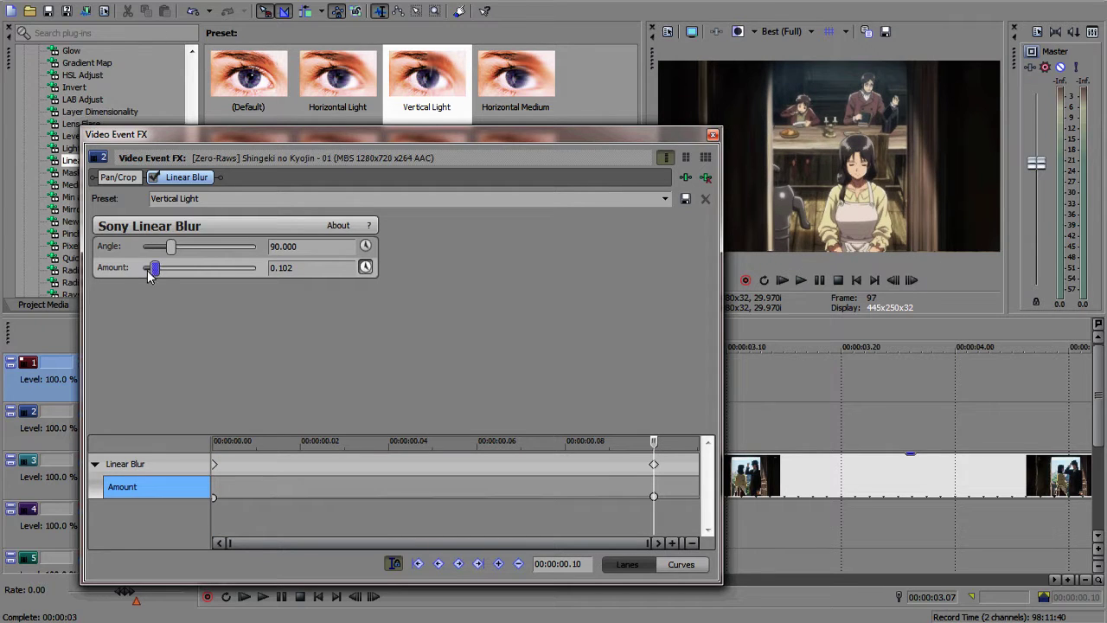
pyautogui.click(713, 135)
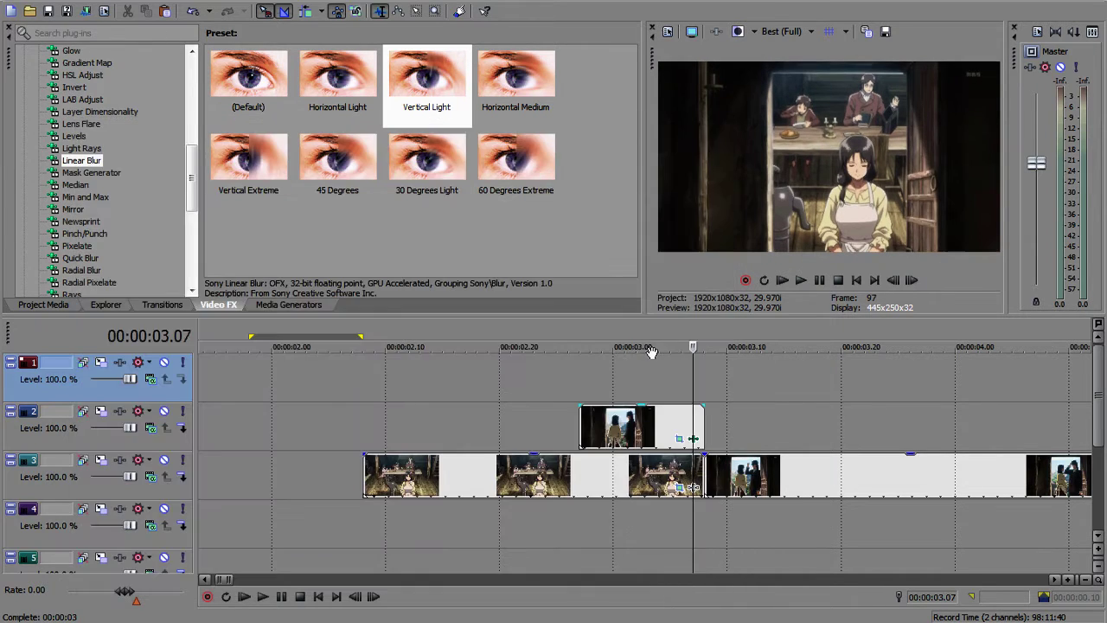
# - Copy the track 2 doorway clip and paste the copy onto track 1, aligned with the original's start
pyautogui.click(616, 391)
pyautogui.click(636, 428)
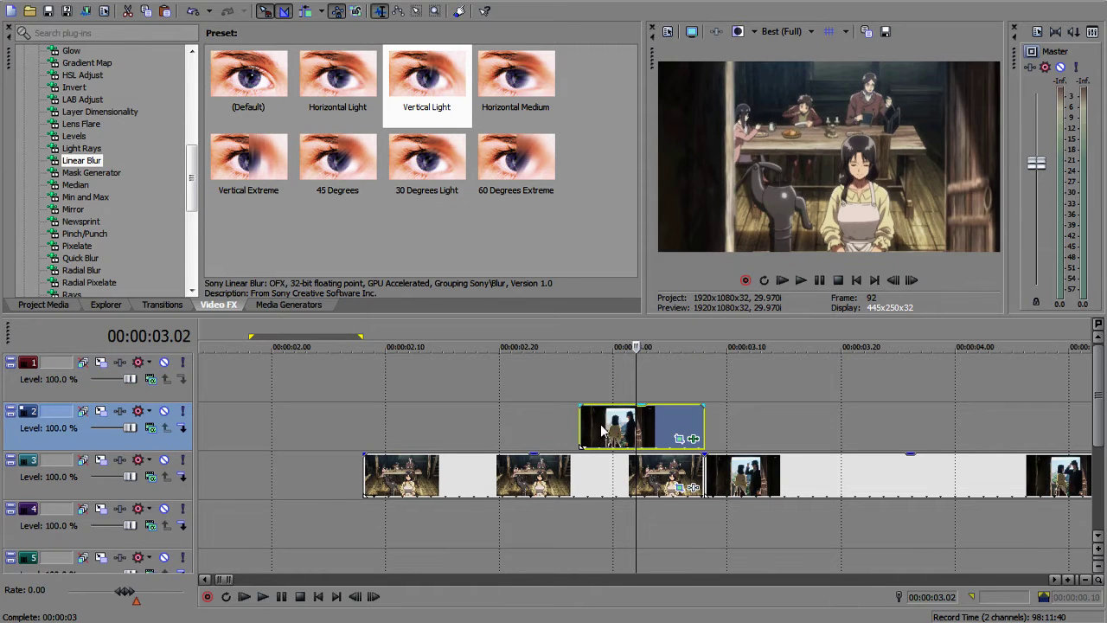
pyautogui.click(580, 381)
pyautogui.hotkey('ctrl', 'v')
# - Disable the mask in the track 1 copy's pan/crop settings
pyautogui.click(614, 377)
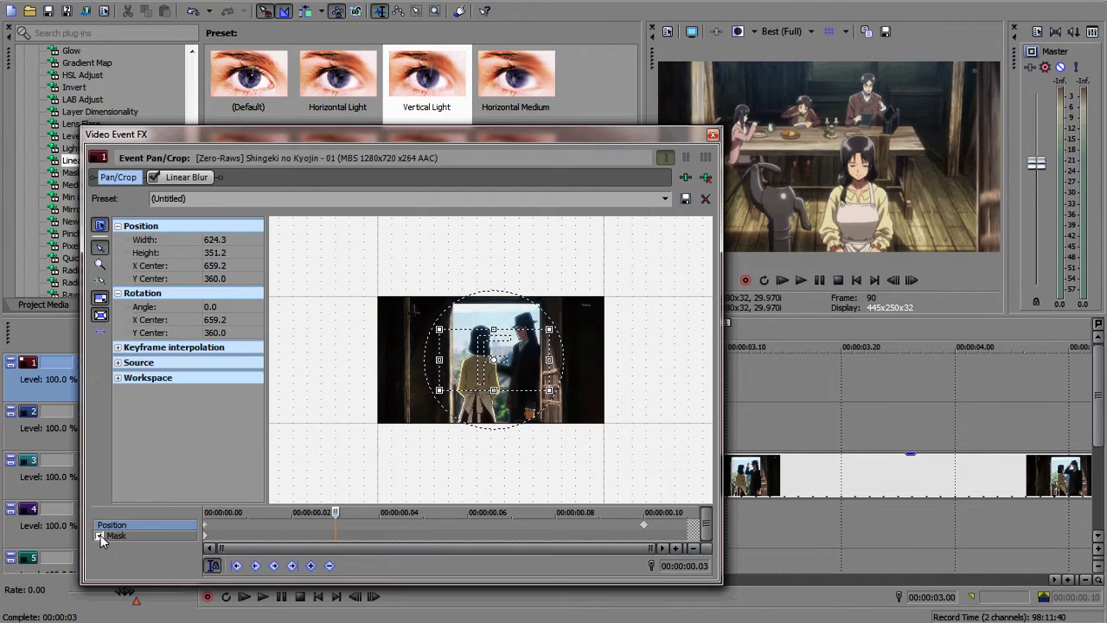
pyautogui.click(99, 536)
pyautogui.click(713, 135)
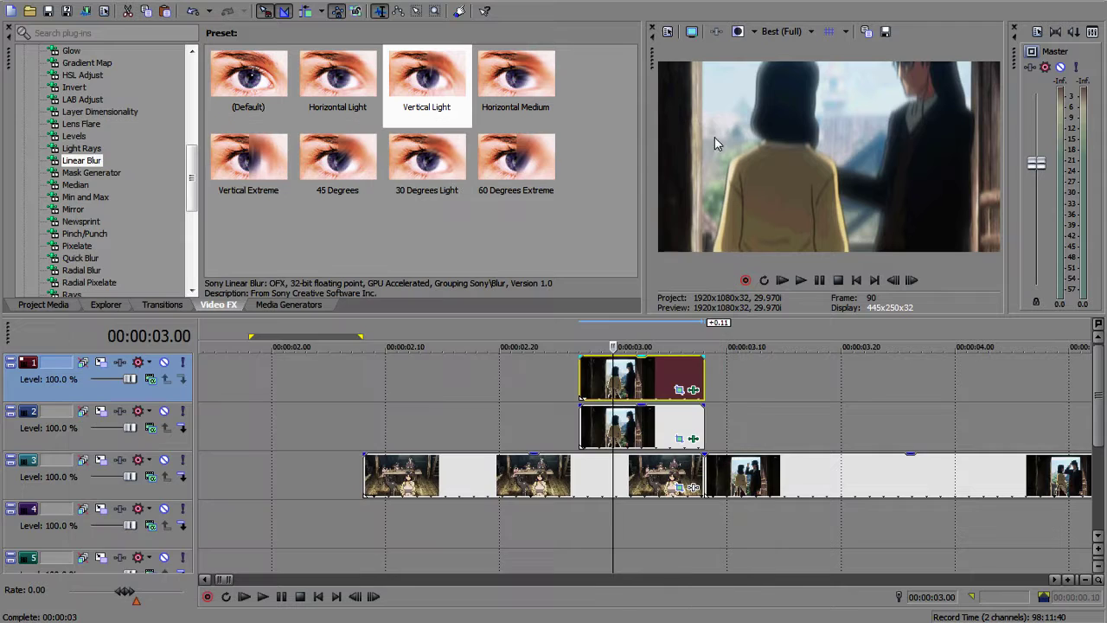
# - Examine the unmasked track 1 copy frame by frame across the zoom-out
pyautogui.click(591, 387)
pyautogui.press('Right')
pyautogui.press('Right')
pyautogui.press('Right')
pyautogui.press('Right')
pyautogui.press('Right')
pyautogui.press('Right')
pyautogui.press('Right')
pyautogui.press('Right')
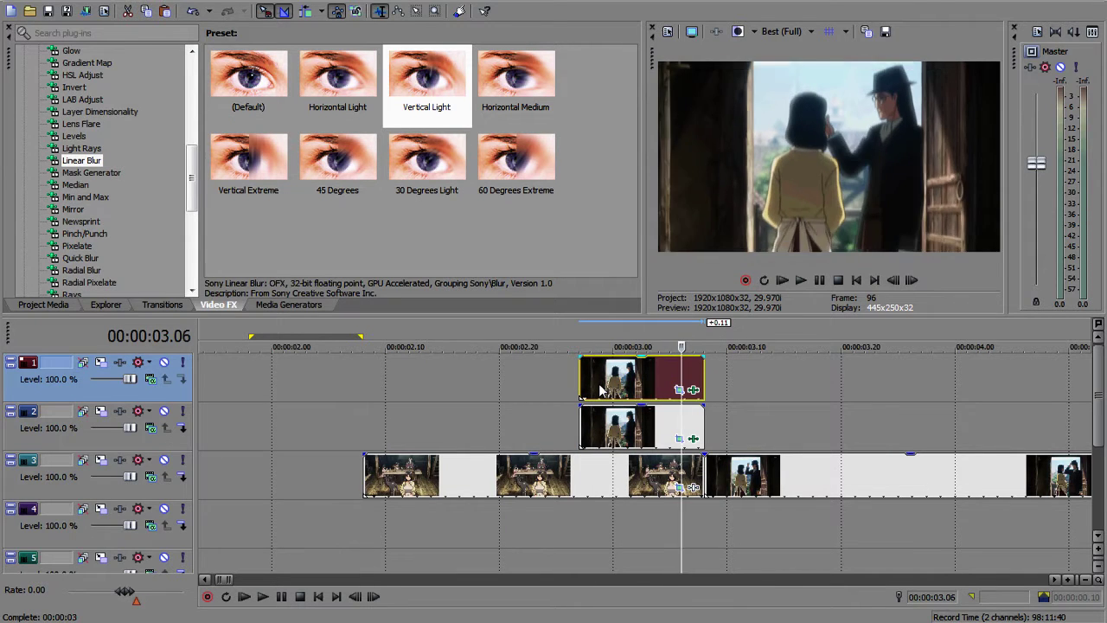
pyautogui.press('Left')
pyautogui.press('Left')
pyautogui.press('Left')
pyautogui.press('Left')
pyautogui.press('Left')
pyautogui.press('Left')
pyautogui.press('Left')
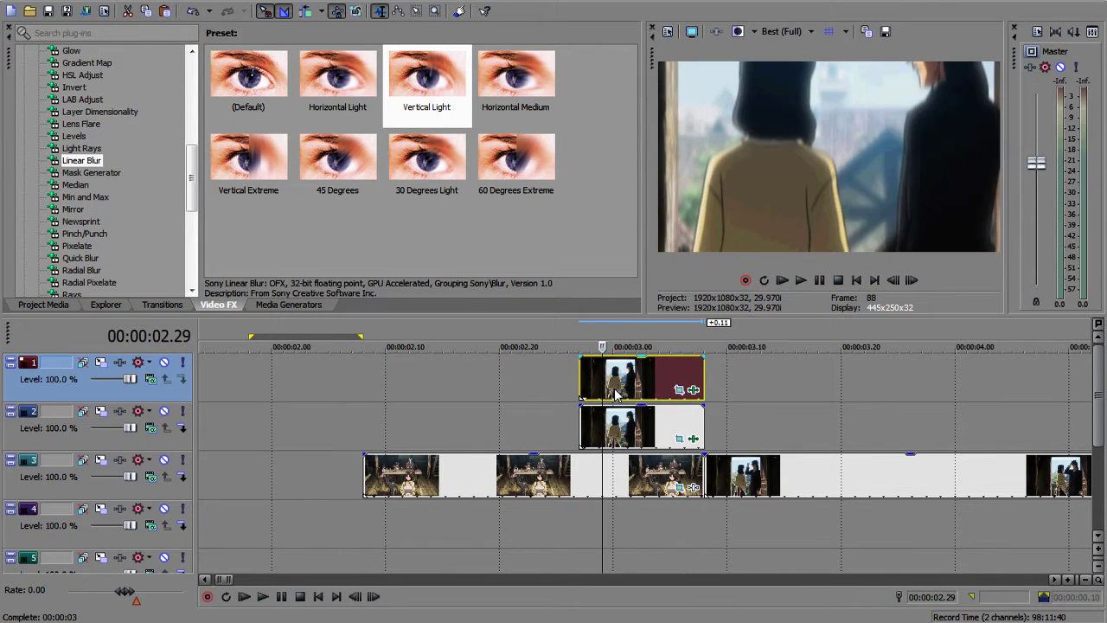
pyautogui.press('Left')
pyautogui.press('Left')
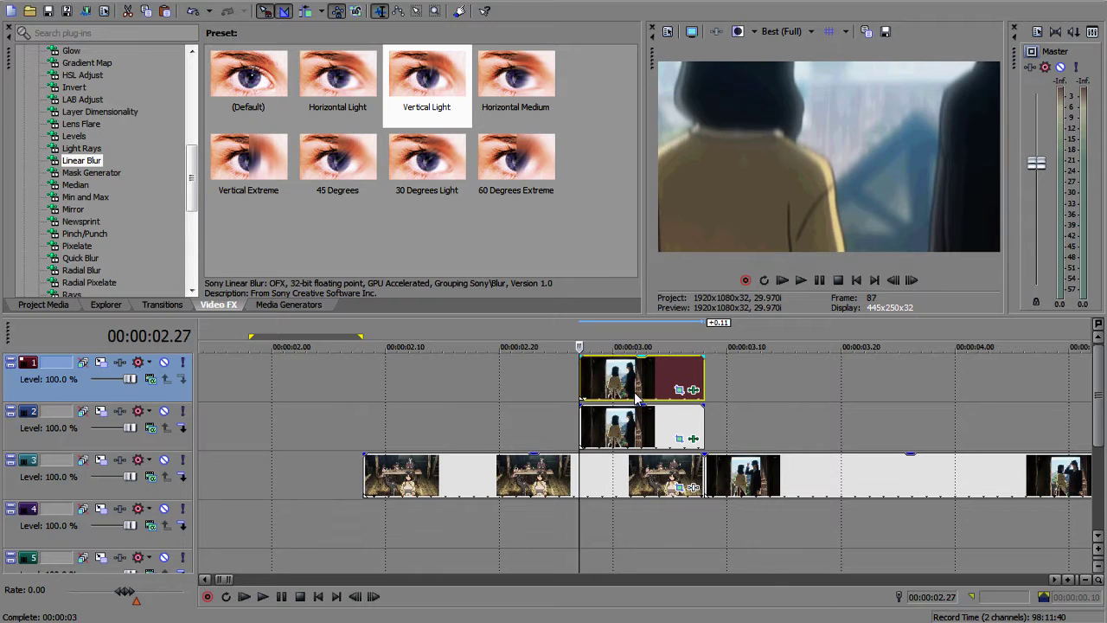
# - Split the track 1 clip at 00:00:02.29 and delete the short piece before the cut
pyautogui.press('Right')
pyautogui.press('Right')
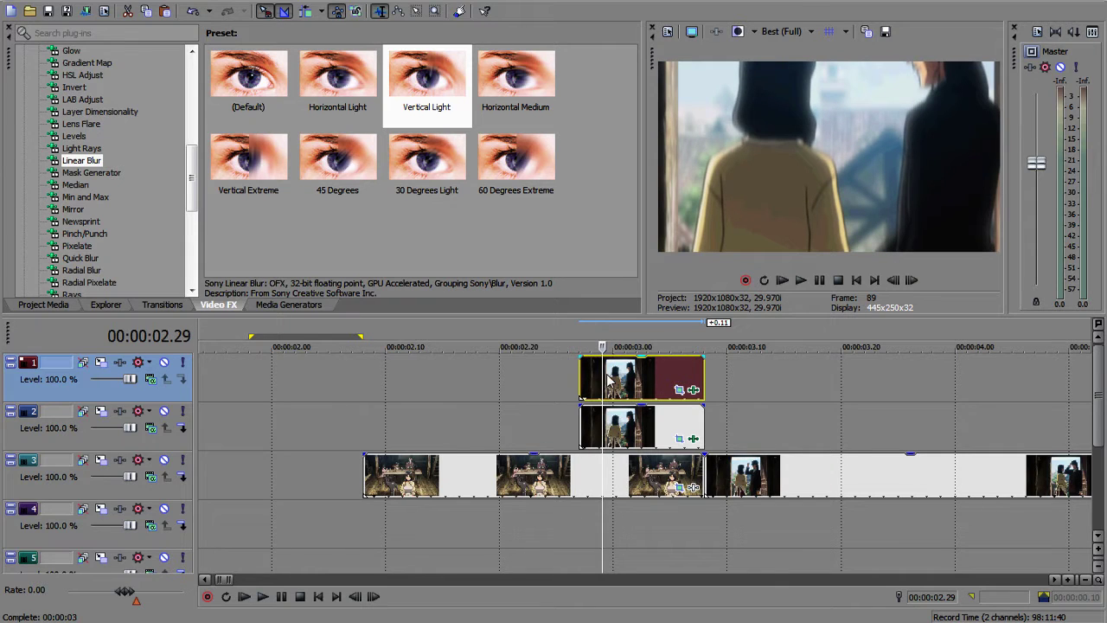
pyautogui.press('s')
pyautogui.click(589, 372)
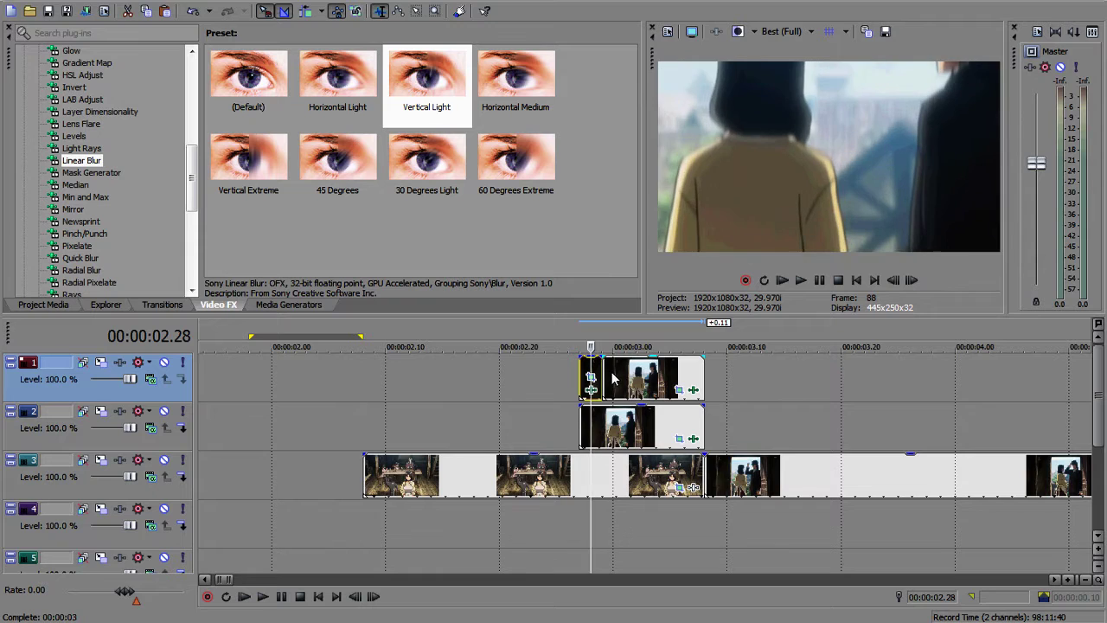
pyautogui.press('Delete')
# - Add a fade-in across most of the track 1 clip and play back the transition
pyautogui.moveTo(659, 362); pyautogui.dragTo(701, 372)
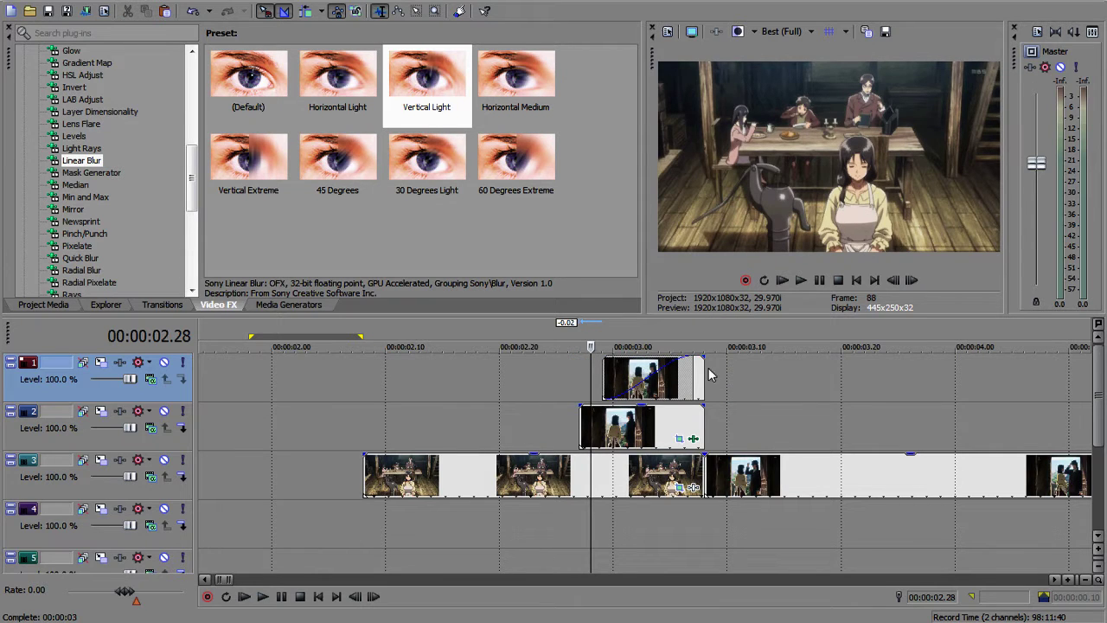
pyautogui.press('space')
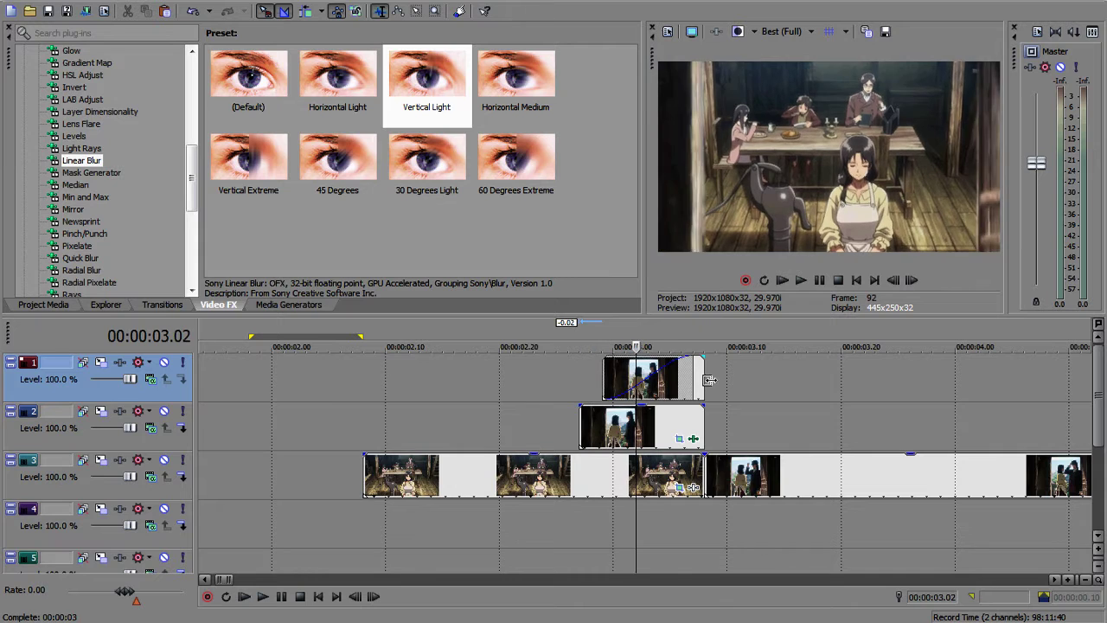
pyautogui.click(589, 378)
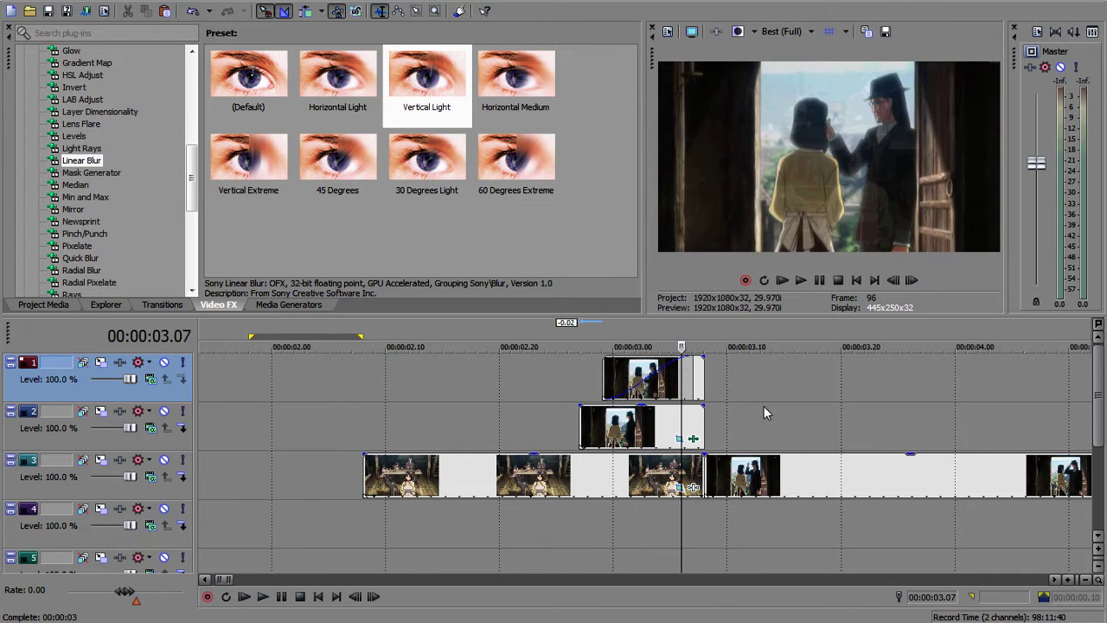
# - Examine the first frames of the sunset hand clip on track 3 after the cut at 00:08:17.29
pyautogui.scroll(-2, 764, 407)
pyautogui.scroll(-3, 764, 406)
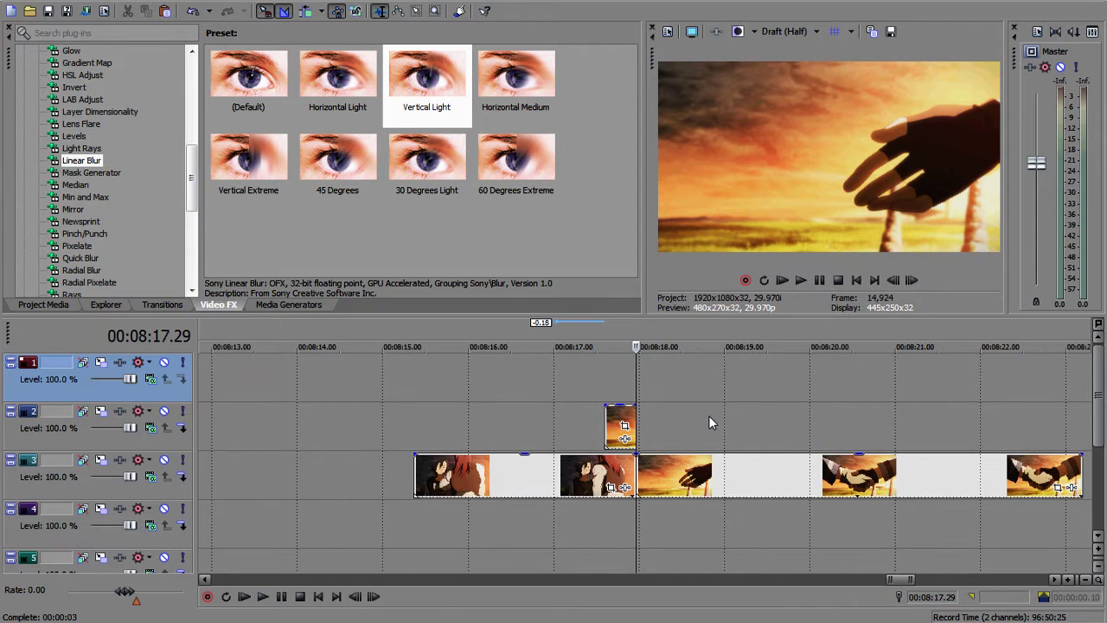
pyautogui.press('Right')
pyautogui.press('Right')
pyautogui.press('Right')
pyautogui.press('Right')
pyautogui.press('Right')
pyautogui.press('Right')
pyautogui.press('Right')
pyautogui.press('Right')
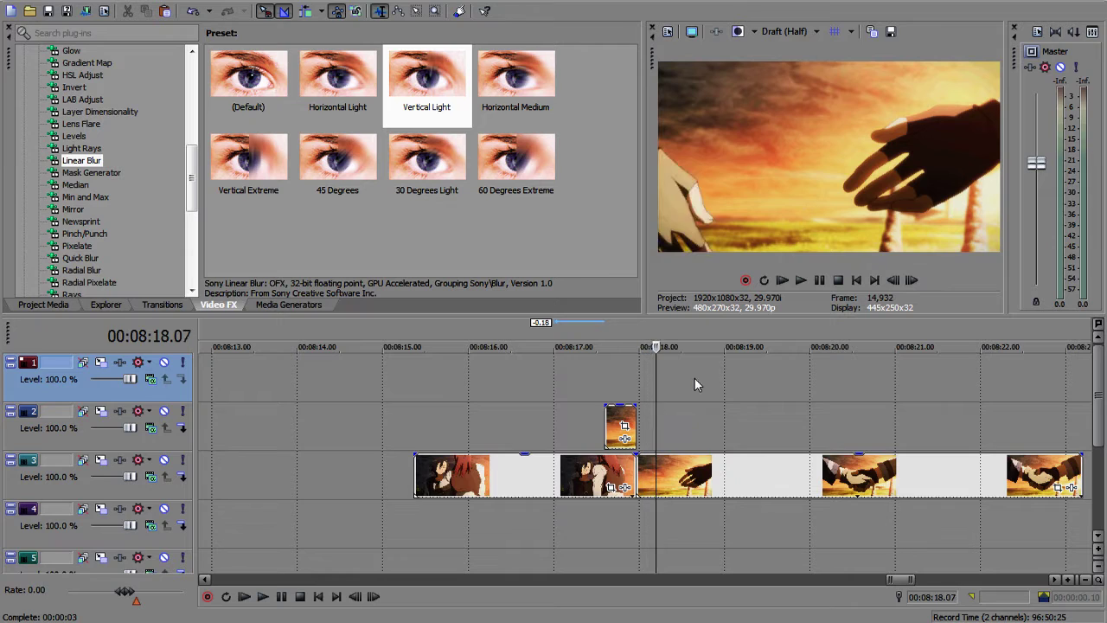
pyautogui.press('space')
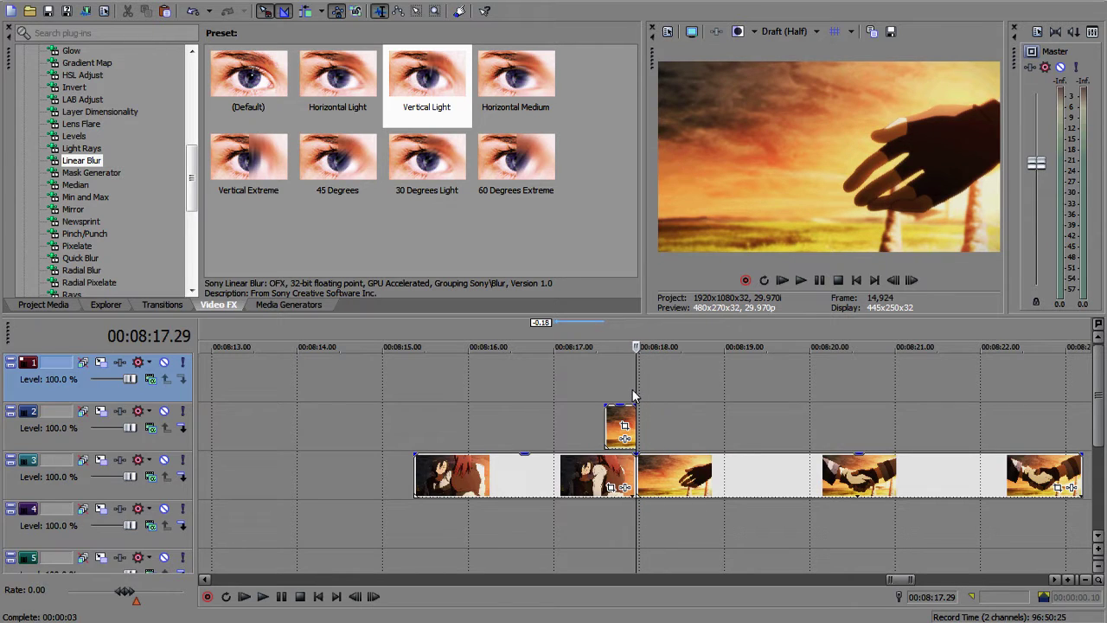
pyautogui.press('Right')
pyautogui.click(660, 477)
pyautogui.click(637, 395)
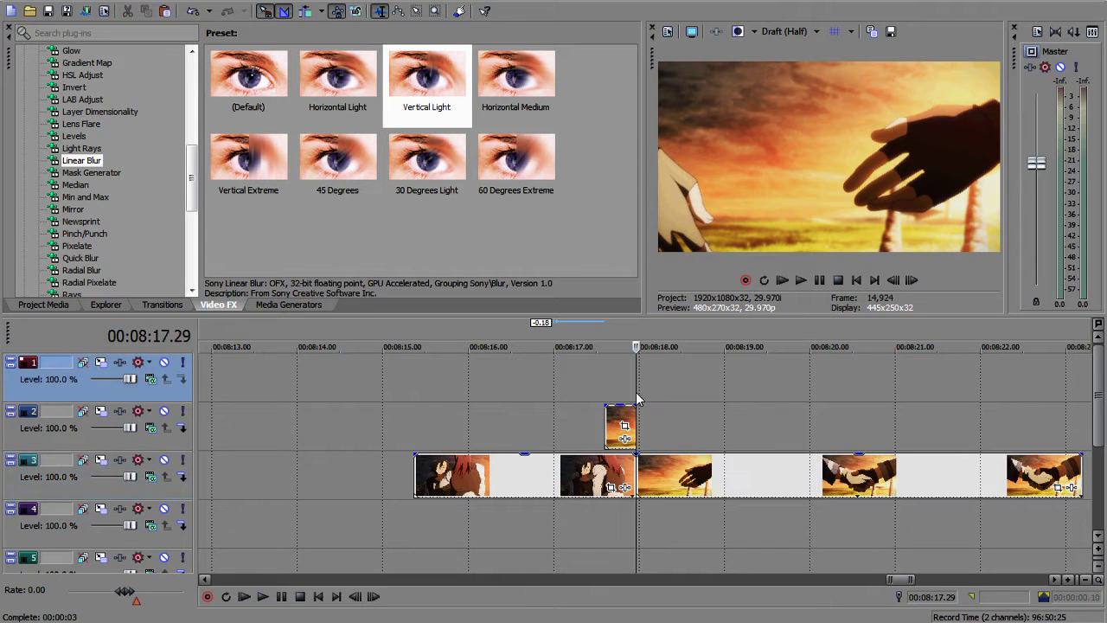
# - Examine the track 3 hand clip frame by frame from the cut up to 00:08:18.10
pyautogui.scroll(3, 699, 401)
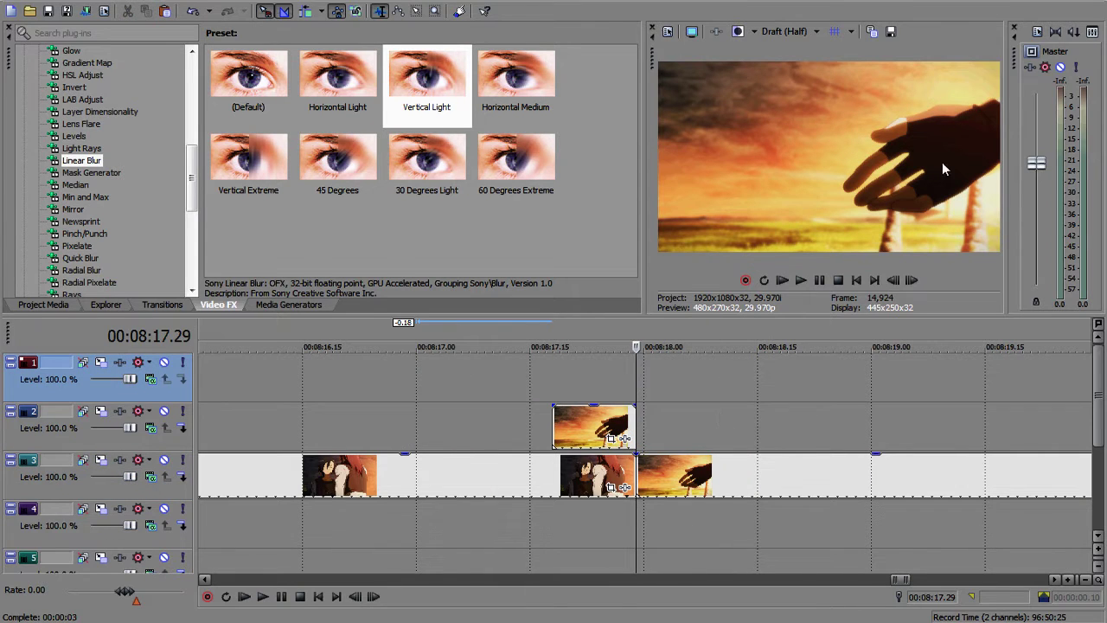
pyautogui.press('Right')
pyautogui.press('Right')
pyautogui.press('Right')
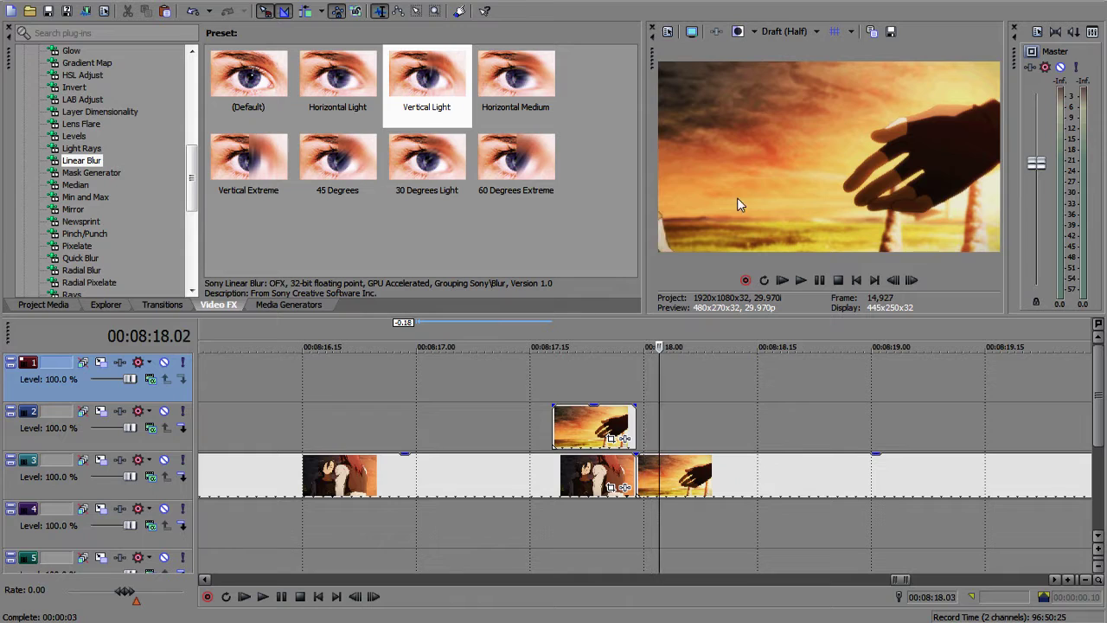
pyautogui.press('Right')
pyautogui.press('Right')
pyautogui.press('Right')
pyautogui.press('Right')
pyautogui.press('Right')
pyautogui.press('Right')
pyautogui.press('Right')
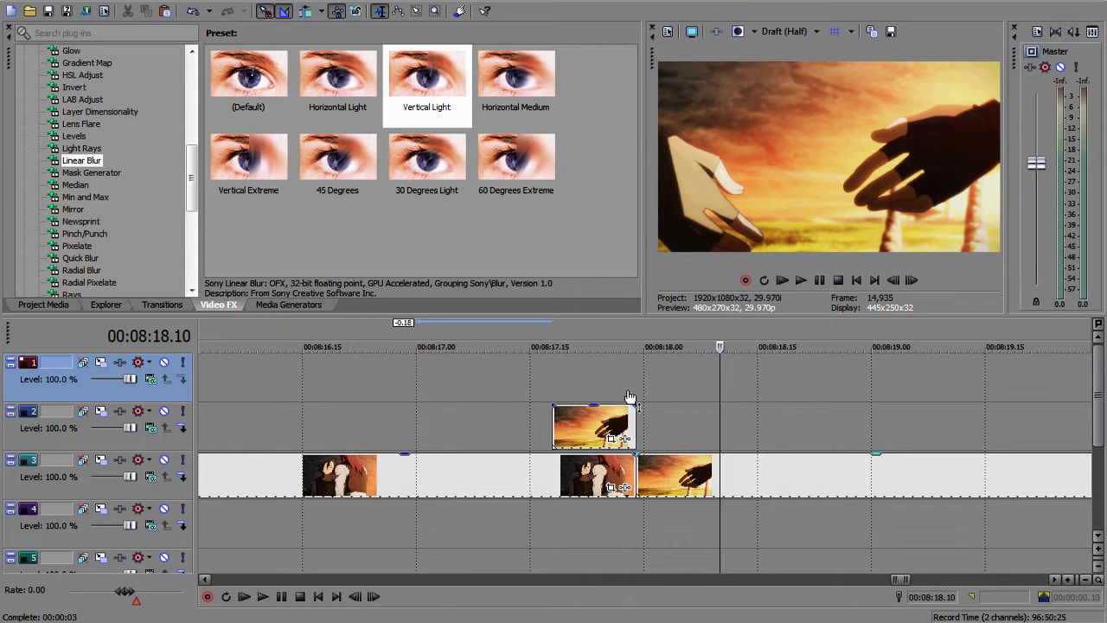
# - Examine the short hand clip on track 2 frame by frame, starting at 00:08:17.18
pyautogui.click(567, 395)
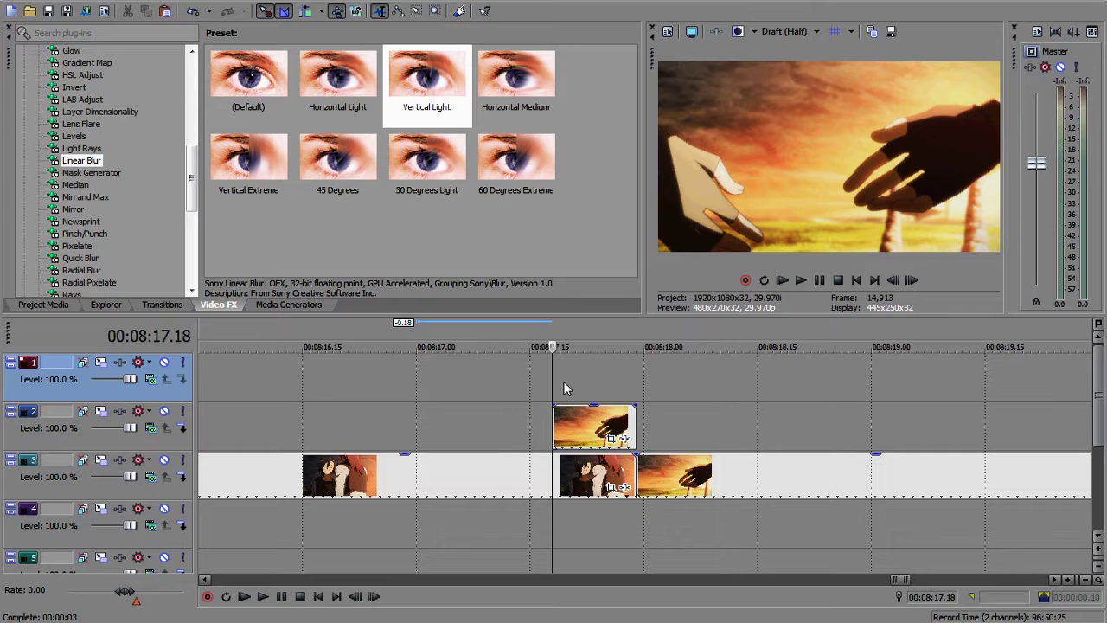
pyautogui.press('Right')
pyautogui.press('Right')
pyautogui.press('Right')
pyautogui.press('Right')
pyautogui.press('Right')
pyautogui.press('Right')
pyautogui.press('Right')
pyautogui.press('Right')
pyautogui.press('Right')
pyautogui.press('Right')
pyautogui.press('Right')
pyautogui.press('Right')
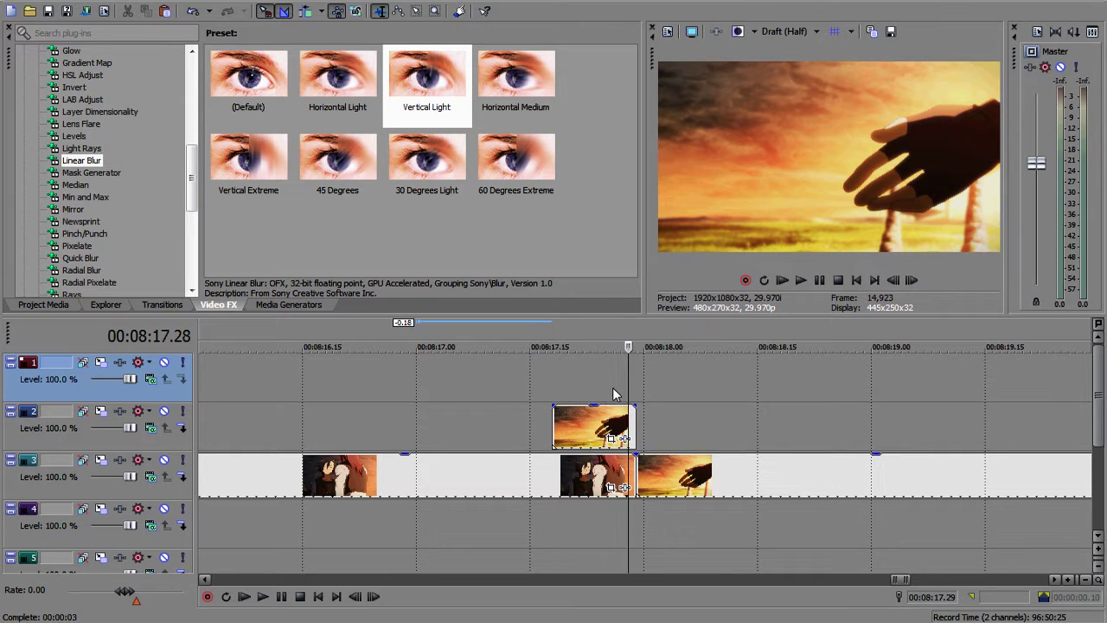
# - Enable the mask at the start of the track 2 hand clip in its pan/crop settings
pyautogui.press('Left')
pyautogui.click(611, 439)
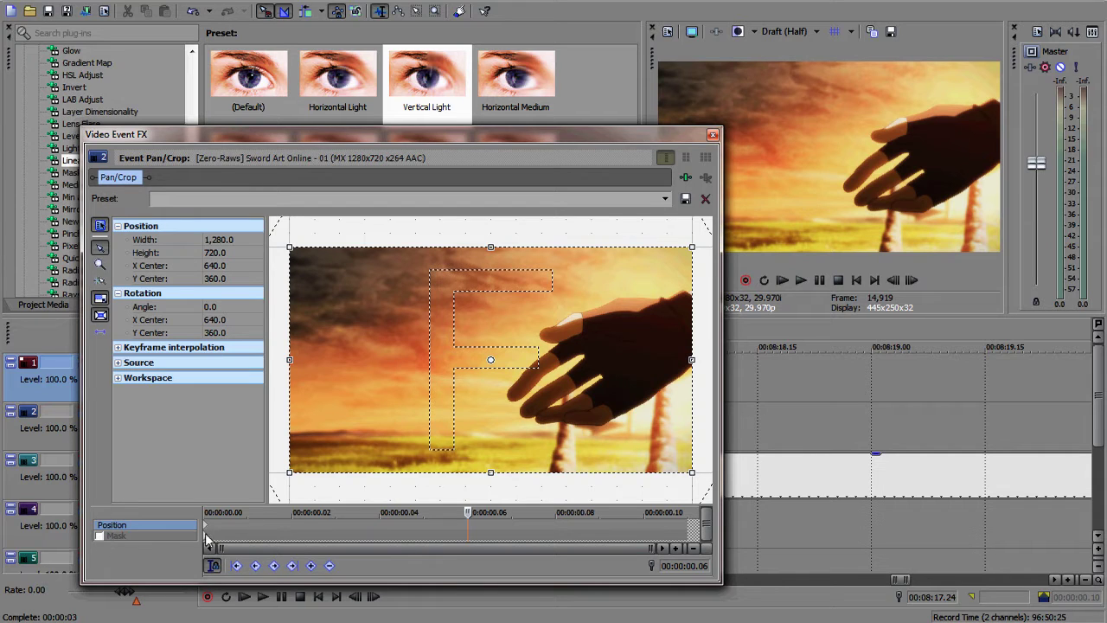
pyautogui.click(469, 512)
pyautogui.click(99, 535)
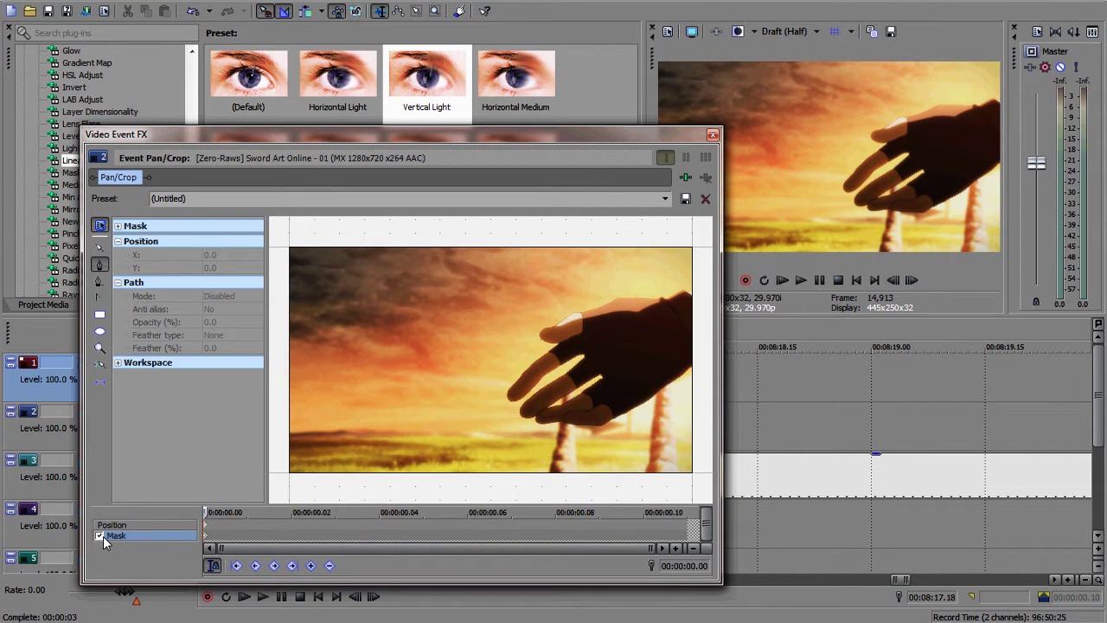
# - Outline the gloved hand with a closed mask path extending past the frame edge, with feather type Both at 1.0%
pyautogui.click(100, 247)
pyautogui.moveTo(583, 326); pyautogui.dragTo(527, 361)
pyautogui.scroll(2, 476, 324)
pyautogui.scroll(2, 526, 361)
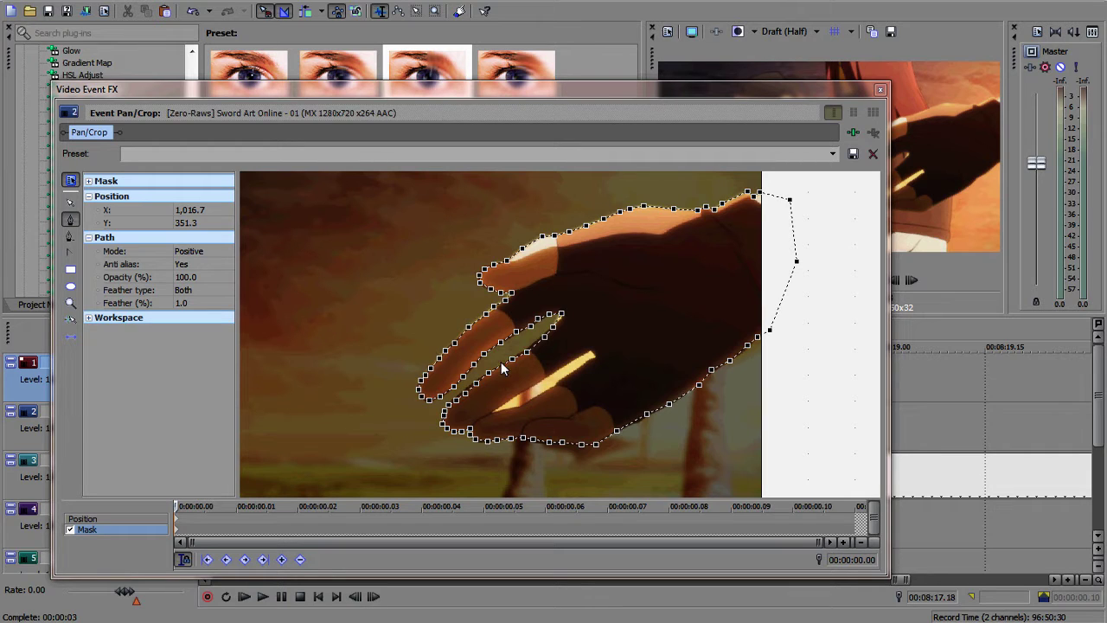
# - Draw a closed second mask path around the bright sliver of background between the lower fingers
pyautogui.click(493, 412)
pyautogui.click(505, 402)
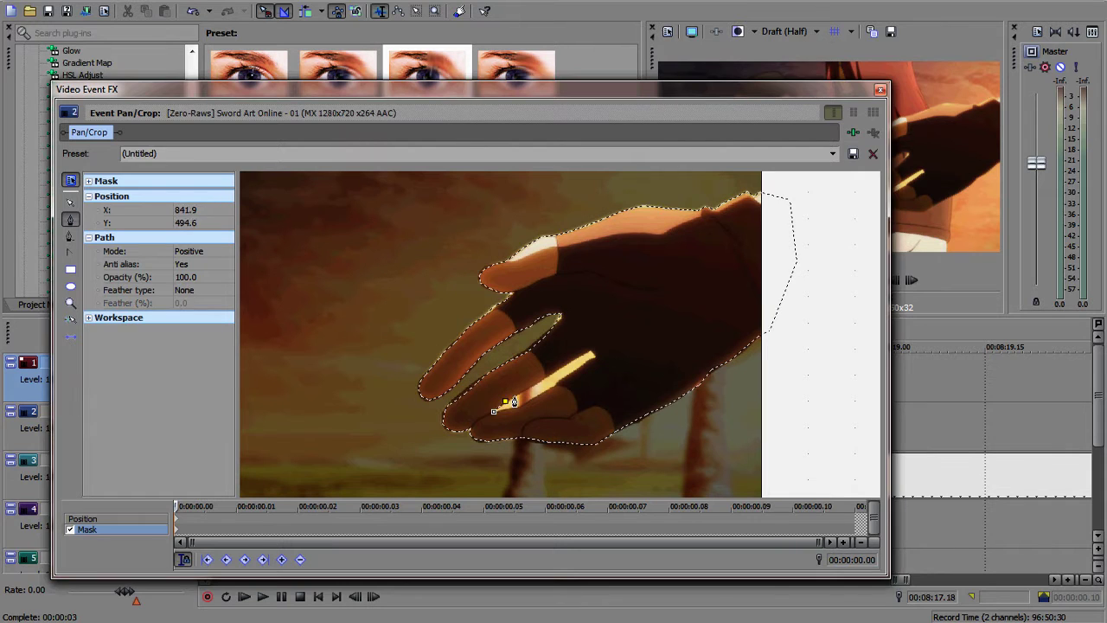
pyautogui.click(519, 394)
pyautogui.click(535, 383)
pyautogui.click(552, 372)
pyautogui.click(577, 358)
pyautogui.click(591, 352)
pyautogui.click(585, 363)
pyautogui.click(576, 372)
pyautogui.click(565, 378)
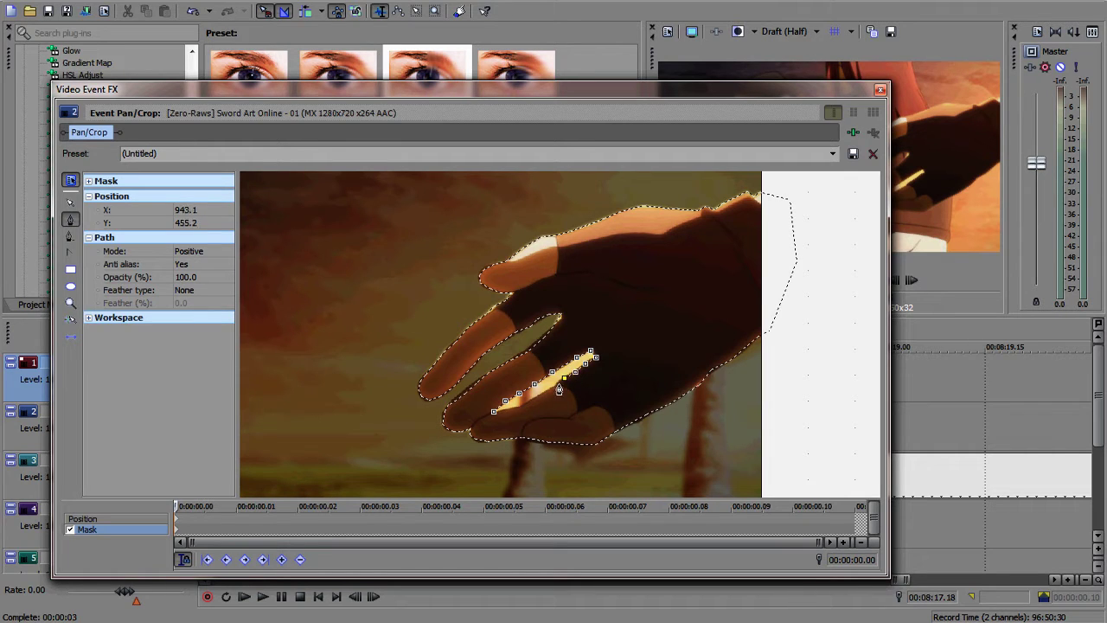
pyautogui.click(555, 389)
pyautogui.click(545, 393)
pyautogui.click(536, 399)
pyautogui.click(525, 406)
pyautogui.click(494, 411)
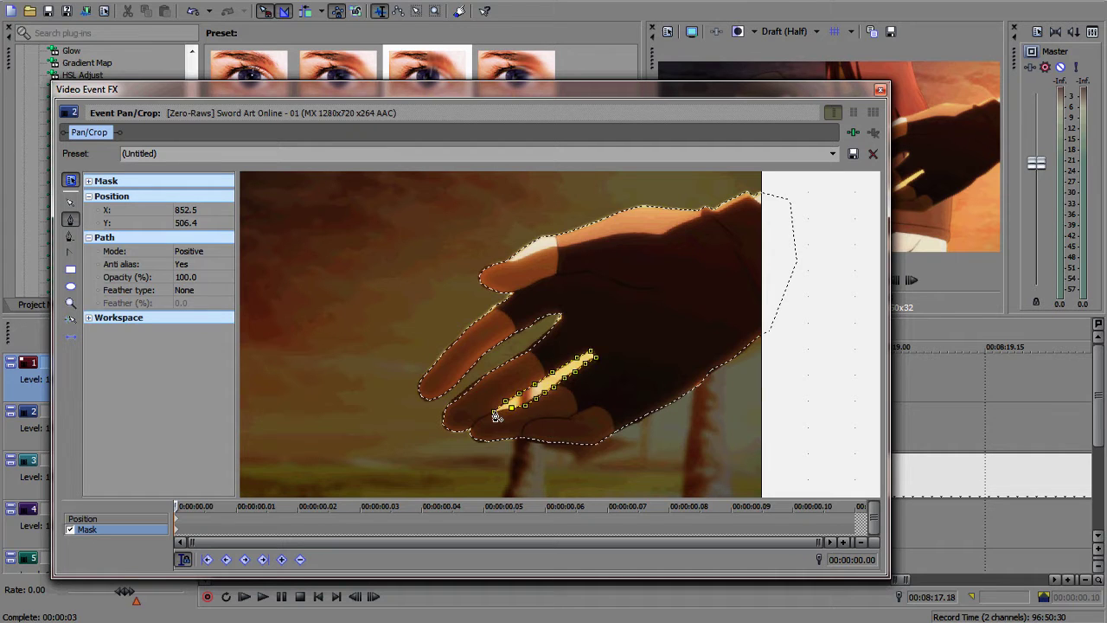
# - Set the mode of the path around the finger gap to Negative
pyautogui.click(190, 251)
pyautogui.click(204, 268)
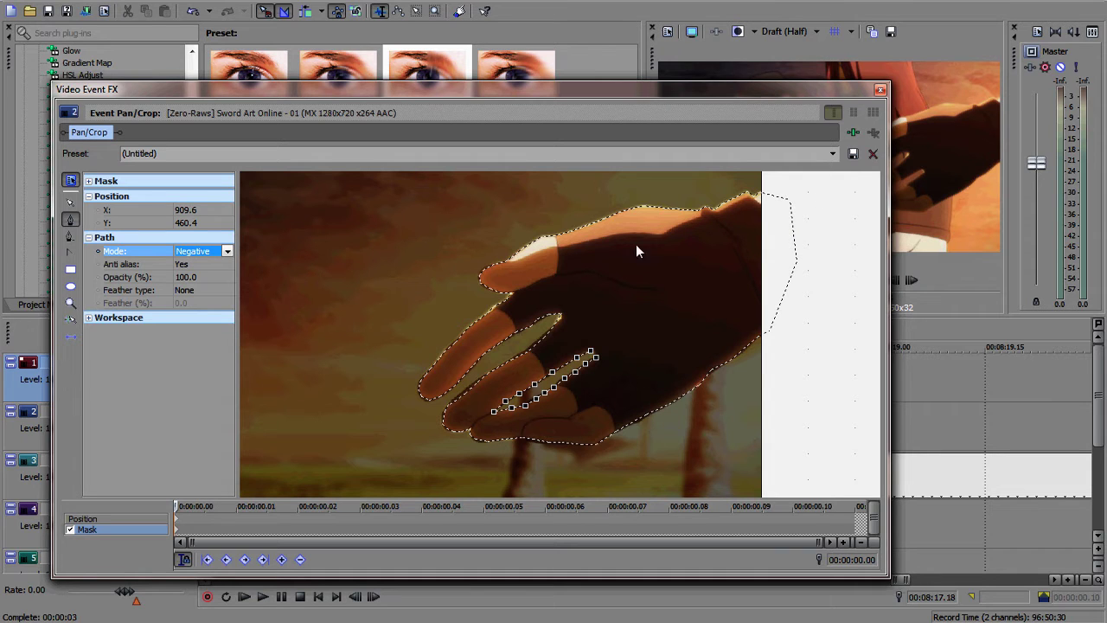
pyautogui.click(881, 88)
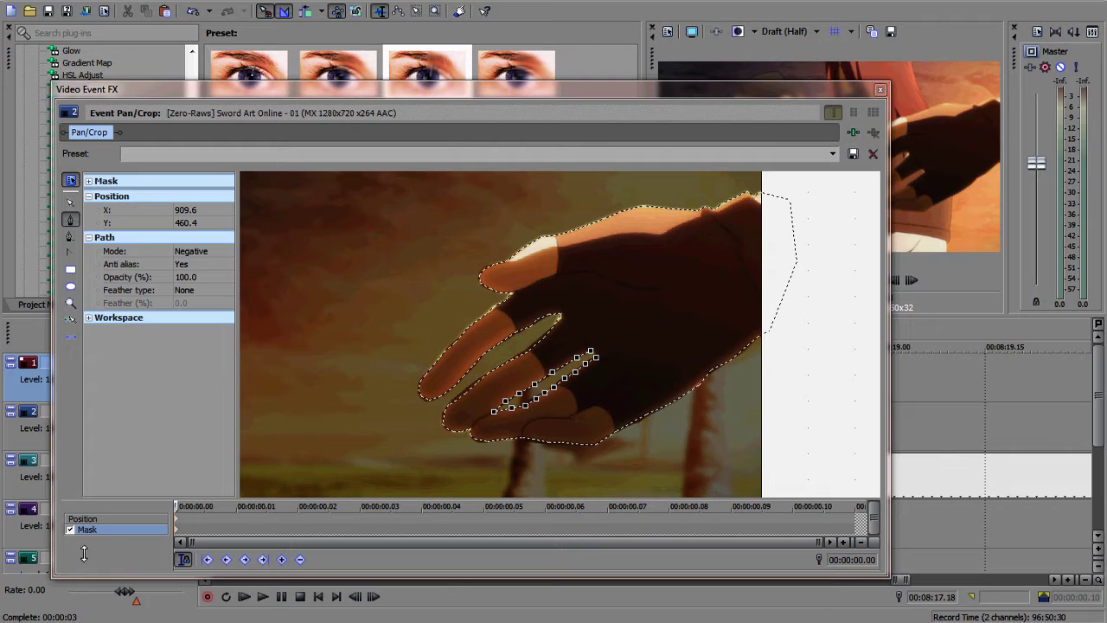
# - Keyframe the masked hand to slide in, from X center -13.2 at 00:00:00.00 to the restored default position at 00:00:00.10
pyautogui.click(110, 520)
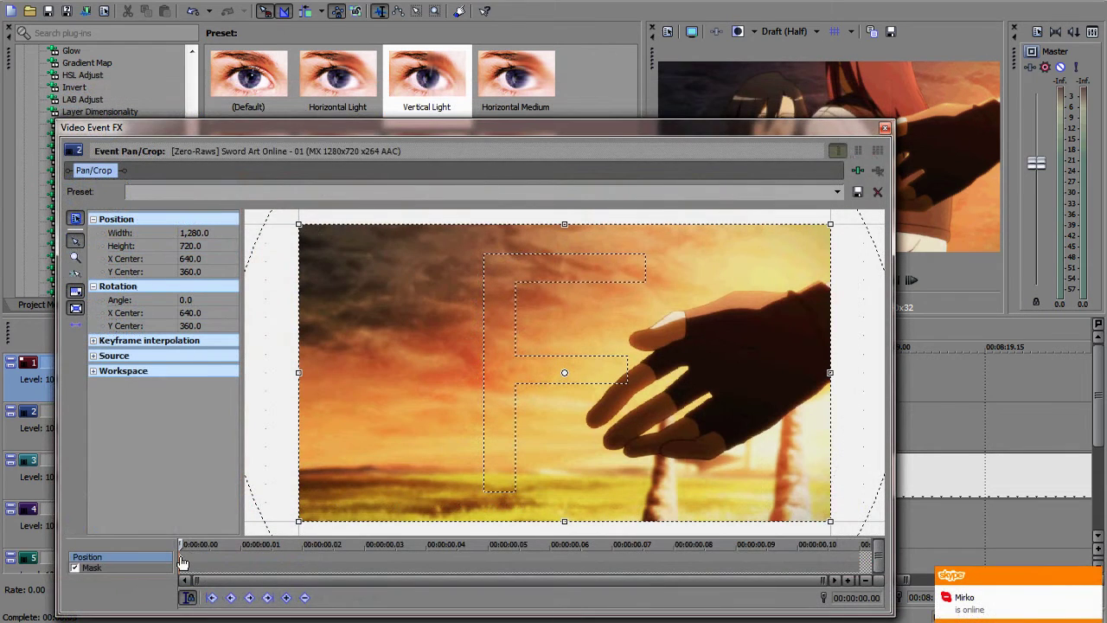
pyautogui.click(181, 558)
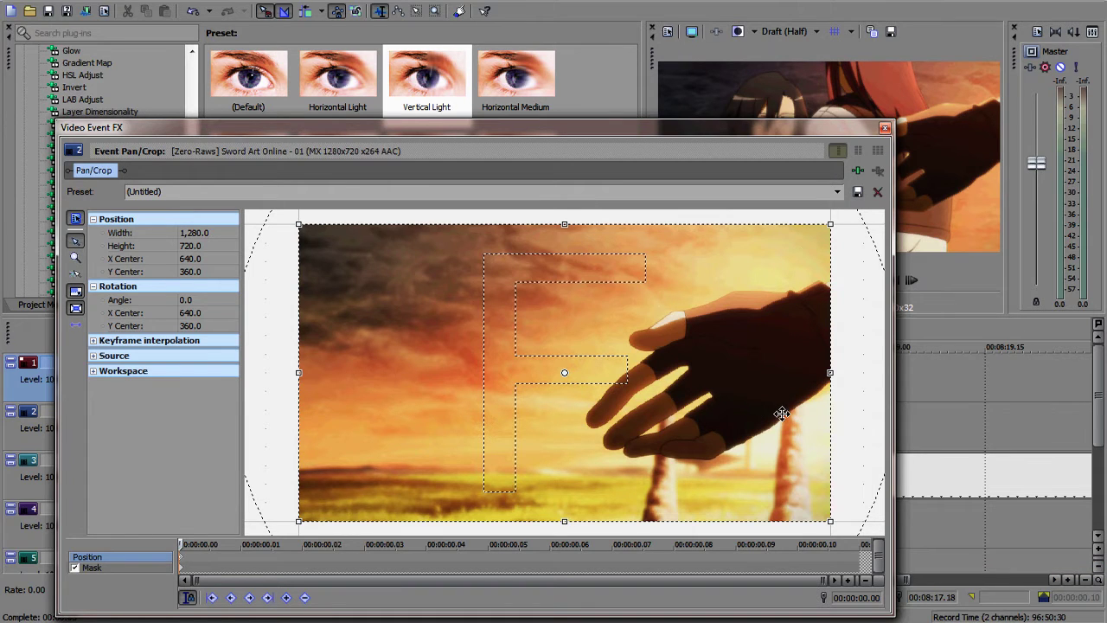
pyautogui.moveTo(782, 413); pyautogui.dragTo(510, 432)
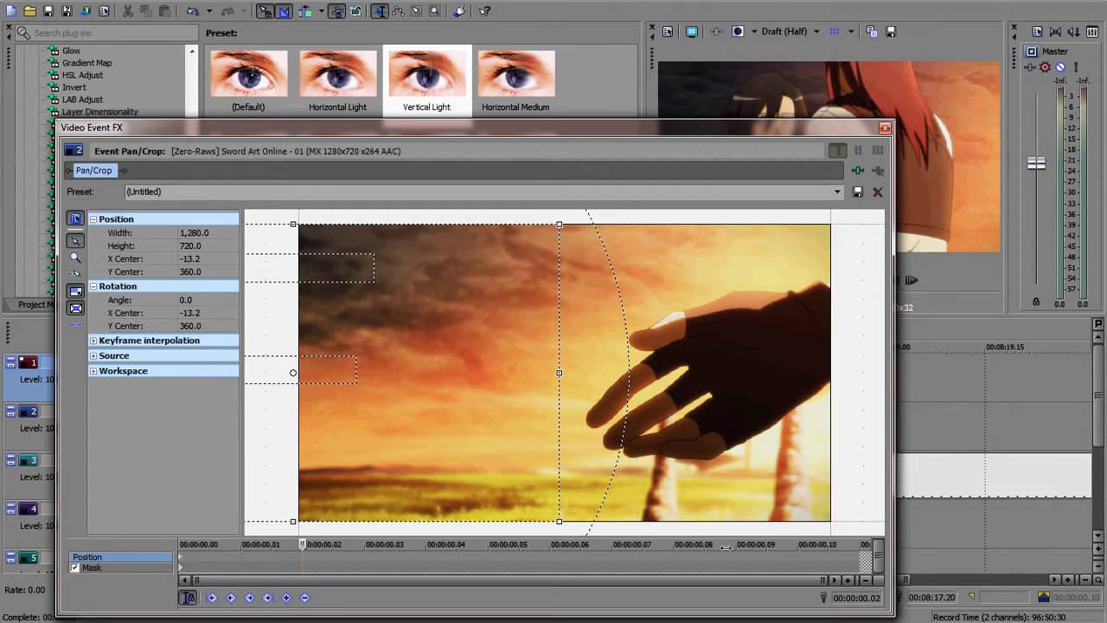
pyautogui.click(799, 543)
pyautogui.moveTo(801, 540); pyautogui.dragTo(833, 540)
pyautogui.rightClick(467, 422)
pyautogui.click(532, 430)
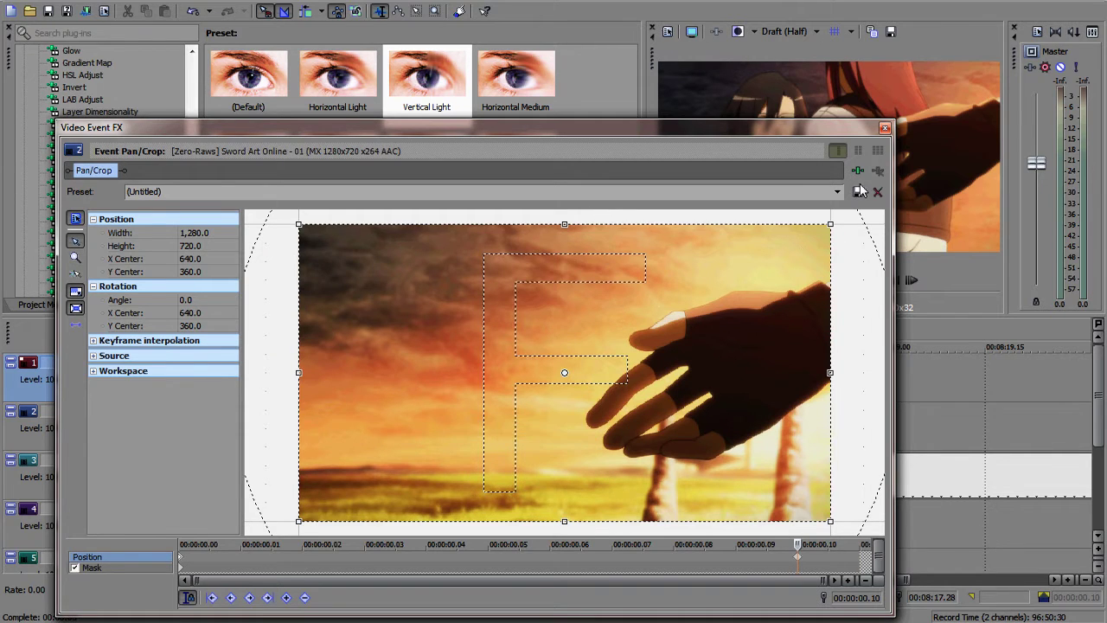
pyautogui.click(885, 127)
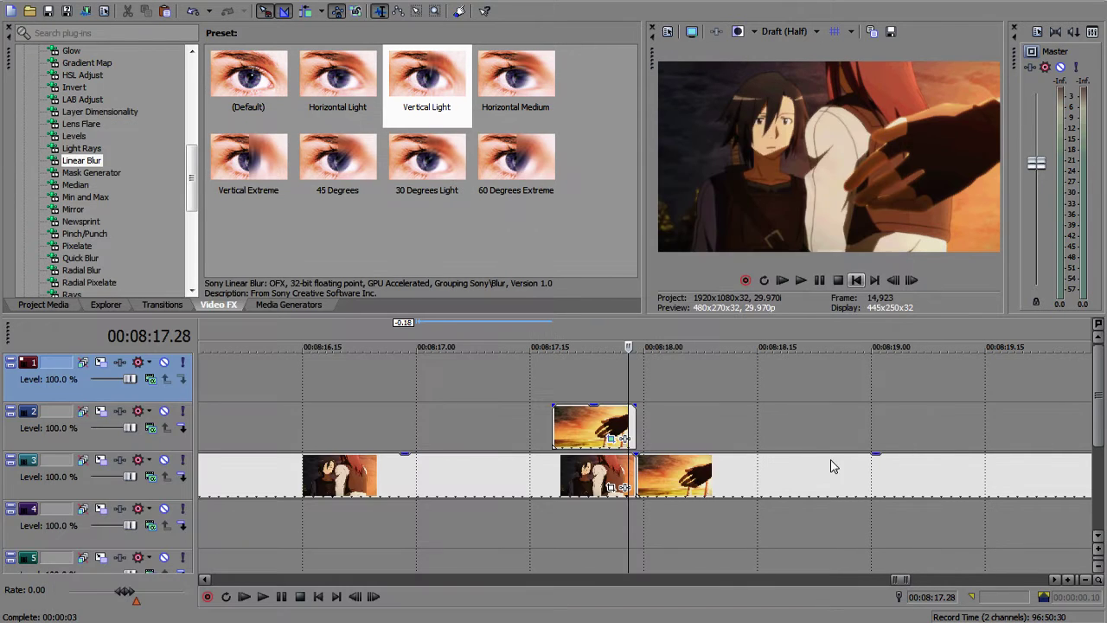
# - Review the masked hand sliding into the previous clip, starting from 00:08:17.18
pyautogui.click(551, 384)
pyautogui.press('Right')
pyautogui.press('Right')
pyautogui.press('Right')
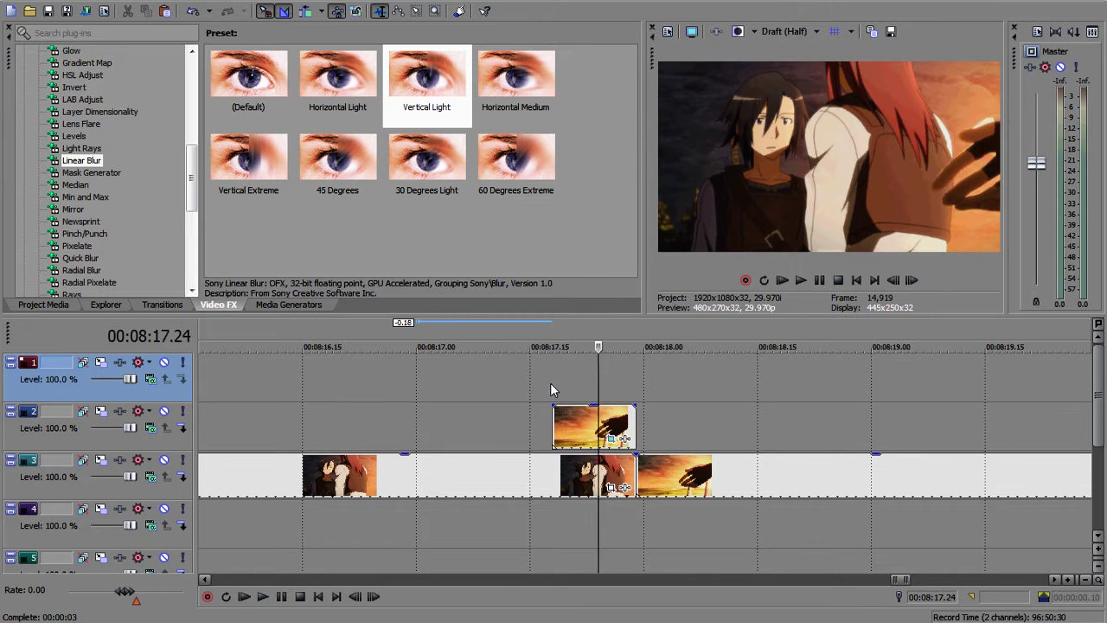
pyautogui.press('Right')
pyautogui.press('Right')
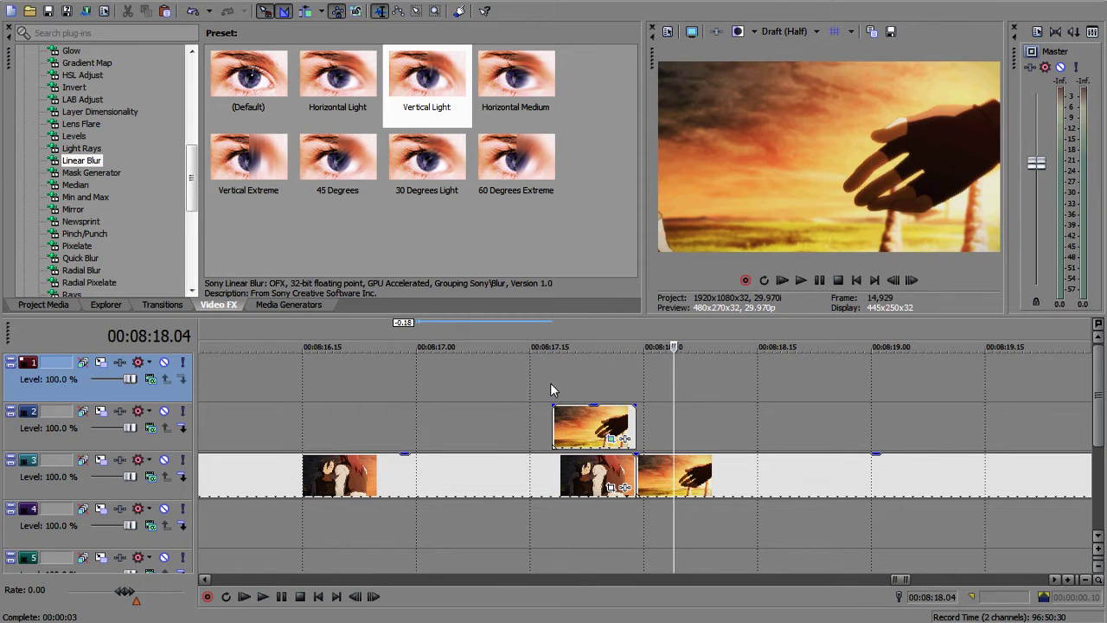
pyautogui.click(551, 383)
pyautogui.press('Right')
pyautogui.press('Right')
pyautogui.press('Right')
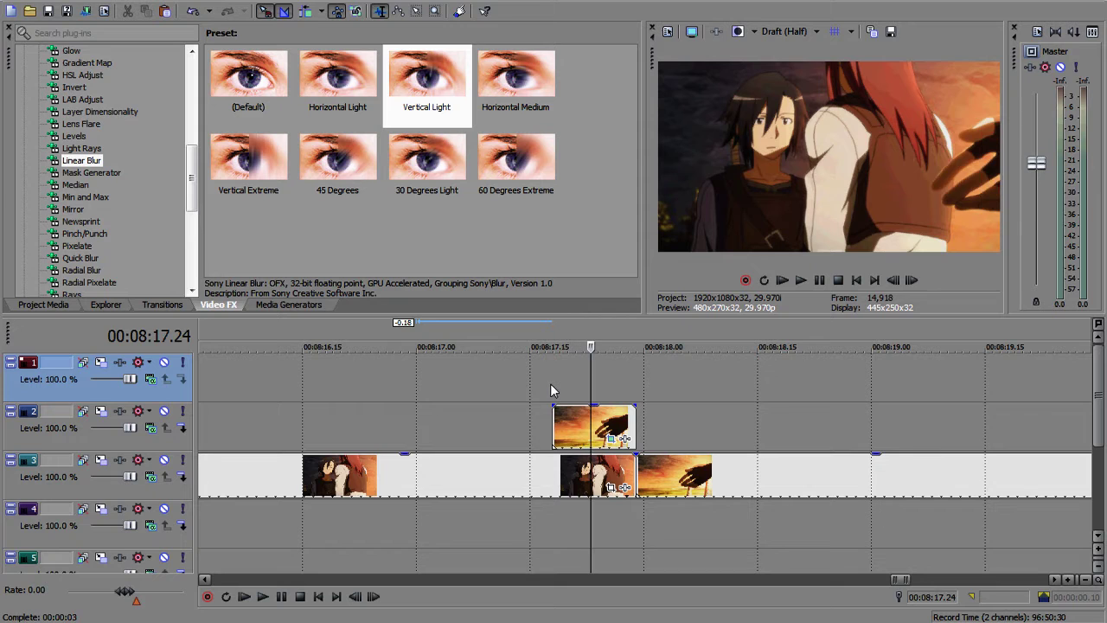
# - Examine the falling rock clip on track 2 at markers 1, 2 and 3
pyautogui.scroll(-5, 552, 389)
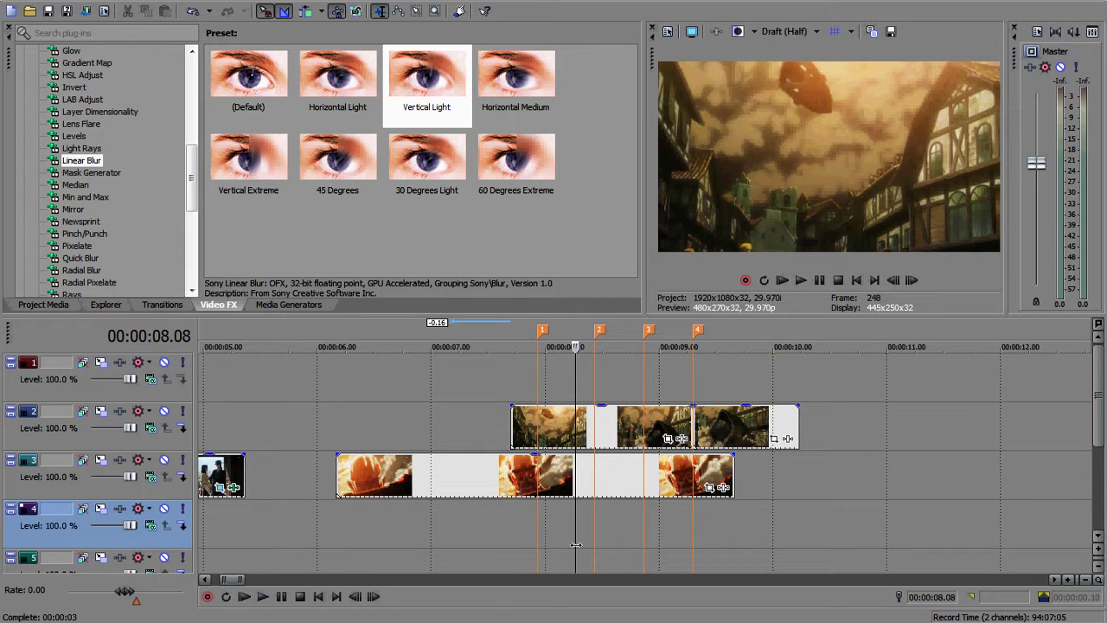
pyautogui.click(536, 392)
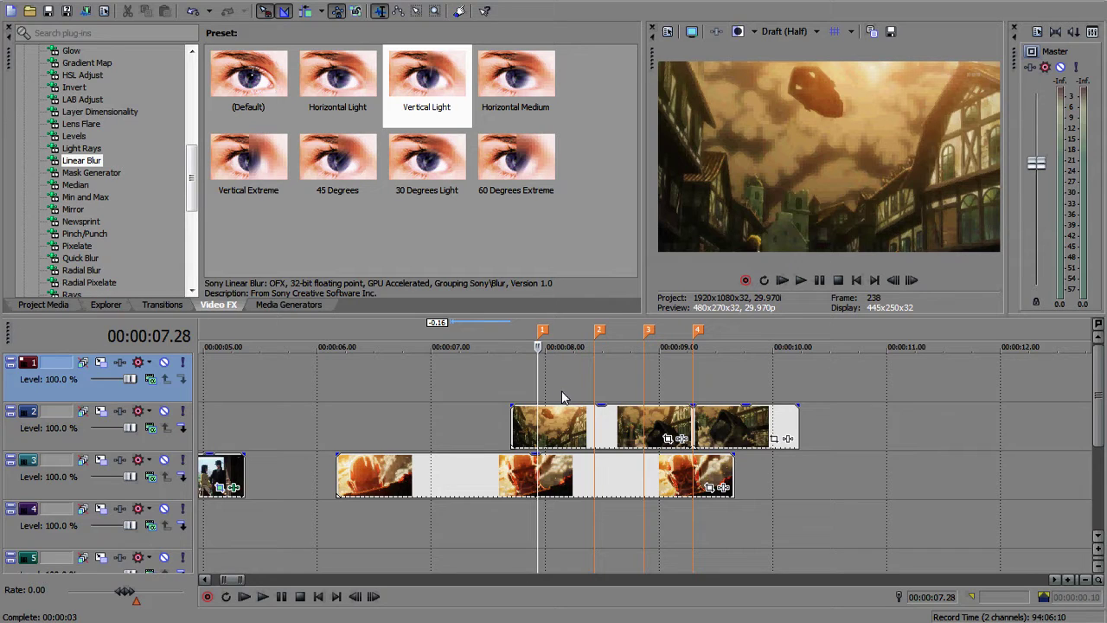
pyautogui.click(594, 415)
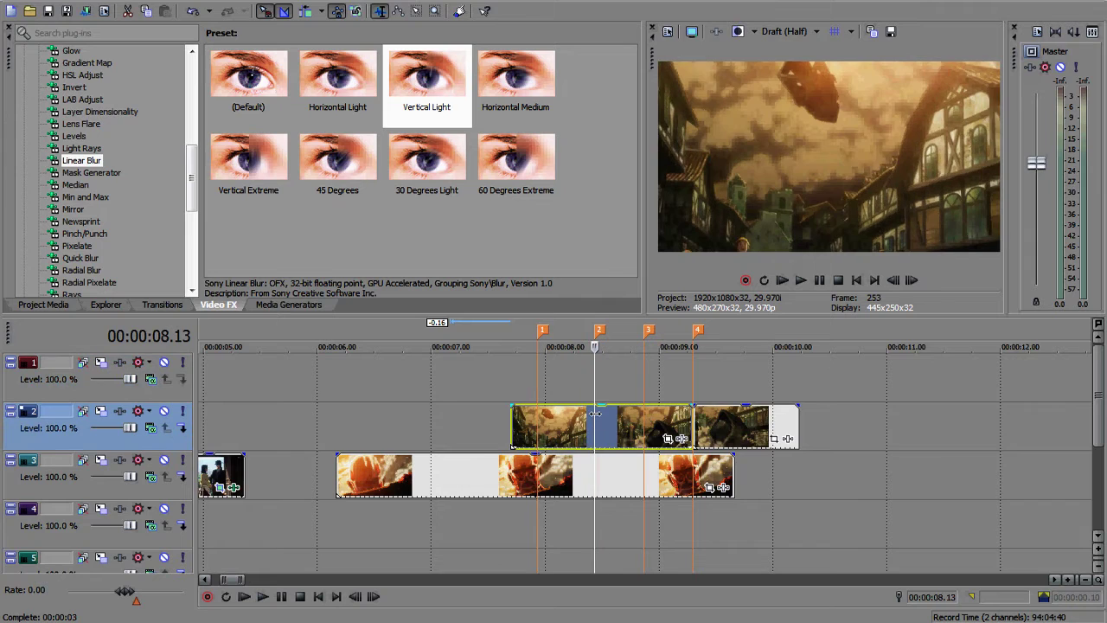
pyautogui.click(645, 427)
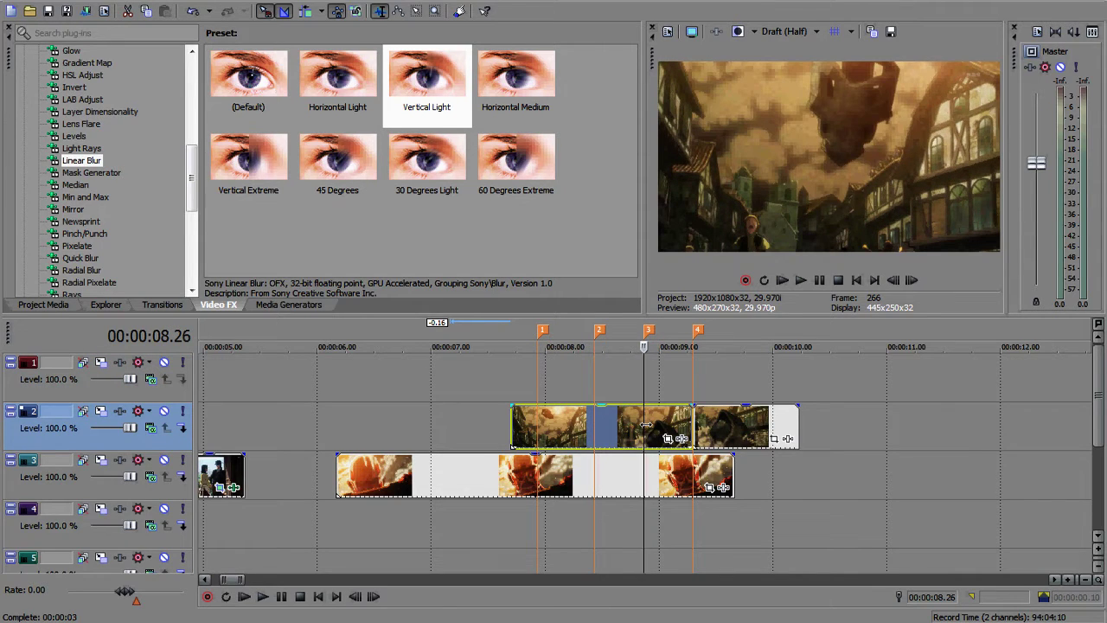
# - Examine the falling rock frame by frame from marker 3 past marker 4 to 00:00:09.13
pyautogui.press('Right')
pyautogui.press('Right')
pyautogui.press('Right')
pyautogui.press('Right')
pyautogui.press('Right')
pyautogui.press('Right')
pyautogui.press('Right')
pyautogui.press('Right')
pyautogui.press('Right')
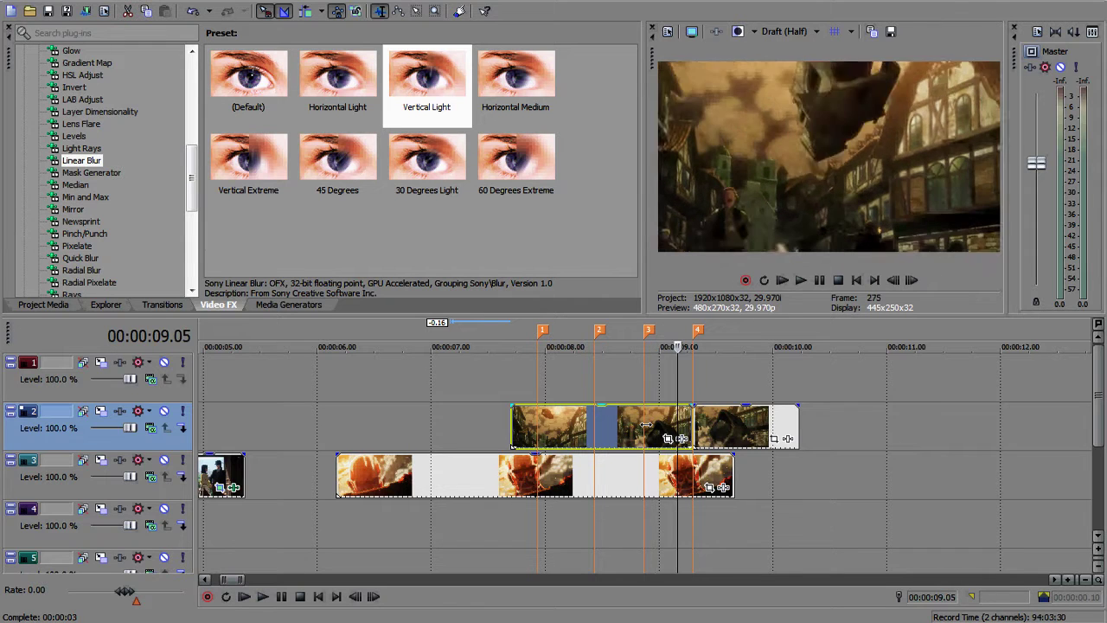
pyautogui.press('Right')
pyautogui.press('Right')
pyautogui.press('Right')
pyautogui.press('Right')
pyautogui.press('Right')
pyautogui.press('Right')
pyautogui.press('Right')
pyautogui.press('Right')
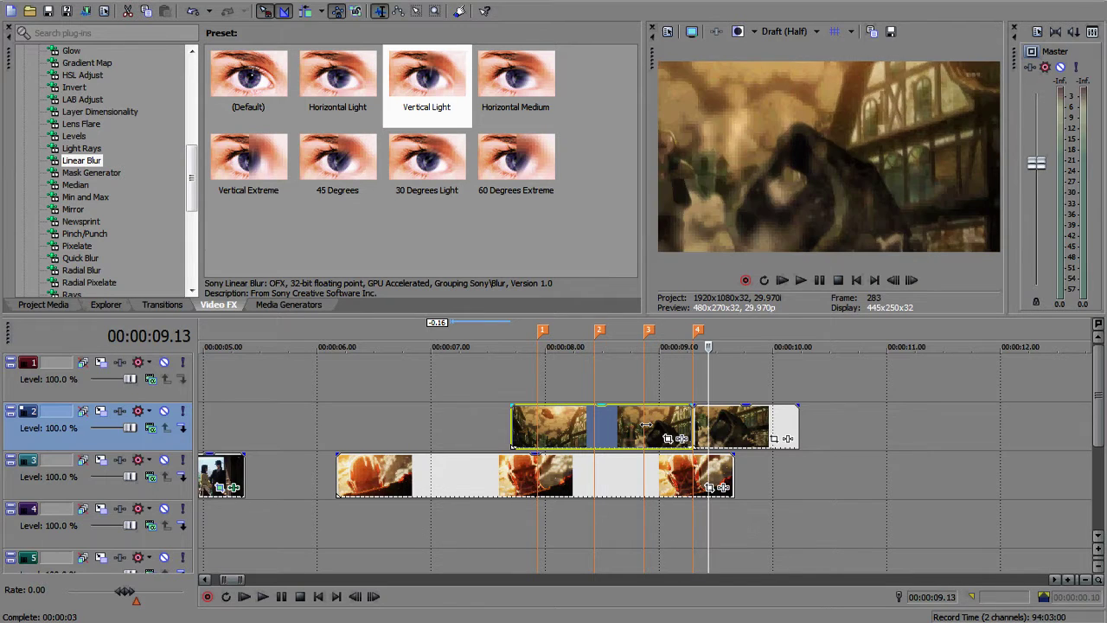
# - Trim the end of the track 3 titan clip to marker 4 at 00:00:09.09
pyautogui.press('Left')
pyautogui.press('Left')
pyautogui.press('Left')
pyautogui.press('Left')
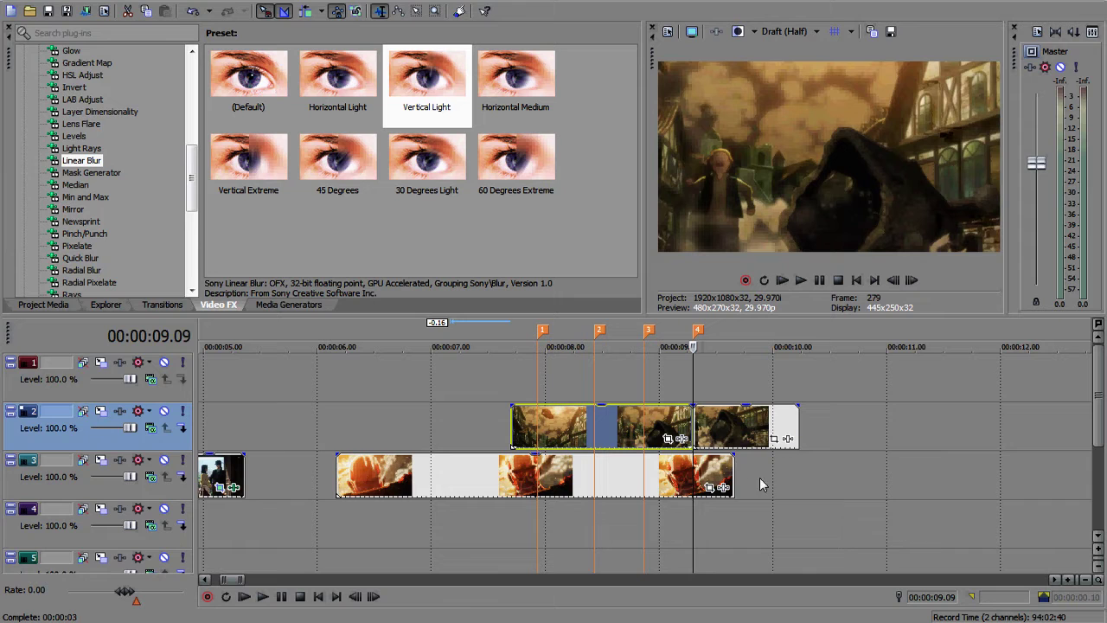
pyautogui.moveTo(733, 476); pyautogui.dragTo(693, 476)
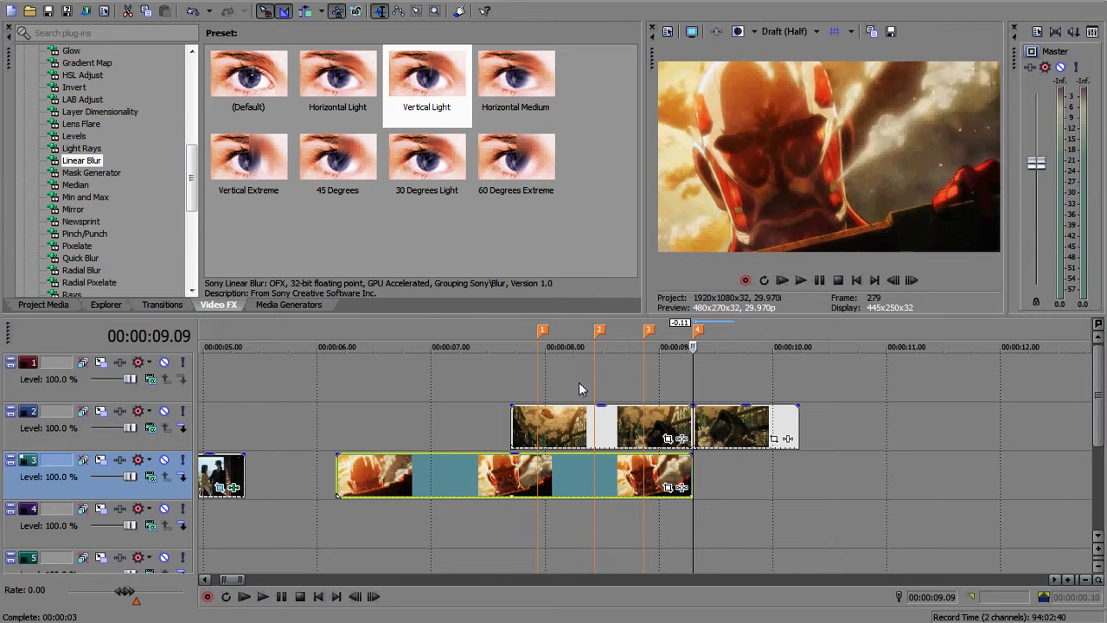
# - Enable the mask at the start of the first falling rock clip on track 2 in its pan/crop settings
pyautogui.click(667, 439)
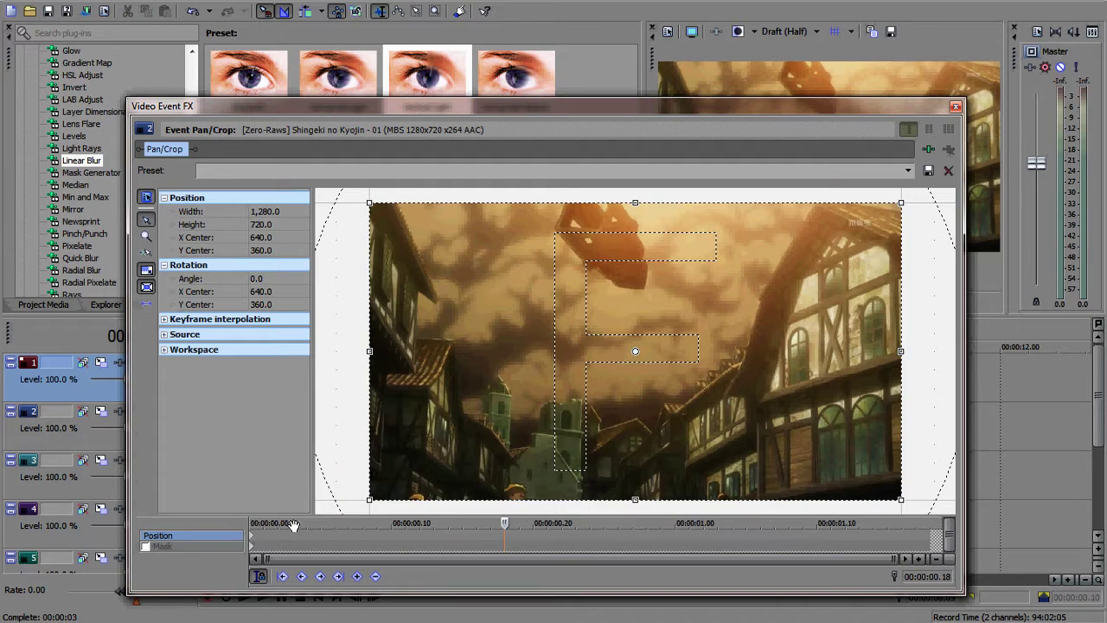
pyautogui.click(253, 547)
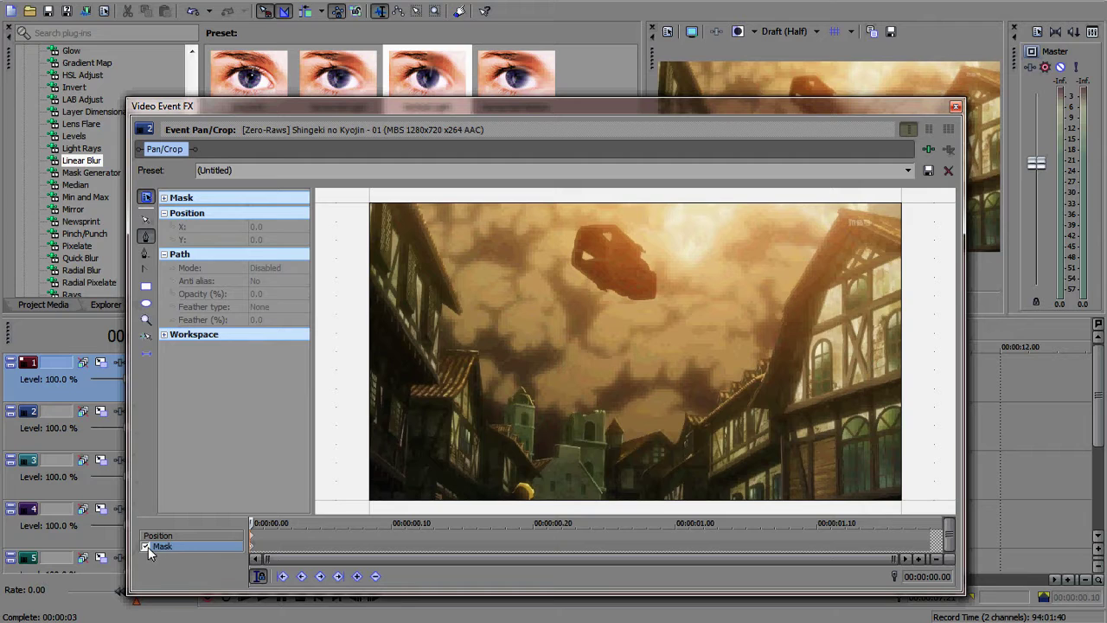
# - Draw a closed rectangular mask around the left half of the falling rock frame, extending past its outer edges, and close the settings
pyautogui.scroll(-4, 627, 397)
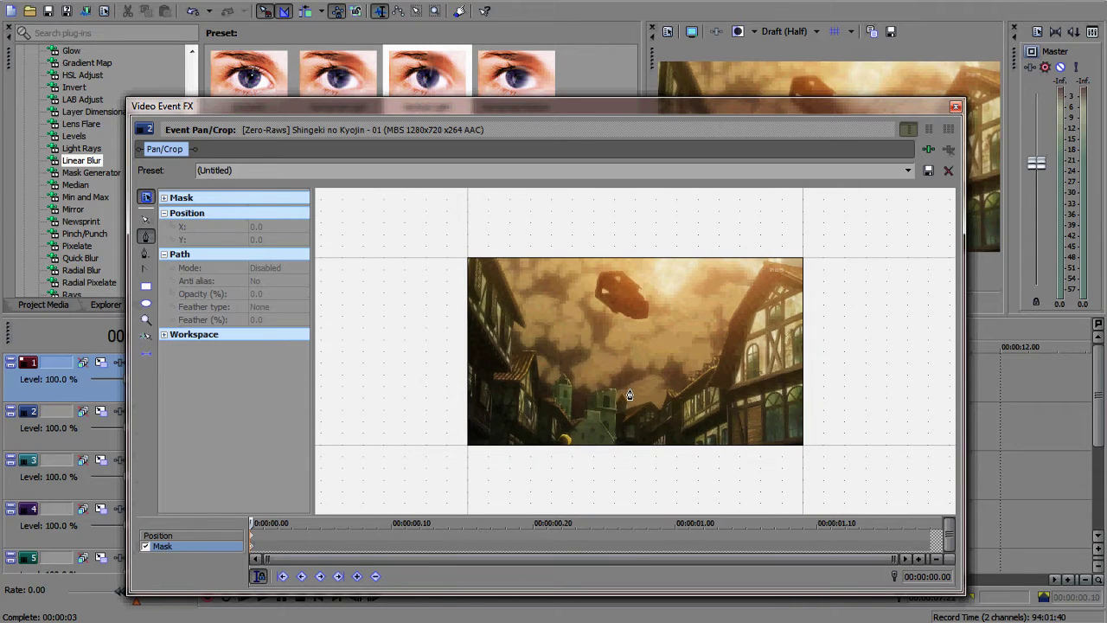
pyautogui.click(636, 247)
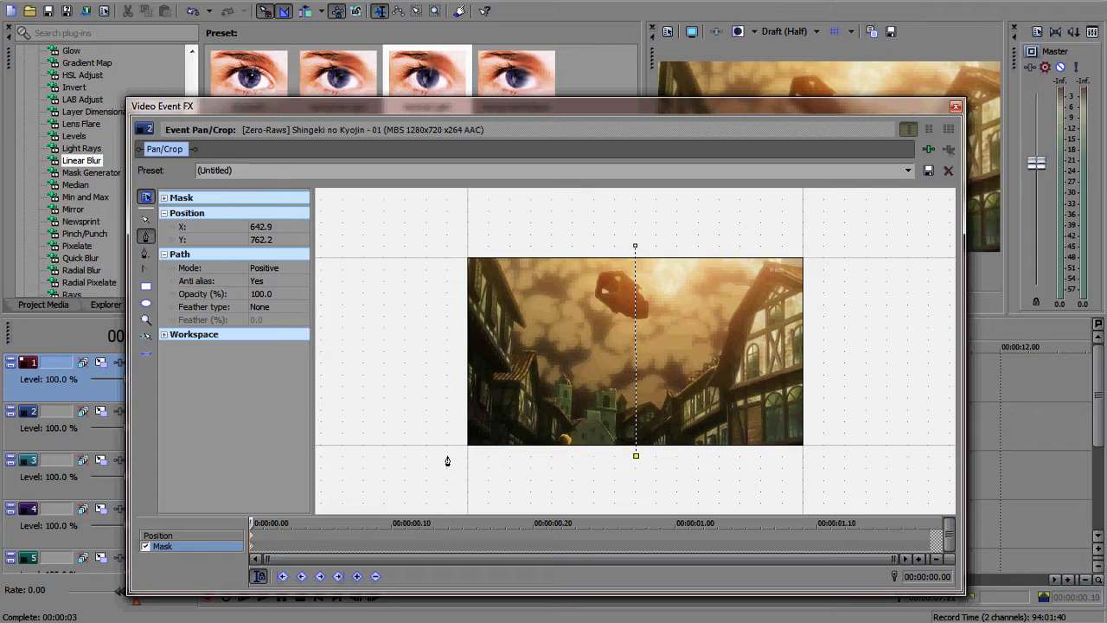
pyautogui.click(636, 249)
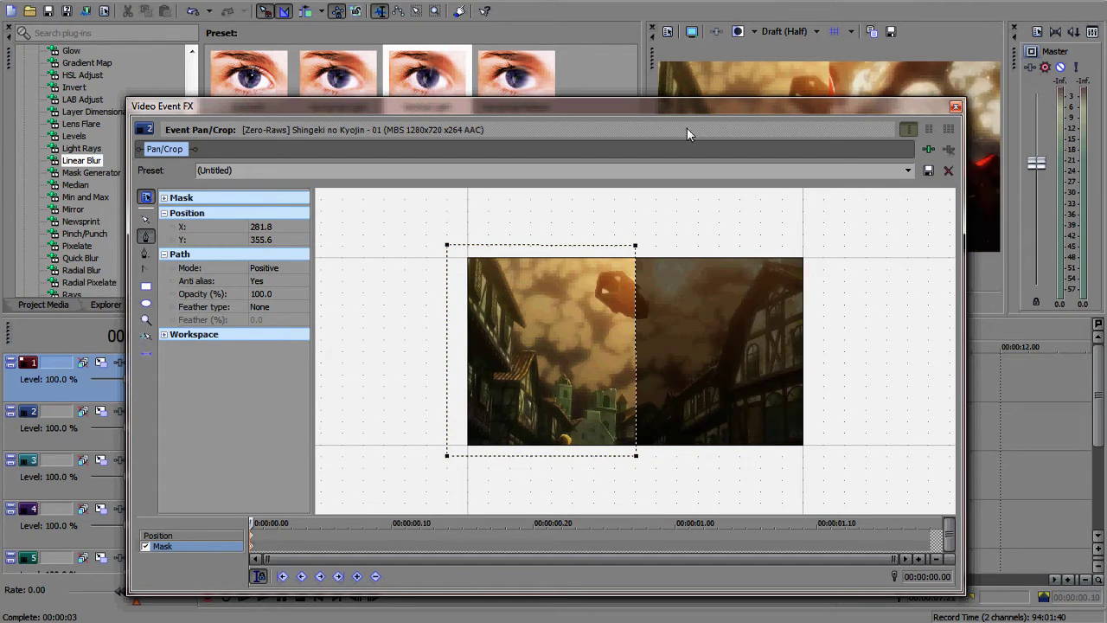
pyautogui.moveTo(716, 110); pyautogui.dragTo(700, 165)
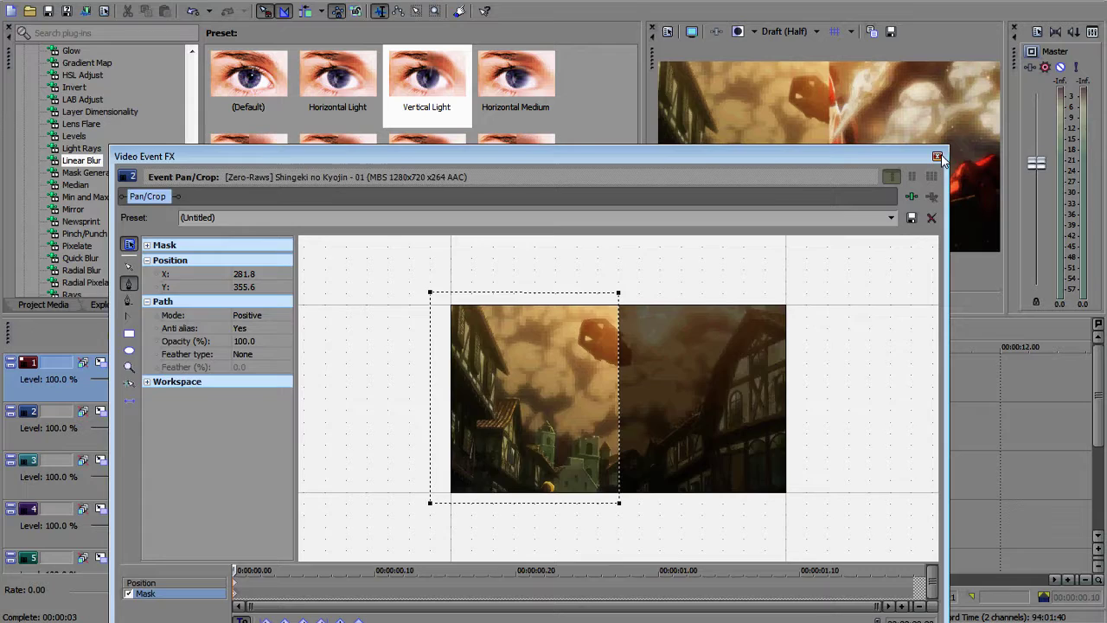
pyautogui.click(937, 157)
# - Copy the masked falling rock clip from track 2 and paste it onto track 1, aligned with the original's start at 00:00:07.21
pyautogui.click(595, 433)
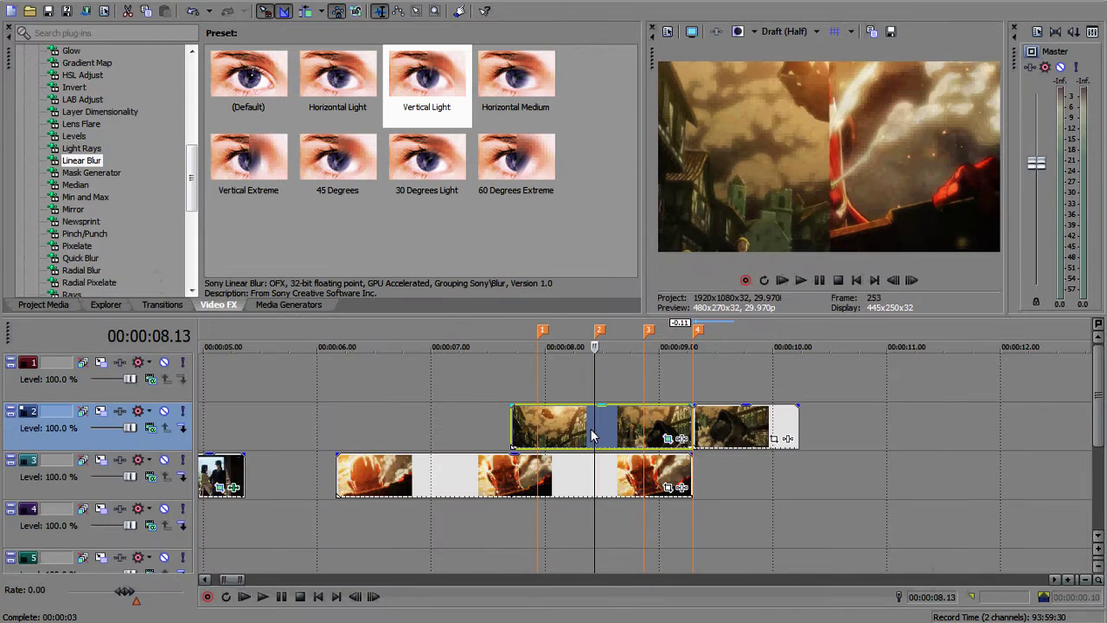
pyautogui.click(511, 385)
pyautogui.hotkey('ctrl', 'v')
pyautogui.click(522, 375)
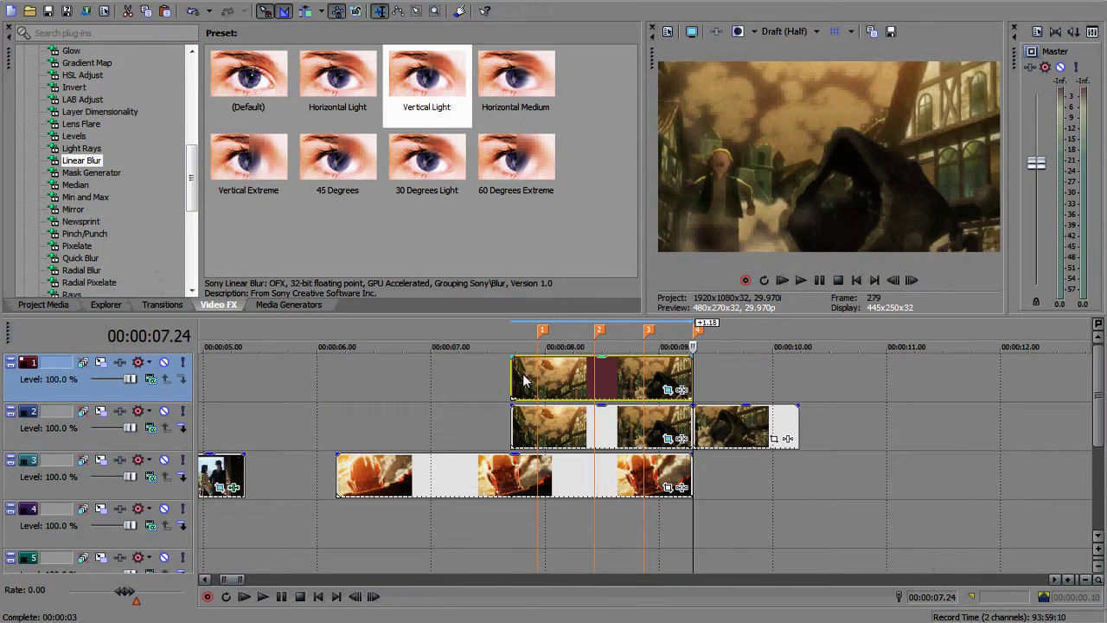
# - Set the mask mode of the track 1 copy to Negative at its first keyframe and close the pan/crop settings
pyautogui.click(668, 389)
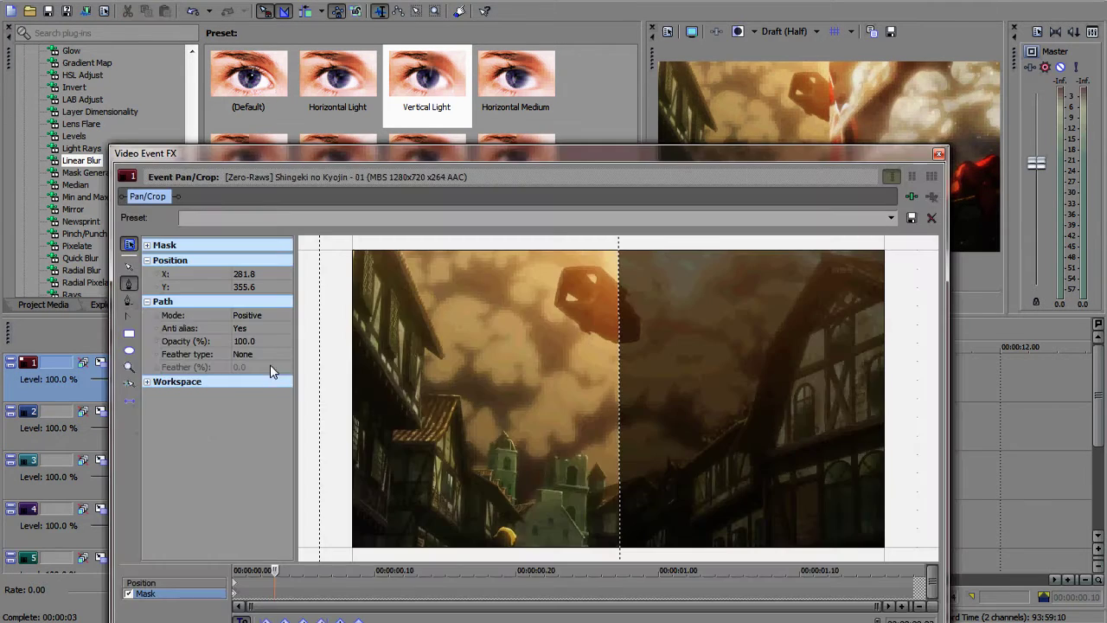
pyautogui.click(236, 599)
pyautogui.click(253, 316)
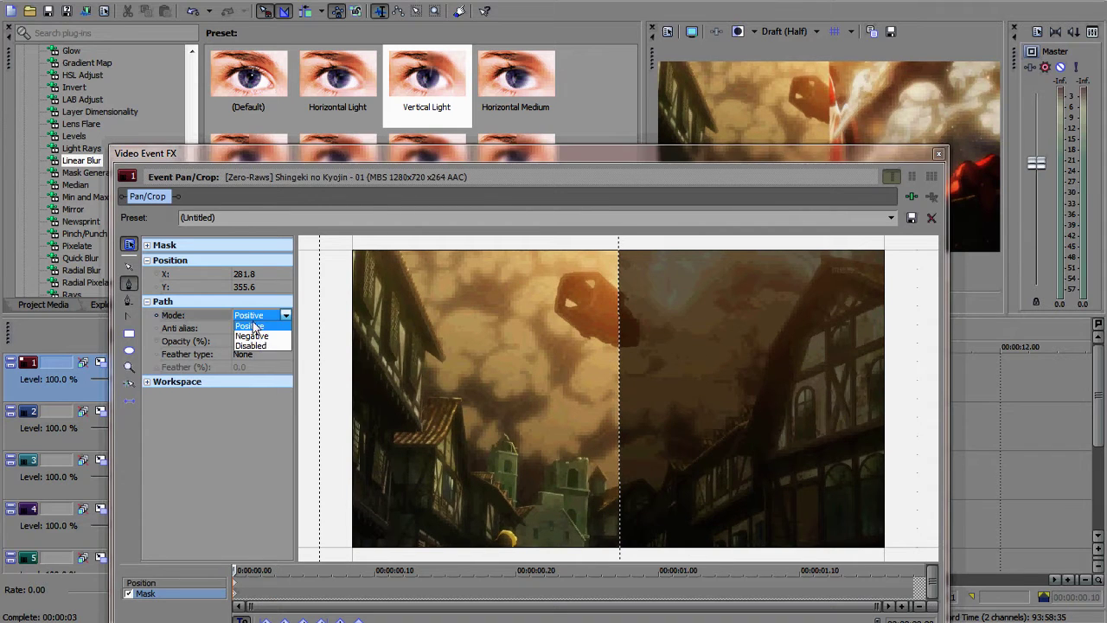
pyautogui.click(259, 336)
pyautogui.moveTo(705, 155); pyautogui.dragTo(713, 106)
pyautogui.click(948, 105)
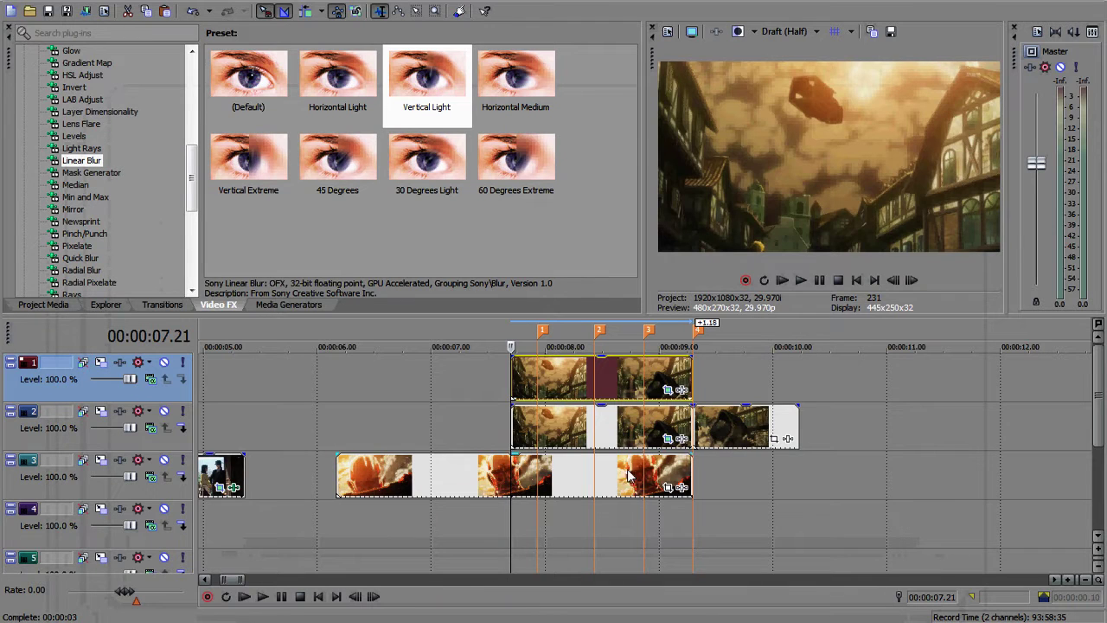
# - Add a position keyframe to the track 2 falling rock clip at 00:00:00.07, moving the frame horizontally to X Center 960
pyautogui.click(520, 437)
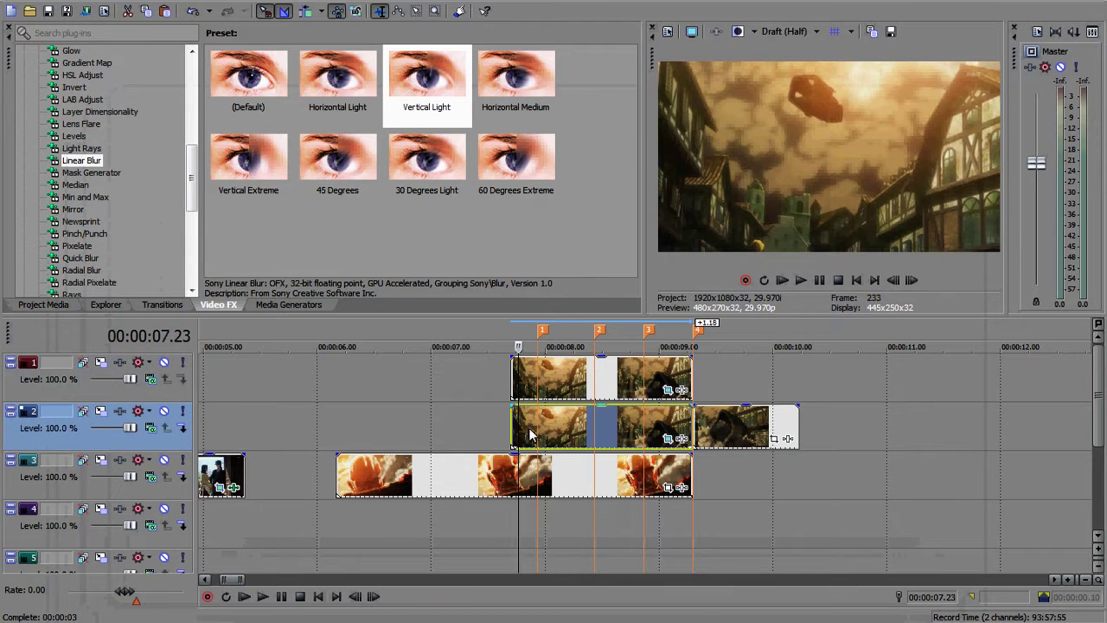
pyautogui.click(668, 438)
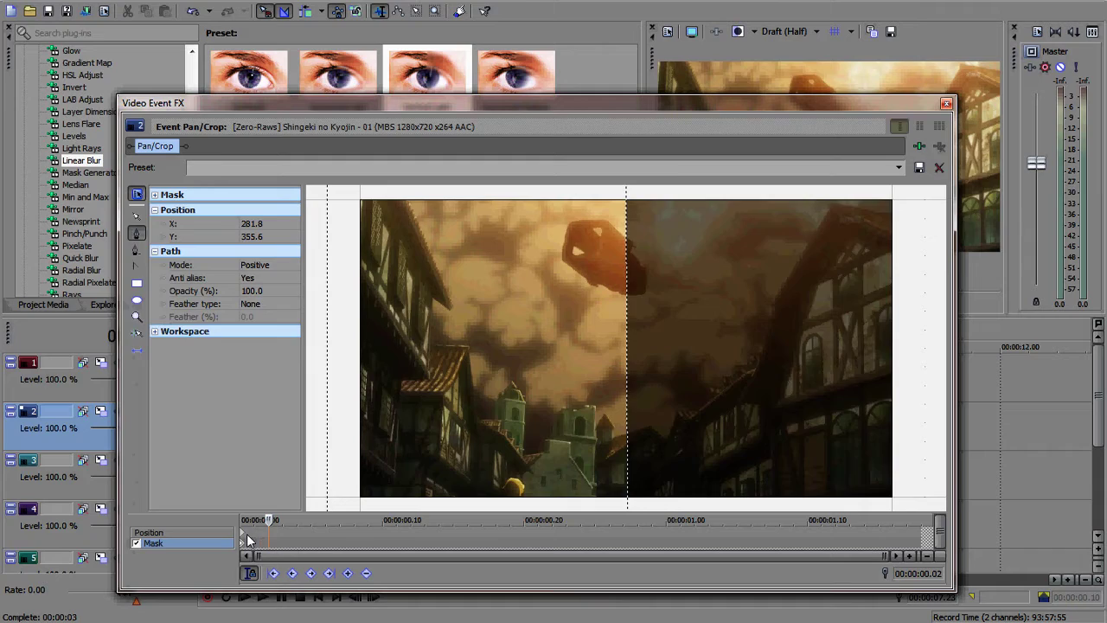
pyautogui.click(246, 533)
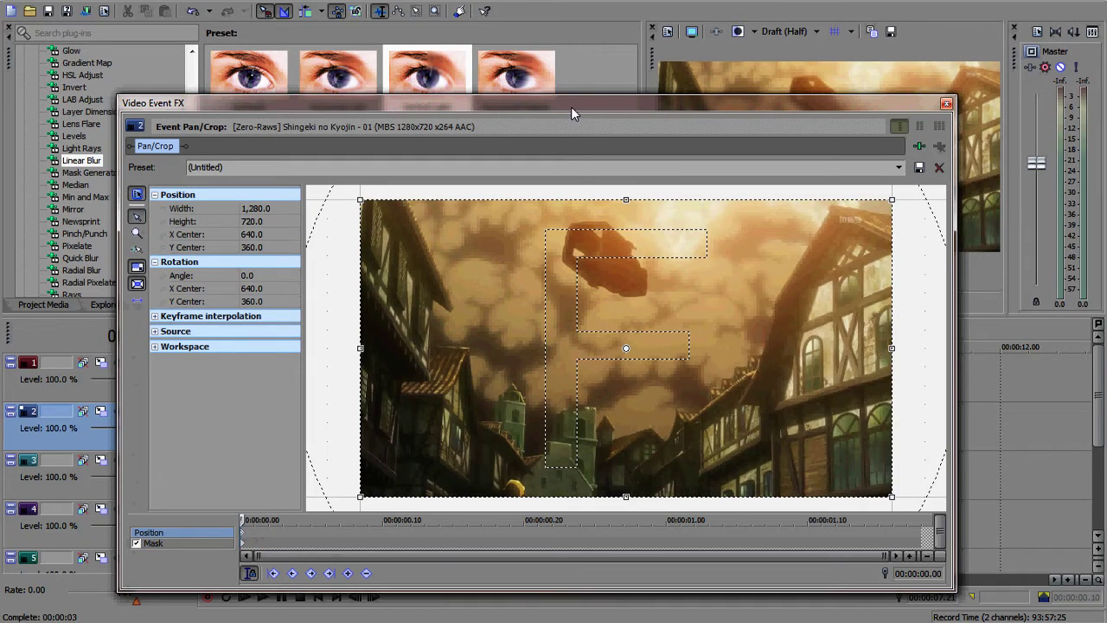
pyautogui.moveTo(571, 106); pyautogui.dragTo(1025, 90)
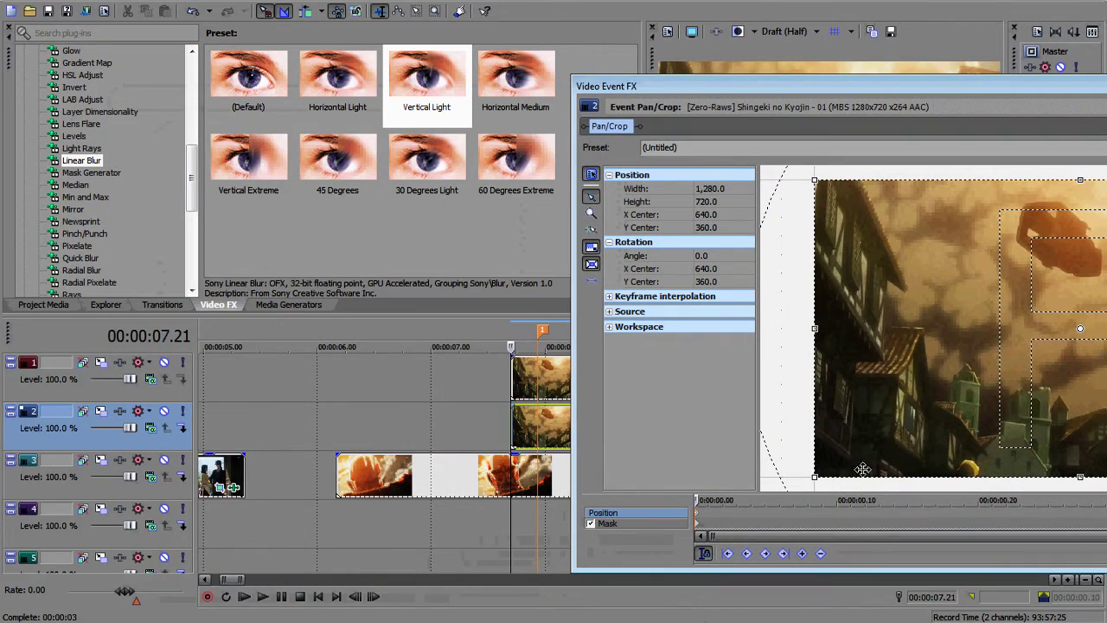
pyautogui.moveTo(699, 503); pyautogui.dragTo(793, 507)
pyautogui.scroll(-3, 850, 408)
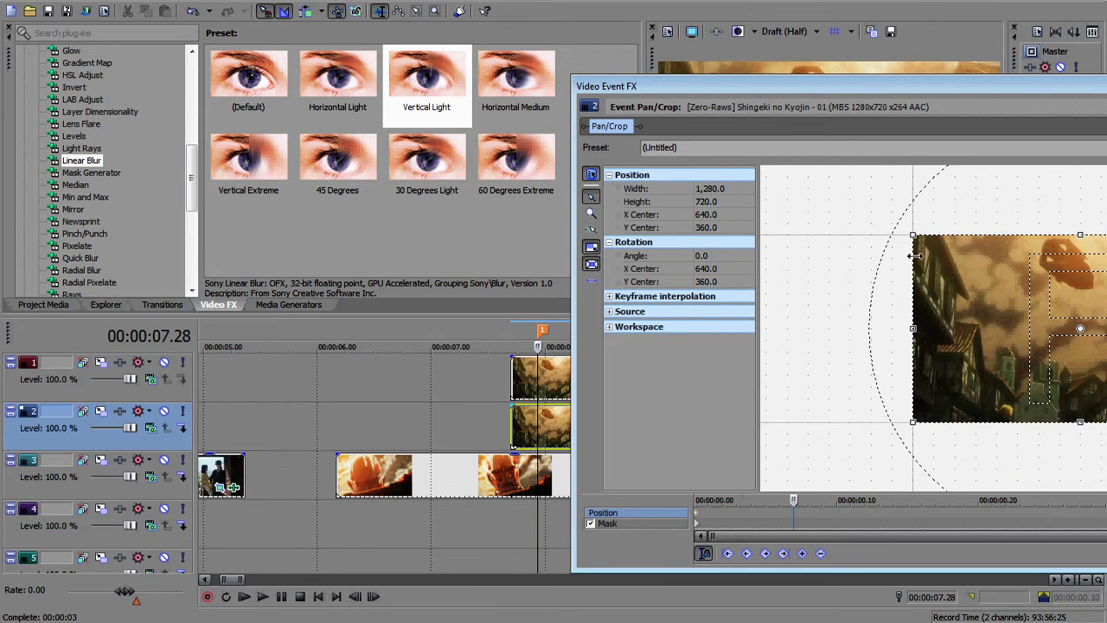
pyautogui.moveTo(895, 94); pyautogui.dragTo(604, 118)
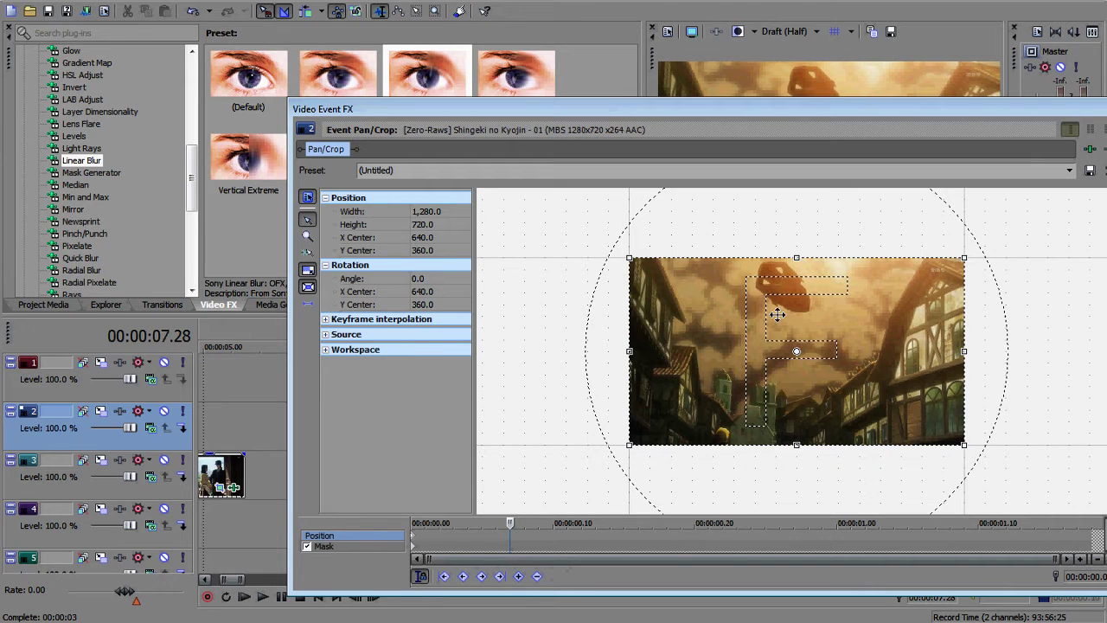
pyautogui.moveTo(796, 351); pyautogui.dragTo(881, 353)
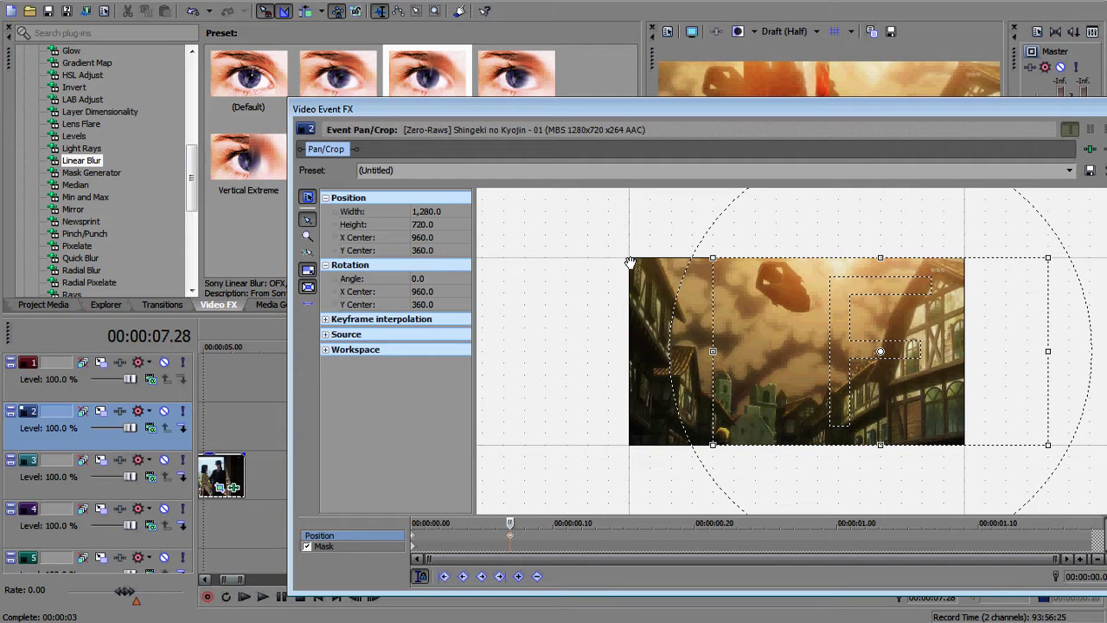
# - Copy the position keyframe at 00:00:00.07 and paste it over the keyframe at the start of the track 2 clip
pyautogui.moveTo(510, 526)
pyautogui.mouseDown()
pyautogui.moveTo(453, 527)
pyautogui.moveTo(509, 527)
pyautogui.mouseUp()
pyautogui.rightClick(511, 539)
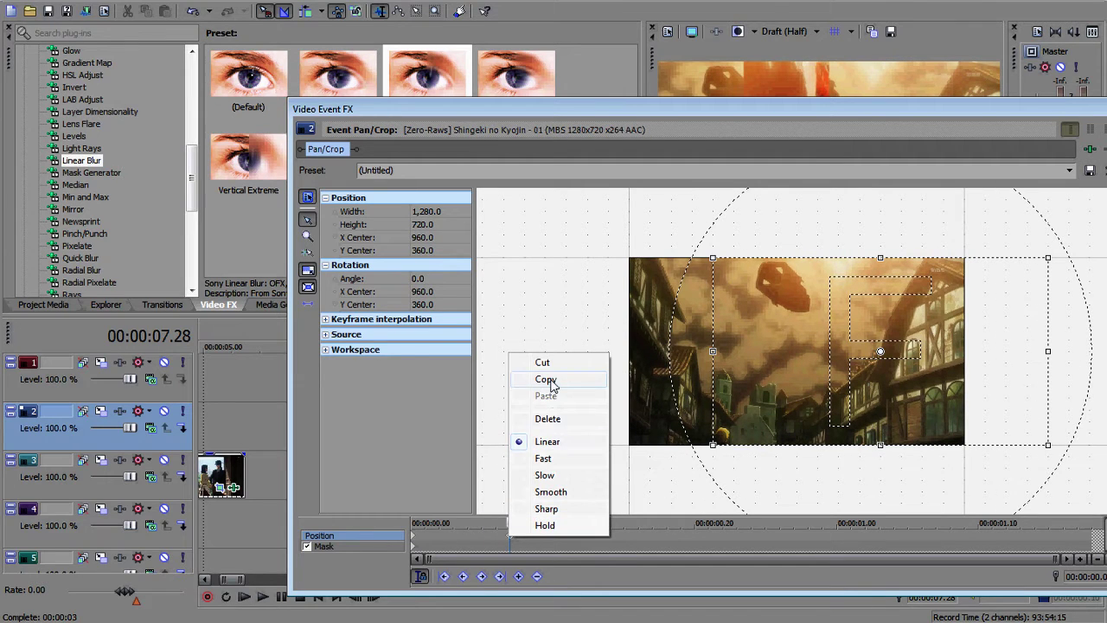
pyautogui.click(546, 378)
pyautogui.rightClick(414, 536)
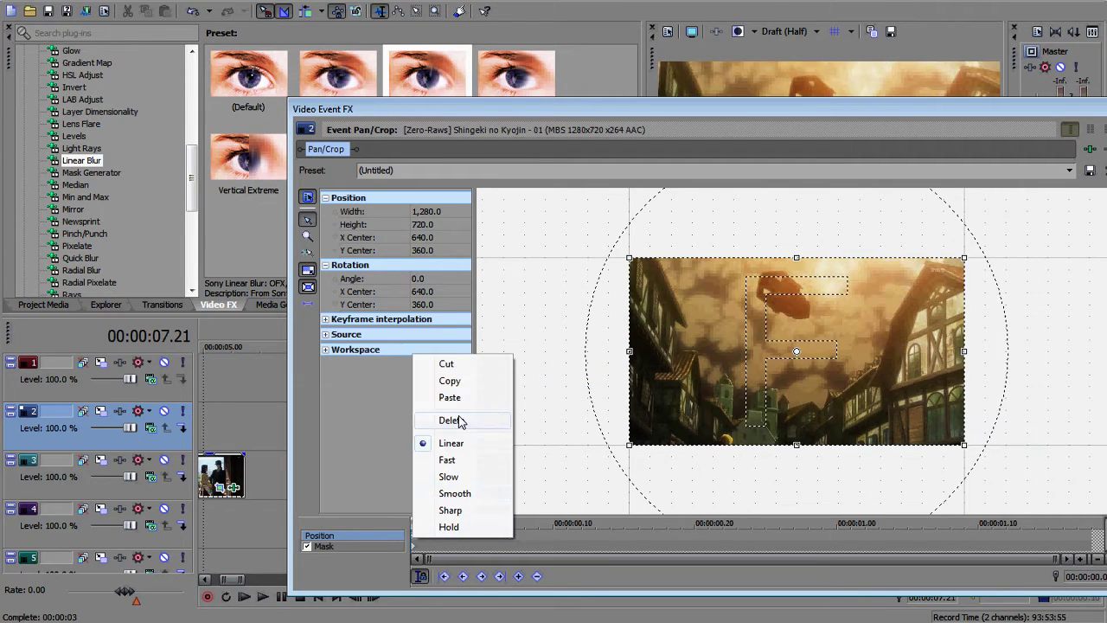
pyautogui.click(468, 398)
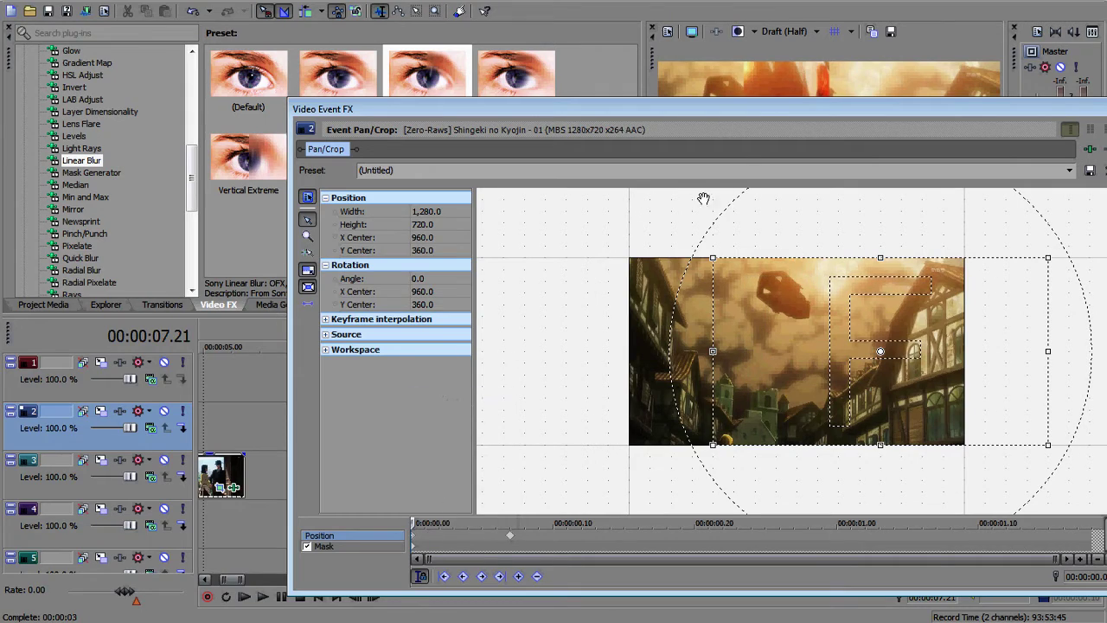
# - Move the track 2 clip's starting frame vertically to Y Center 984.1, then check the slide-in up to marker 1
pyautogui.moveTo(757, 116); pyautogui.dragTo(672, 158)
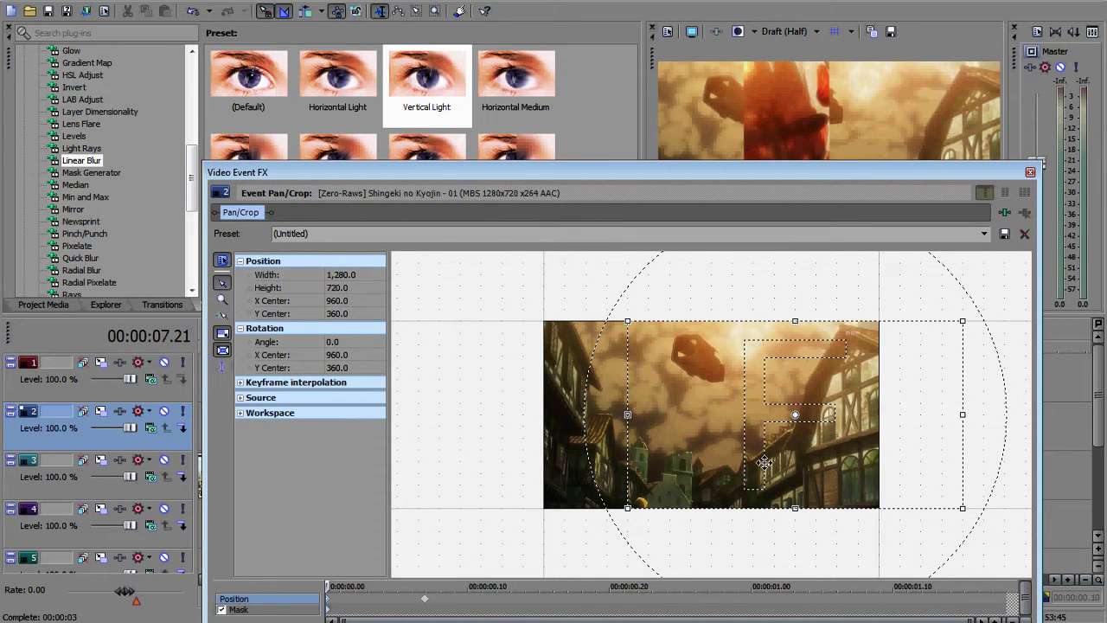
pyautogui.moveTo(775, 443); pyautogui.dragTo(833, 531)
pyautogui.moveTo(815, 176); pyautogui.dragTo(689, 127)
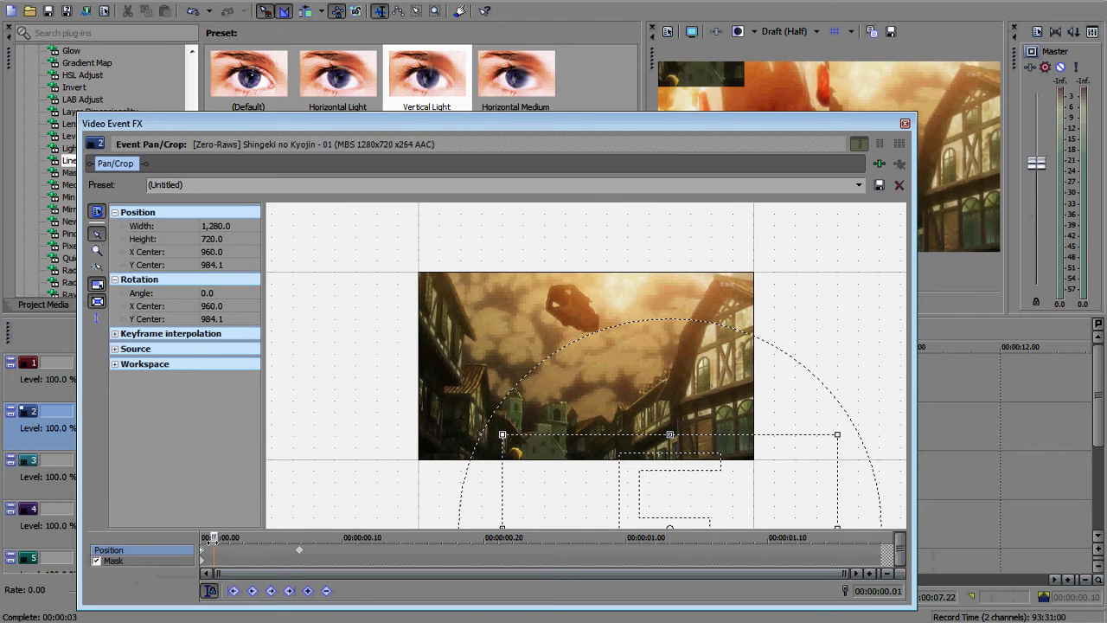
pyautogui.moveTo(201, 538); pyautogui.dragTo(297, 557)
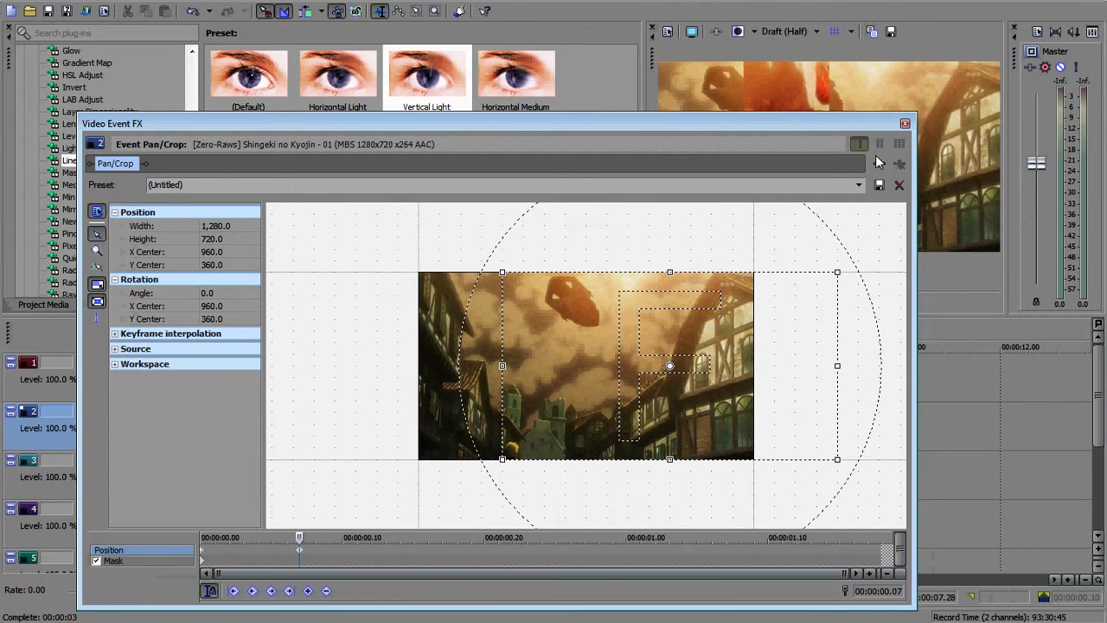
pyautogui.click(905, 123)
pyautogui.click(513, 524)
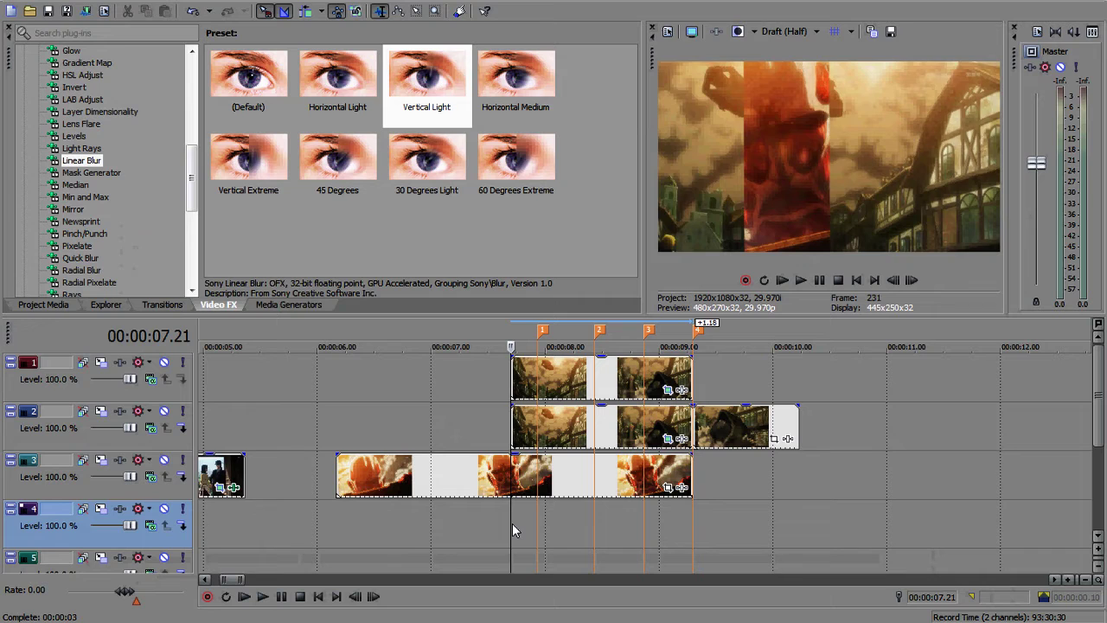
pyautogui.press('space')
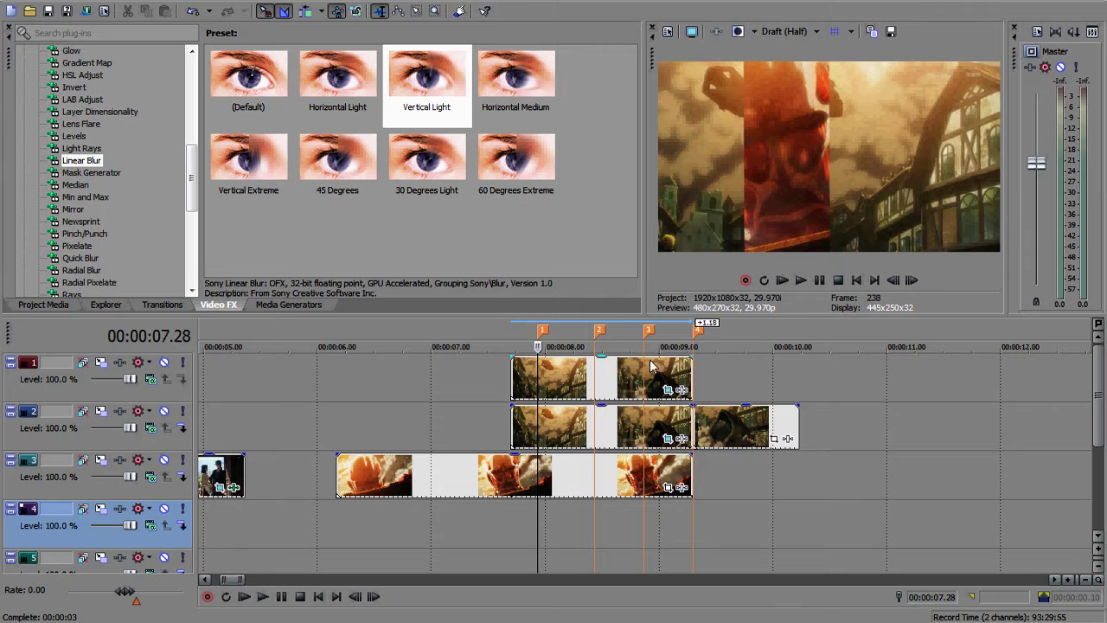
# - Add a position keyframe to the track 1 falling rock clip at 00:00:00.22, moving the frame horizontally to X Center 321.1
pyautogui.click(671, 390)
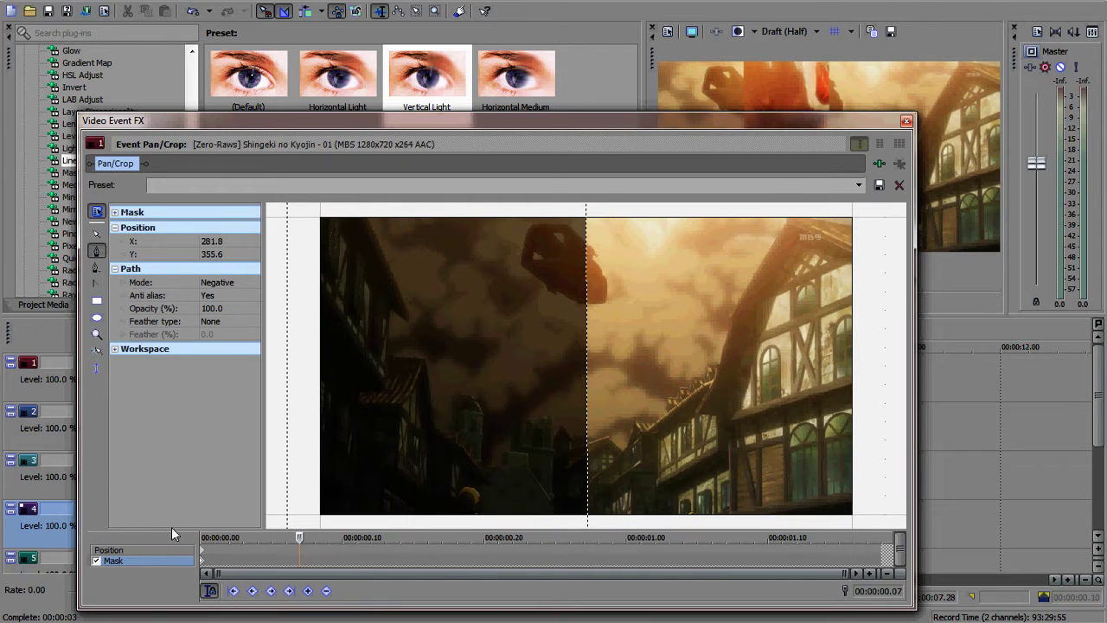
pyautogui.click(97, 367)
pyautogui.click(129, 549)
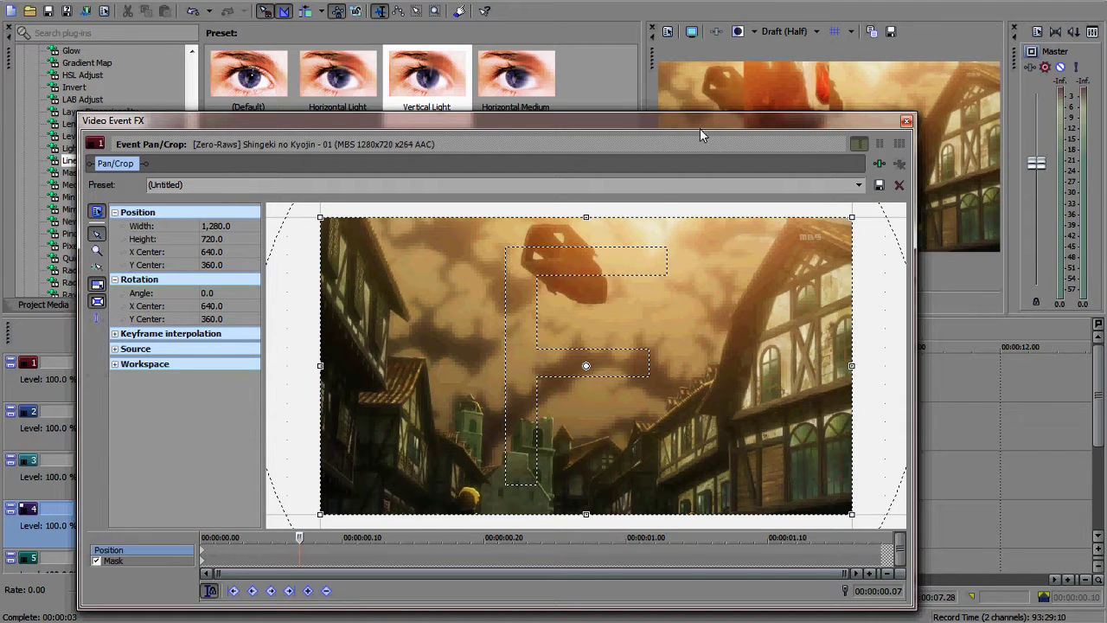
pyautogui.moveTo(701, 119); pyautogui.dragTo(278, 132)
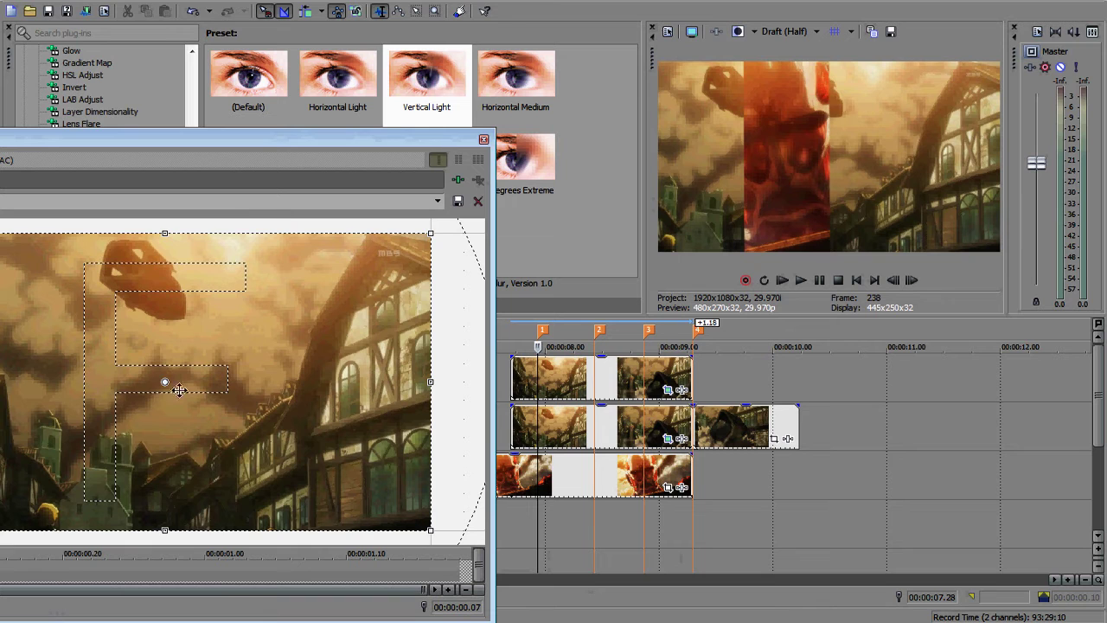
pyautogui.moveTo(205, 152); pyautogui.dragTo(340, 136)
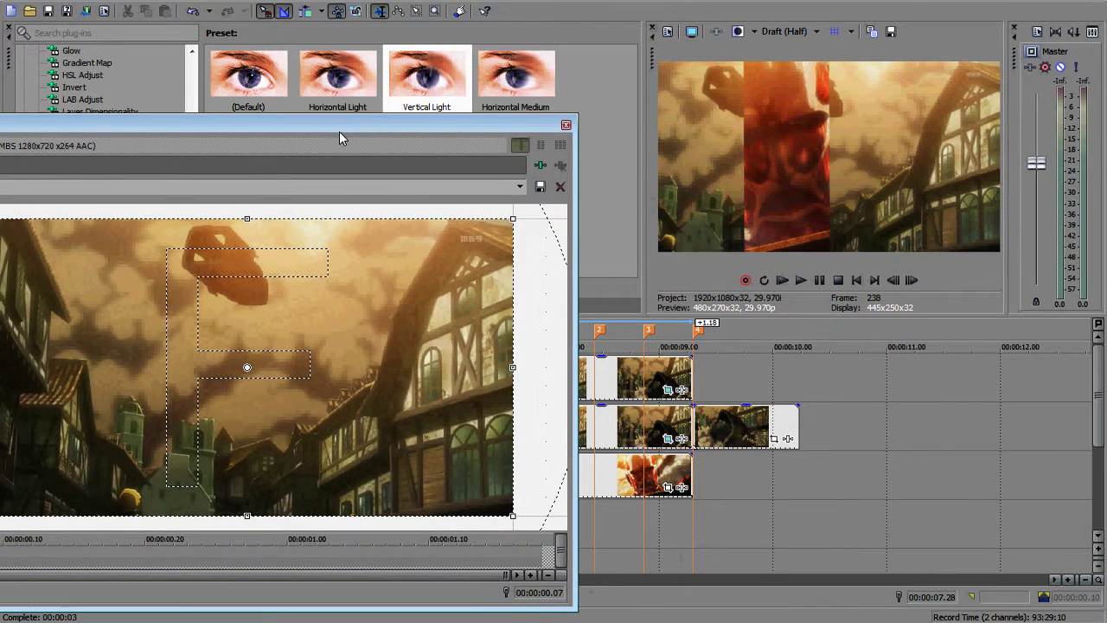
pyautogui.click(45, 550)
pyautogui.moveTo(49, 553); pyautogui.dragTo(173, 539)
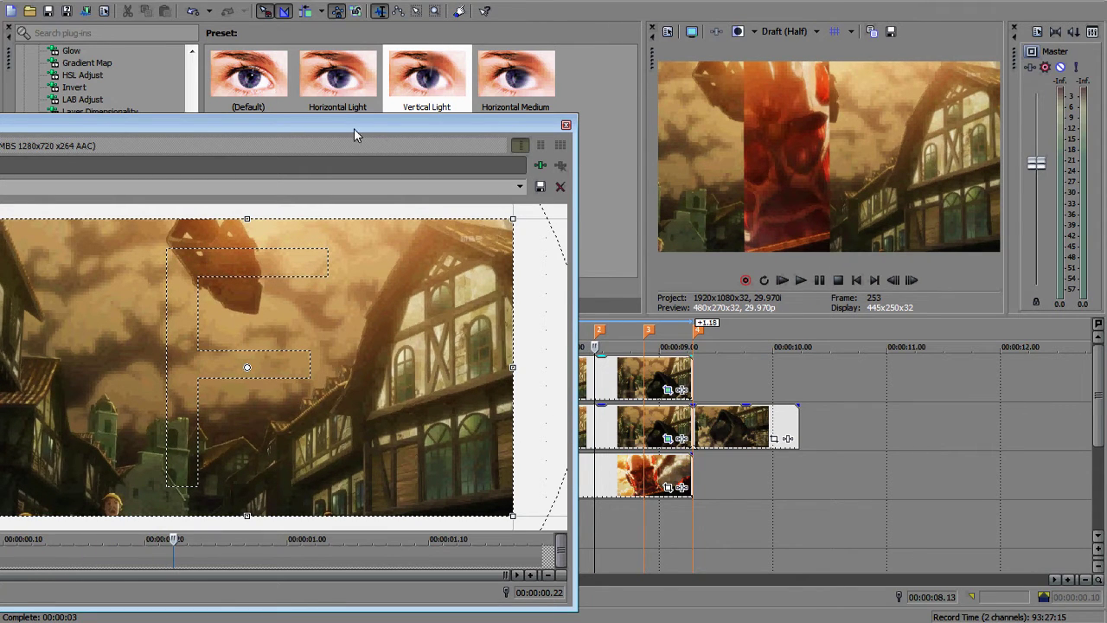
pyautogui.moveTo(354, 128); pyautogui.dragTo(749, 150)
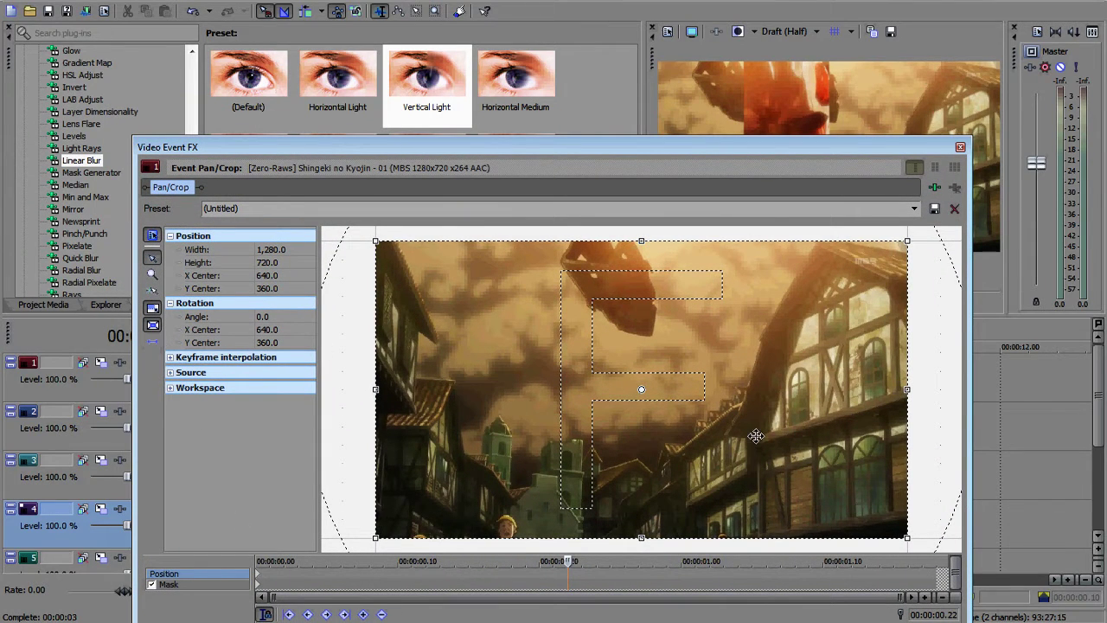
pyautogui.moveTo(755, 437); pyautogui.dragTo(625, 441)
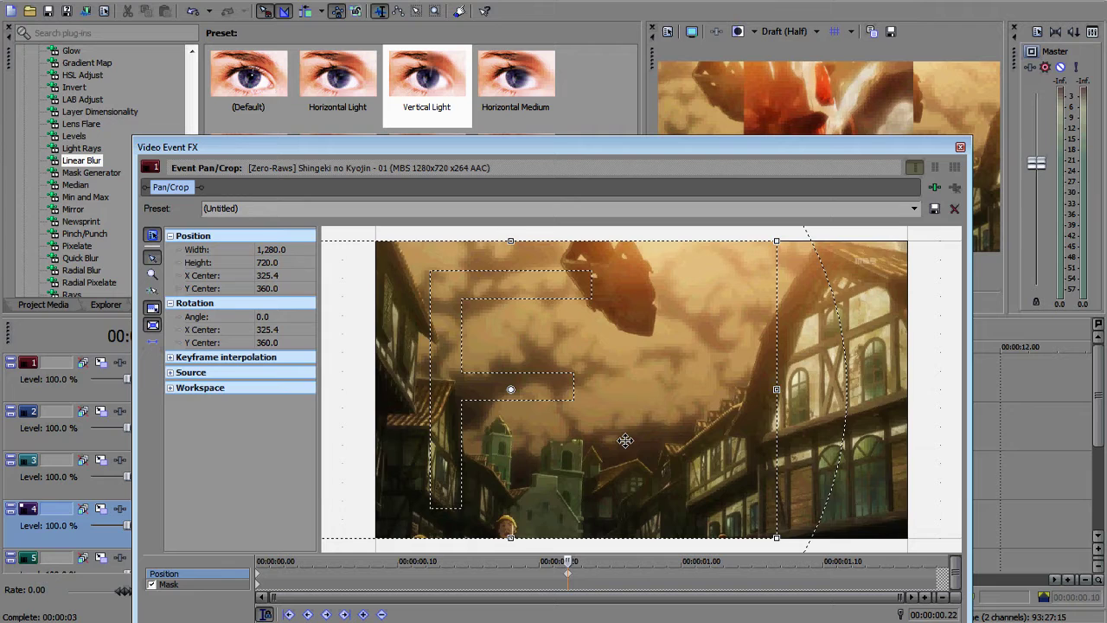
pyautogui.scroll(-1, 626, 442)
pyautogui.scroll(-1, 687, 422)
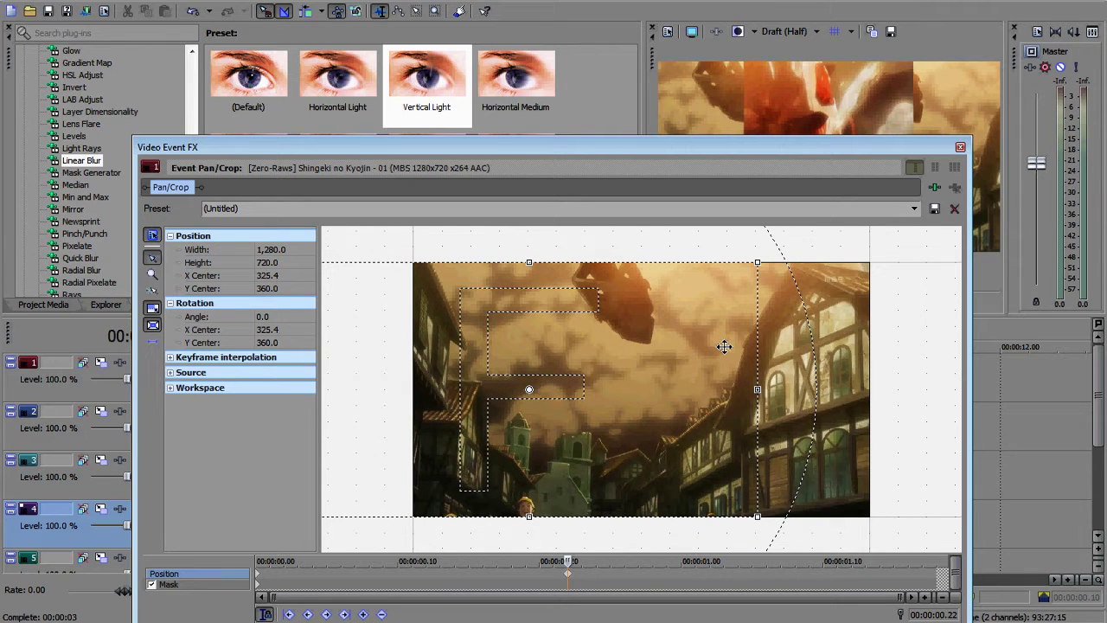
pyautogui.moveTo(724, 346); pyautogui.dragTo(722, 368)
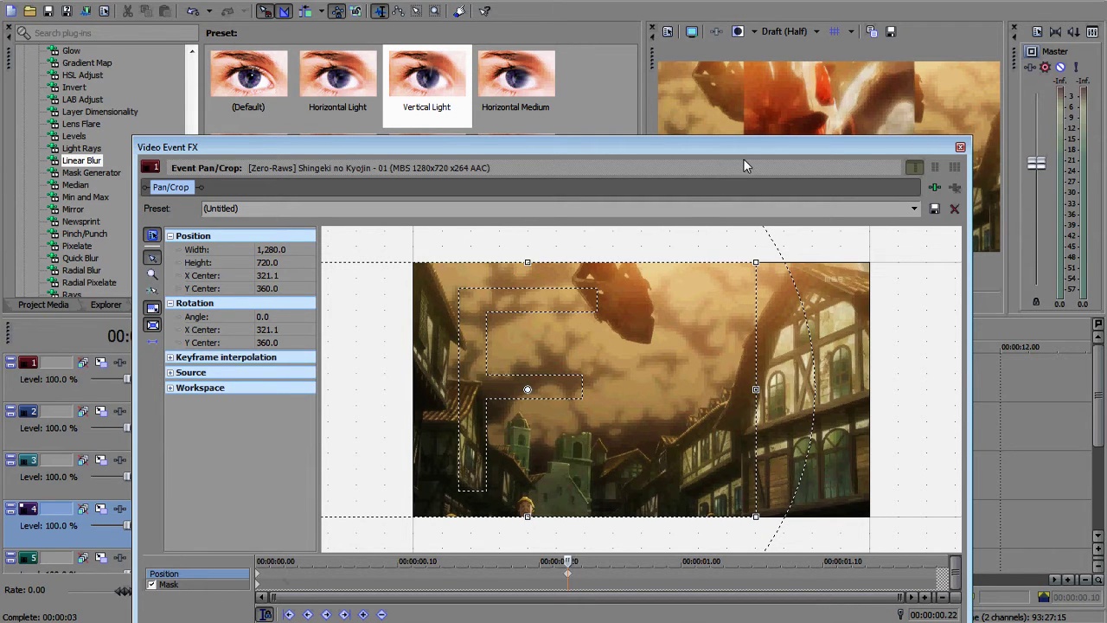
# - Check the track 1 falling rock clip frame by frame from its start to marker 2
pyautogui.moveTo(744, 158); pyautogui.dragTo(754, 538)
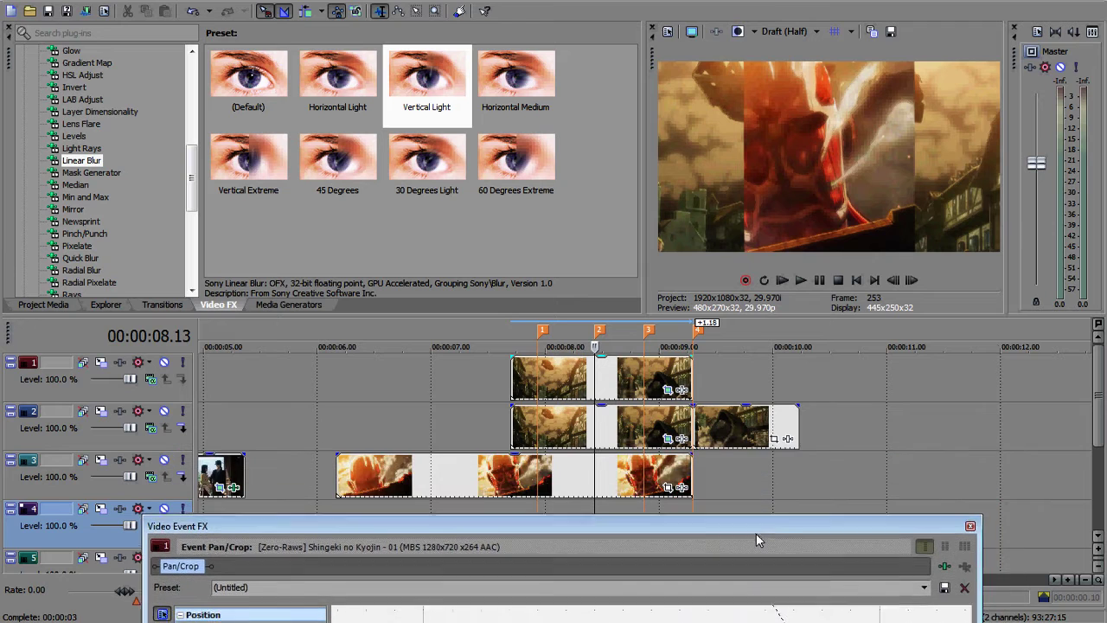
pyautogui.click(512, 383)
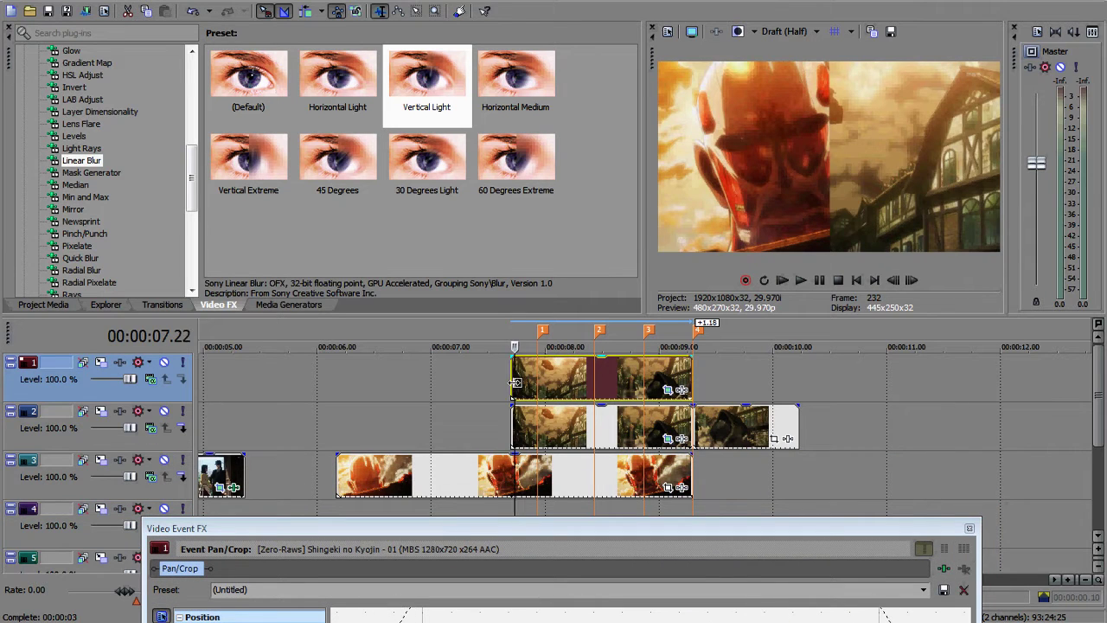
pyautogui.press('Right')
pyautogui.press('Right')
pyautogui.press('Right')
pyautogui.press('Right')
pyautogui.press('Right')
pyautogui.press('Right')
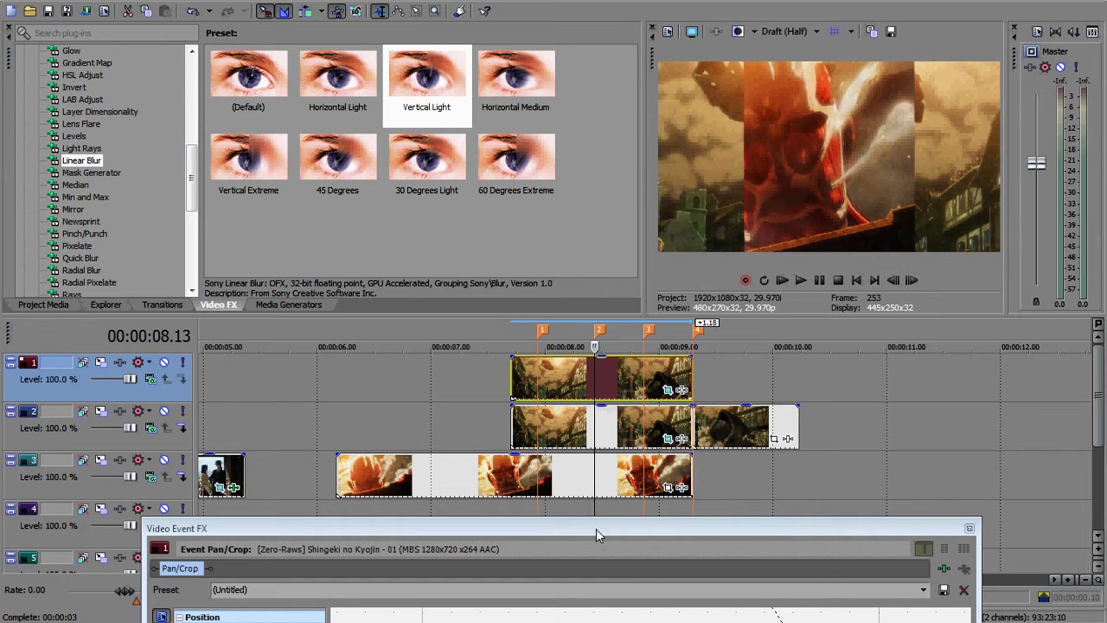
# - Move the track 1 clip's starting position keyframe to 00:00:00.15, a few frames before marker 2
pyautogui.moveTo(597, 528); pyautogui.dragTo(612, 422)
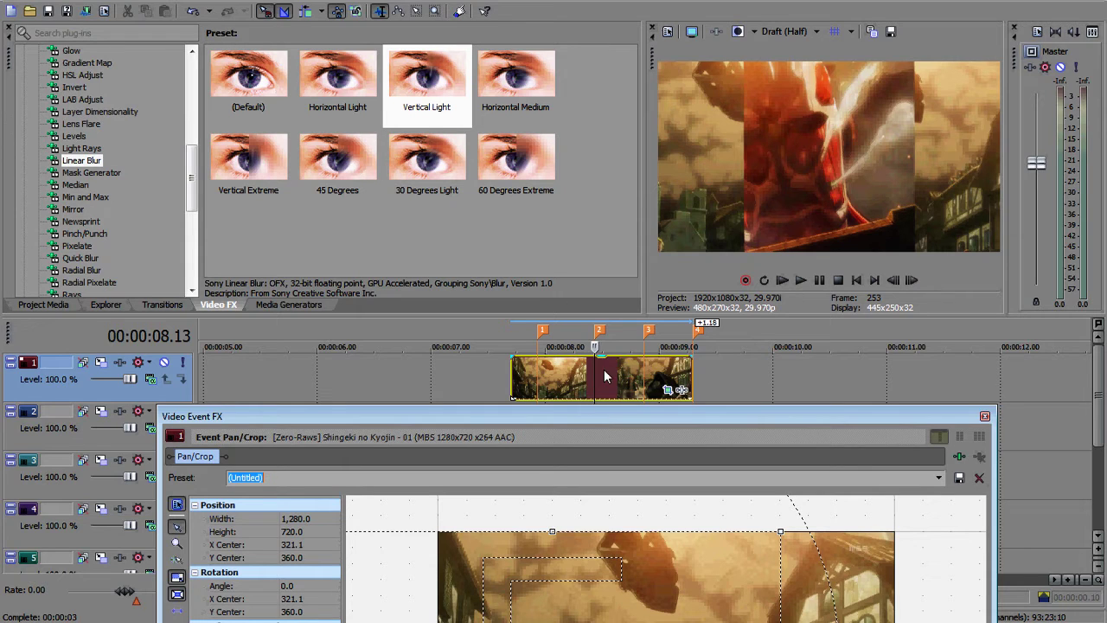
pyautogui.click(600, 375)
pyautogui.press('Left')
pyautogui.press('Left')
pyautogui.press('Left')
pyautogui.press('Left')
pyautogui.press('Left')
pyautogui.press('Left')
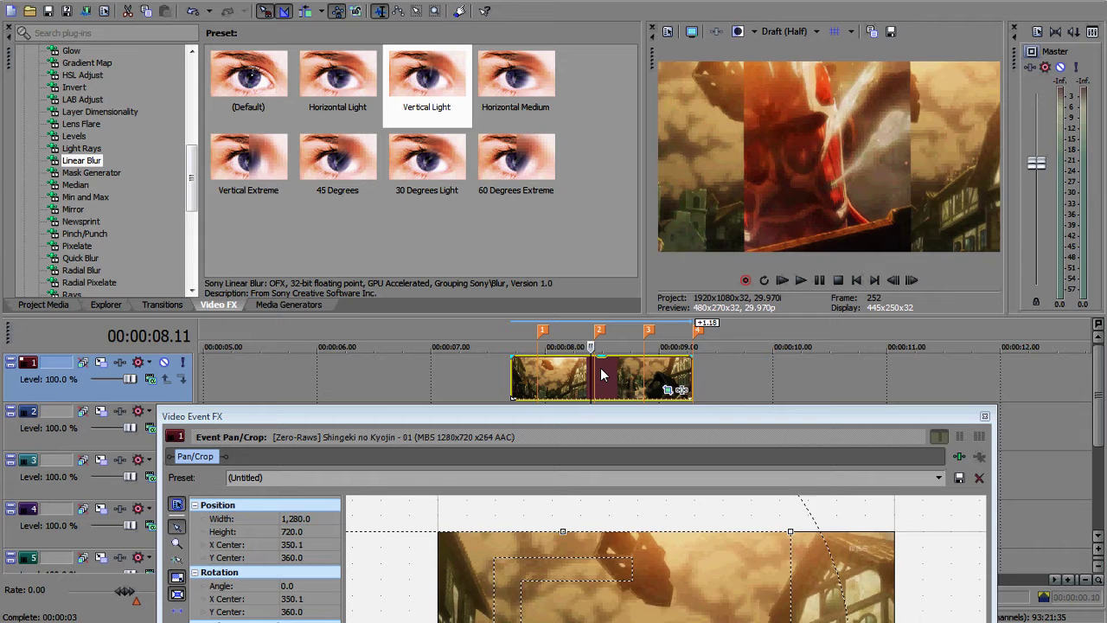
pyautogui.press('Left')
pyautogui.press('Left')
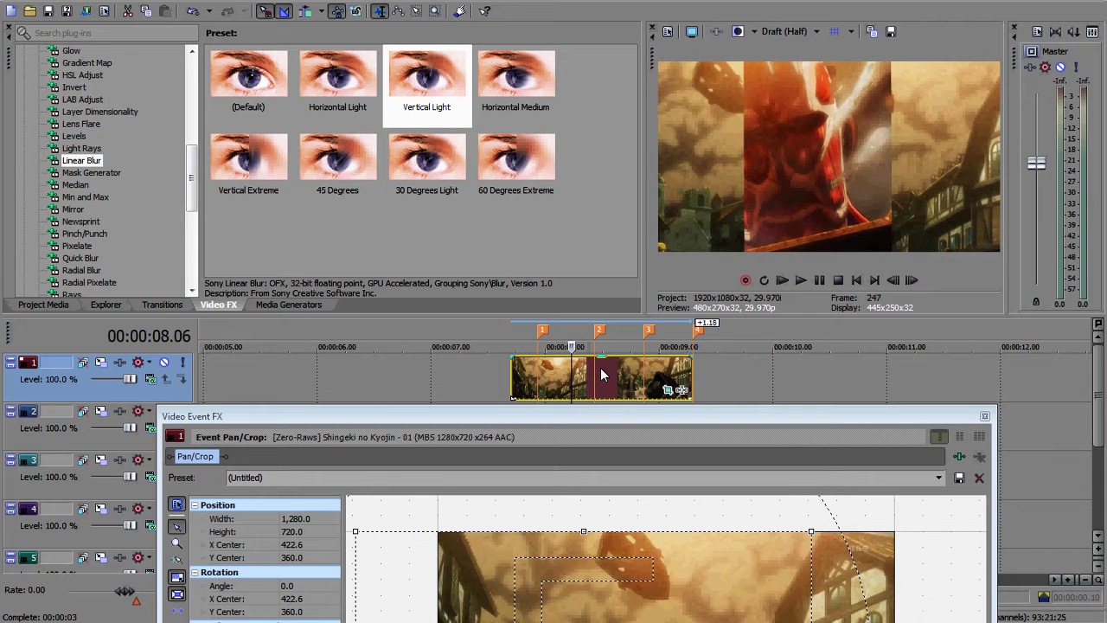
pyautogui.moveTo(615, 416); pyautogui.dragTo(604, 146)
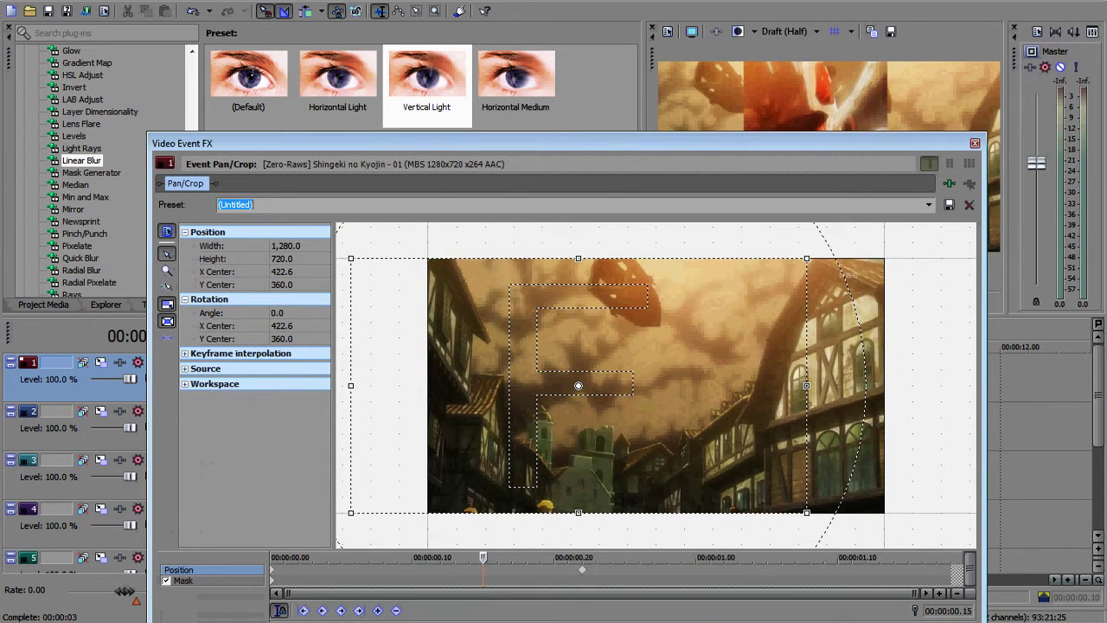
pyautogui.moveTo(273, 570); pyautogui.dragTo(483, 571)
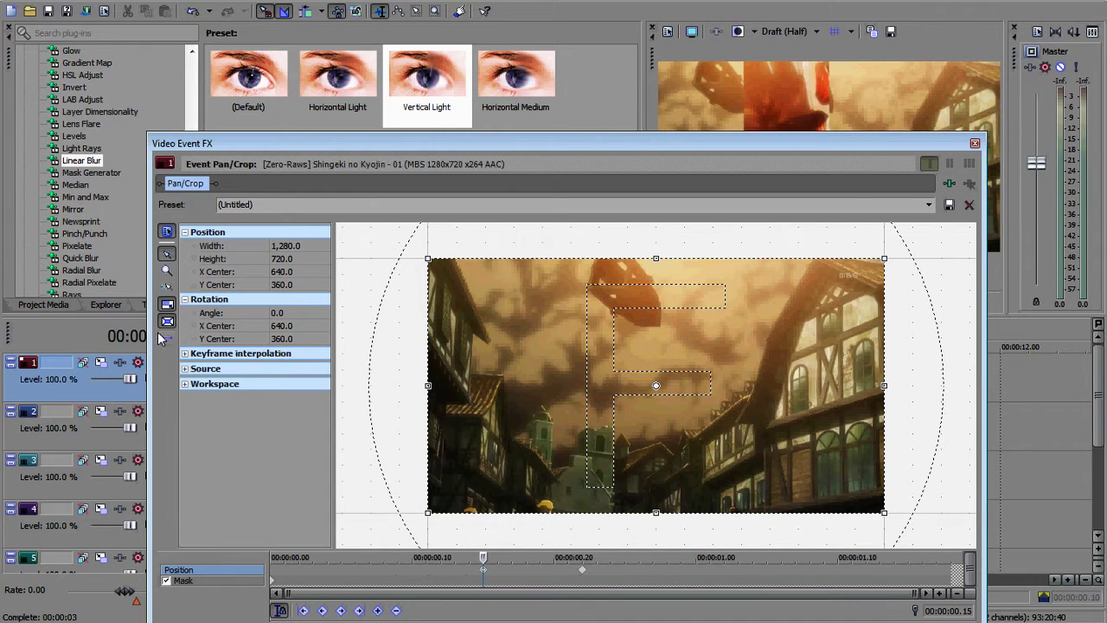
# - Paste a copy of track 1's 00:00:00.22 position keyframe over the one at 00:00:00.15 and move that frame vertically to Y Center -365.2
pyautogui.moveTo(804, 320); pyautogui.dragTo(793, 200)
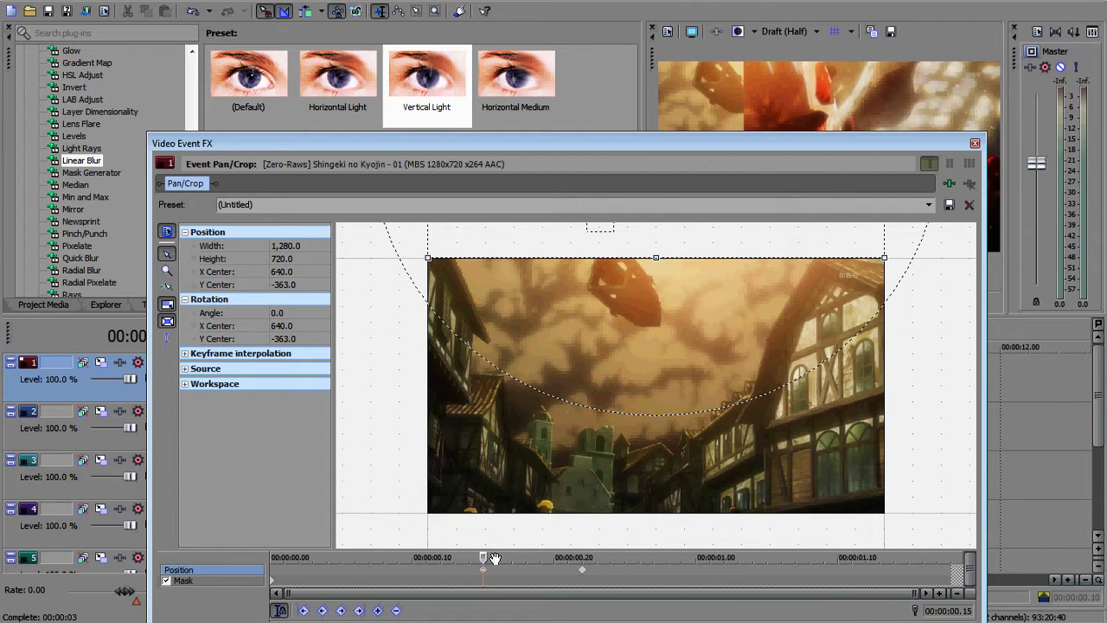
pyautogui.moveTo(495, 559); pyautogui.dragTo(541, 551)
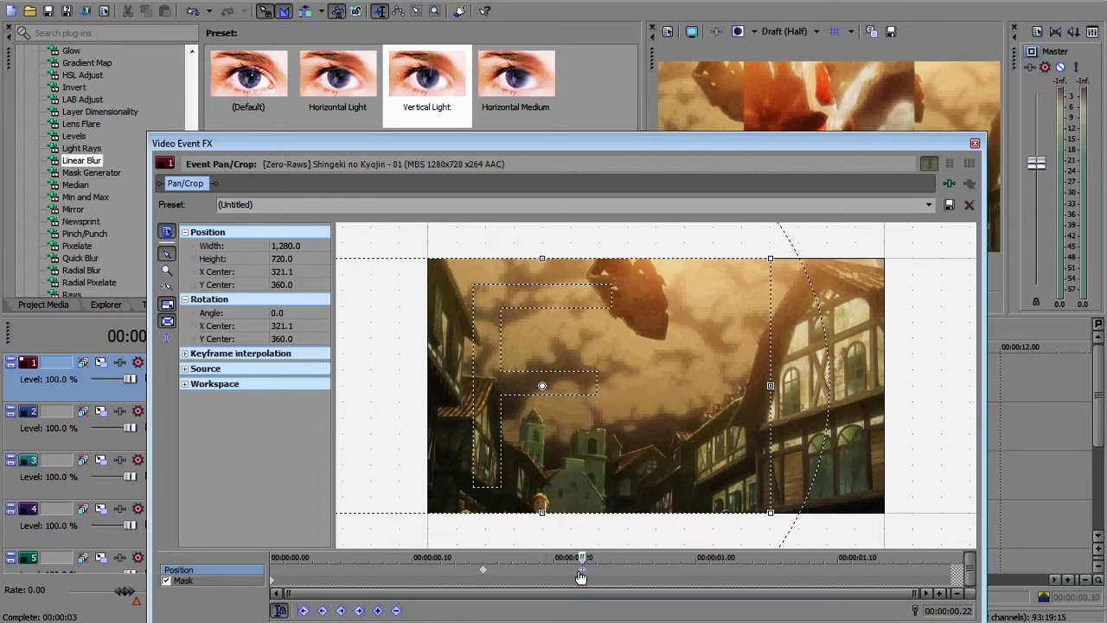
pyautogui.rightClick(582, 575)
pyautogui.click(616, 419)
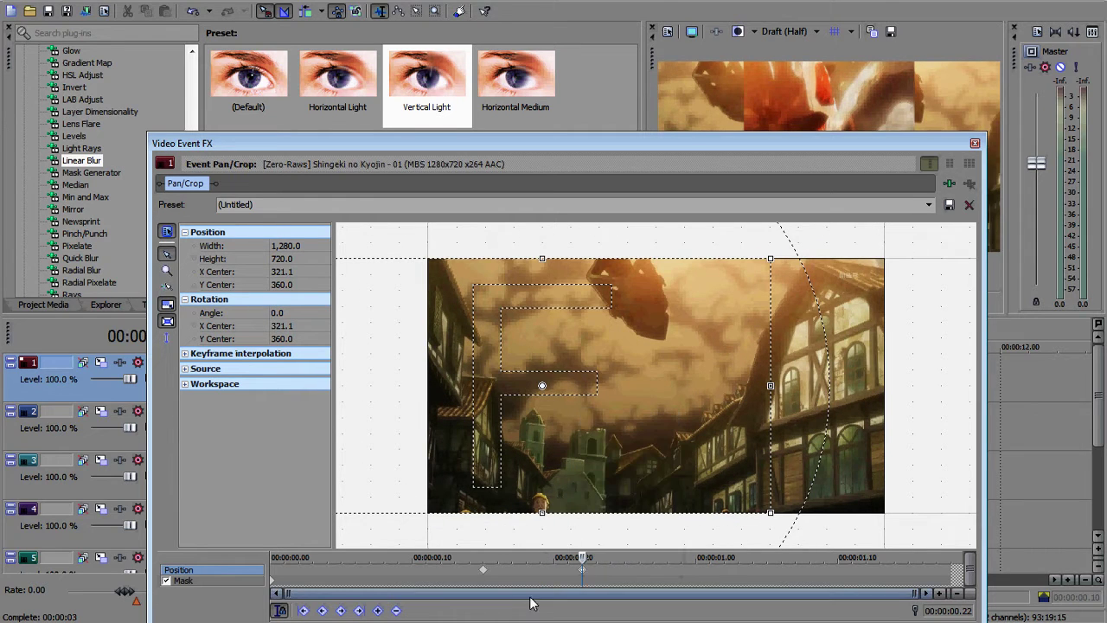
pyautogui.rightClick(484, 573)
pyautogui.click(525, 435)
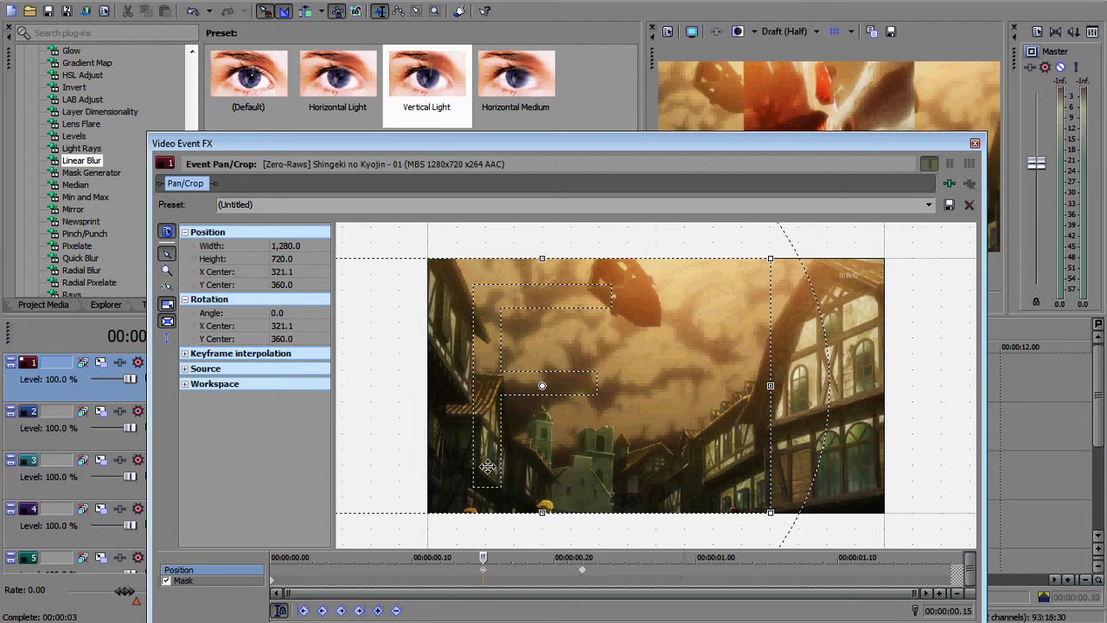
pyautogui.moveTo(584, 445); pyautogui.dragTo(607, 229)
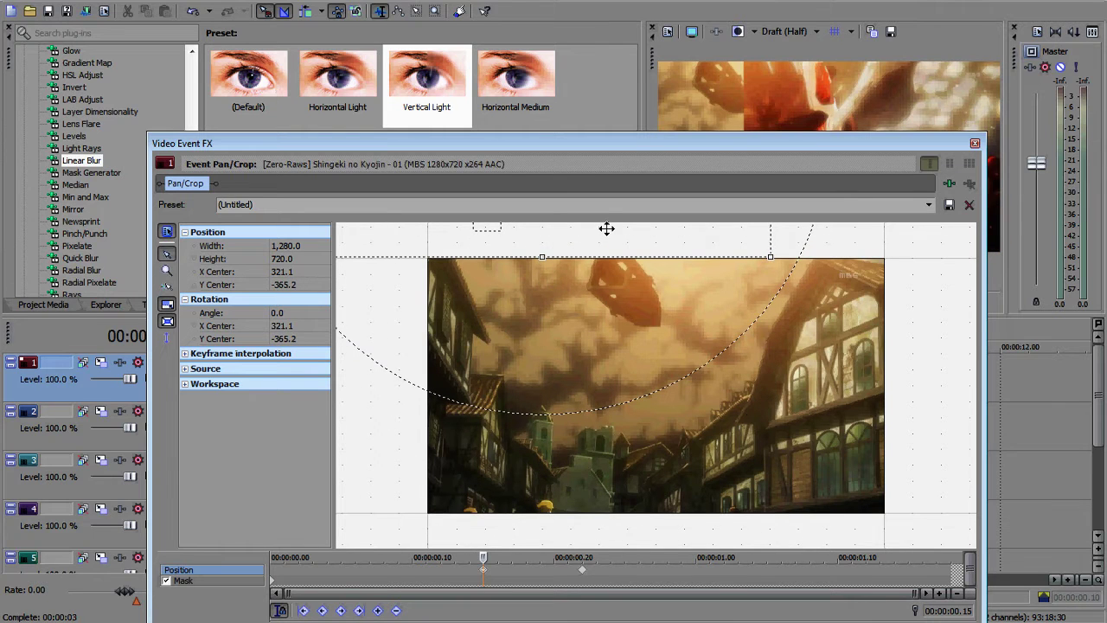
pyautogui.click(977, 143)
# - Step through the timeline frame by frame from the start of the rock clips to marker 3 to check both slide-ins
pyautogui.click(509, 528)
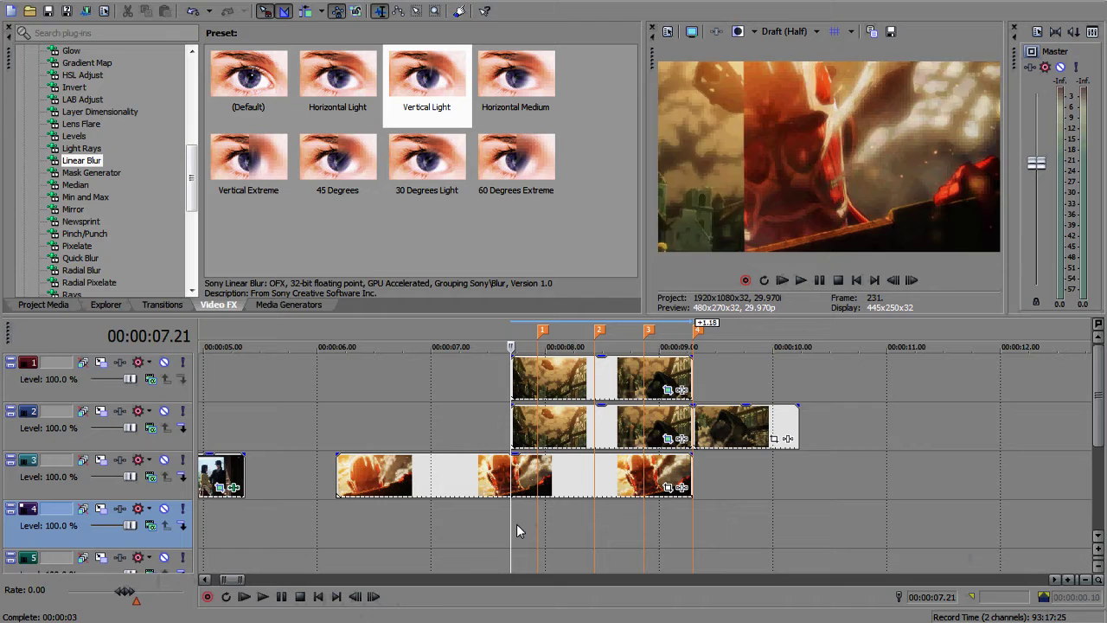
pyautogui.press('Right')
pyautogui.press('Right')
pyautogui.press('Right')
pyautogui.press('Right')
pyautogui.press('Right')
pyautogui.press('Right')
pyautogui.press('Right')
pyautogui.press('Right')
pyautogui.press('Right')
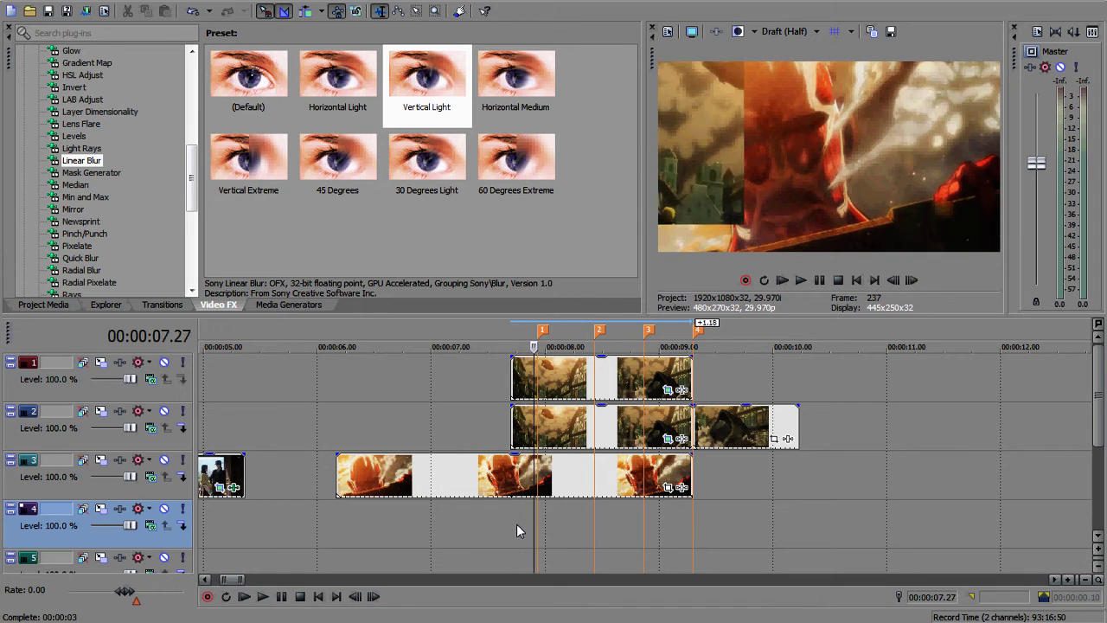
pyautogui.press('Right')
pyautogui.press('Right')
pyautogui.press('Right')
pyautogui.press('Right')
pyautogui.press('Right')
pyautogui.press('Right')
pyautogui.press('Right')
pyautogui.press('Right')
pyautogui.press('Right')
pyautogui.press('Right')
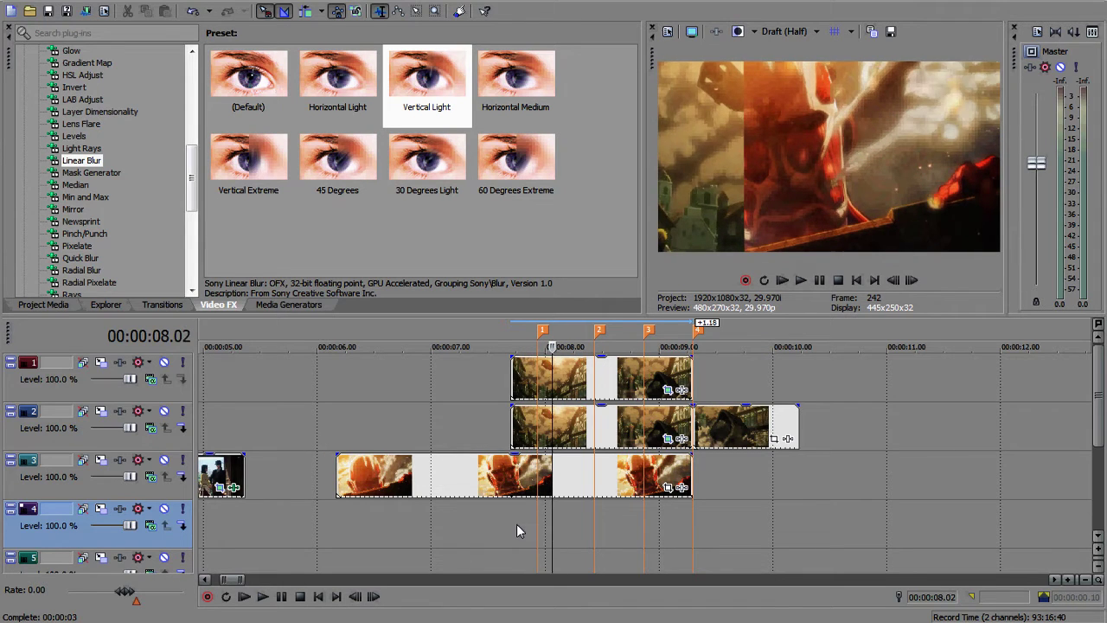
pyautogui.press('Right')
pyautogui.press('Right')
pyautogui.press('Right')
pyautogui.press('Right')
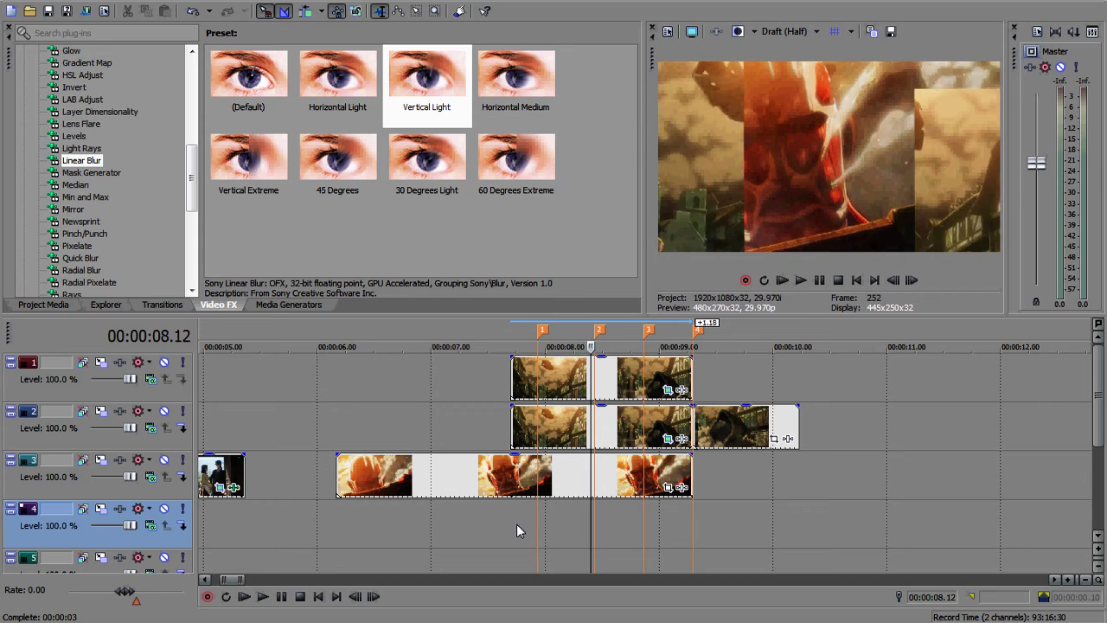
pyautogui.press('Right')
pyautogui.press('Right')
pyautogui.press('Right')
pyautogui.press('Right')
pyautogui.press('Right')
pyautogui.press('Right')
pyautogui.press('Right')
pyautogui.press('Right')
pyautogui.press('Right')
pyautogui.press('Right')
pyautogui.press('Right')
pyautogui.press('Right')
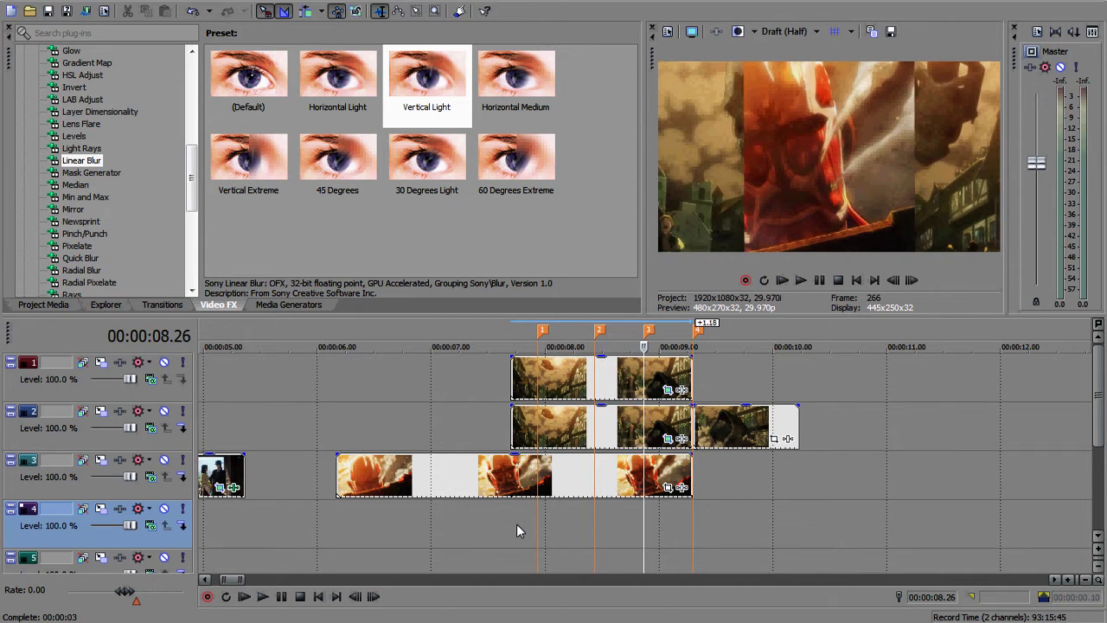
# - Add a position keyframe to the track 1 clip at 00:00:01.05, moving the frame horizontally to X Center 561.0
pyautogui.click(670, 390)
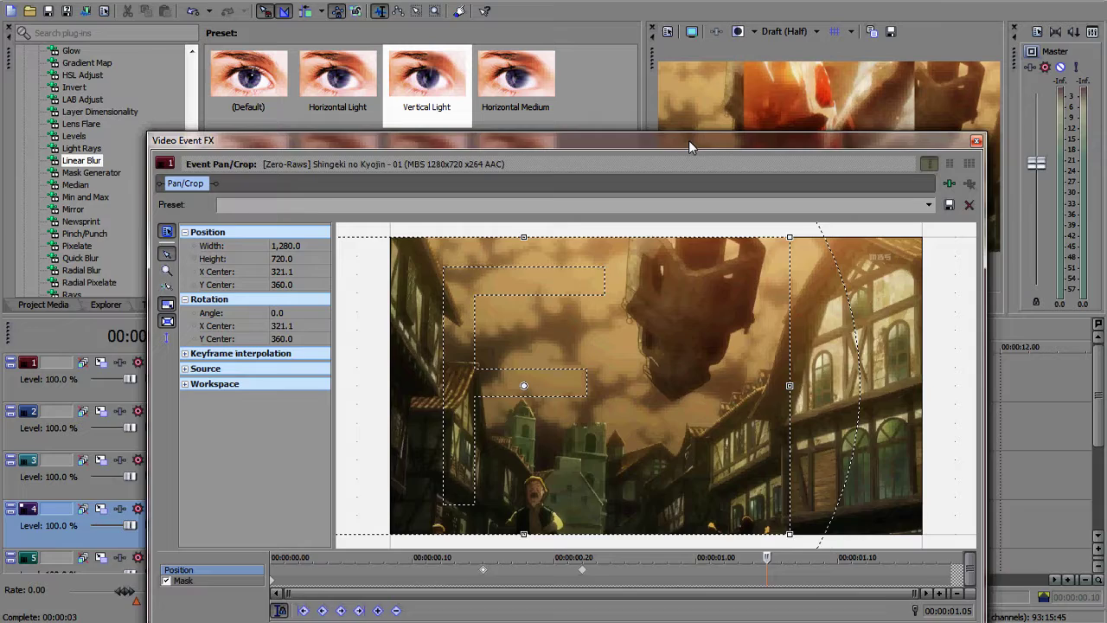
pyautogui.moveTo(689, 140); pyautogui.dragTo(631, 140)
pyautogui.scroll(-3, 641, 337)
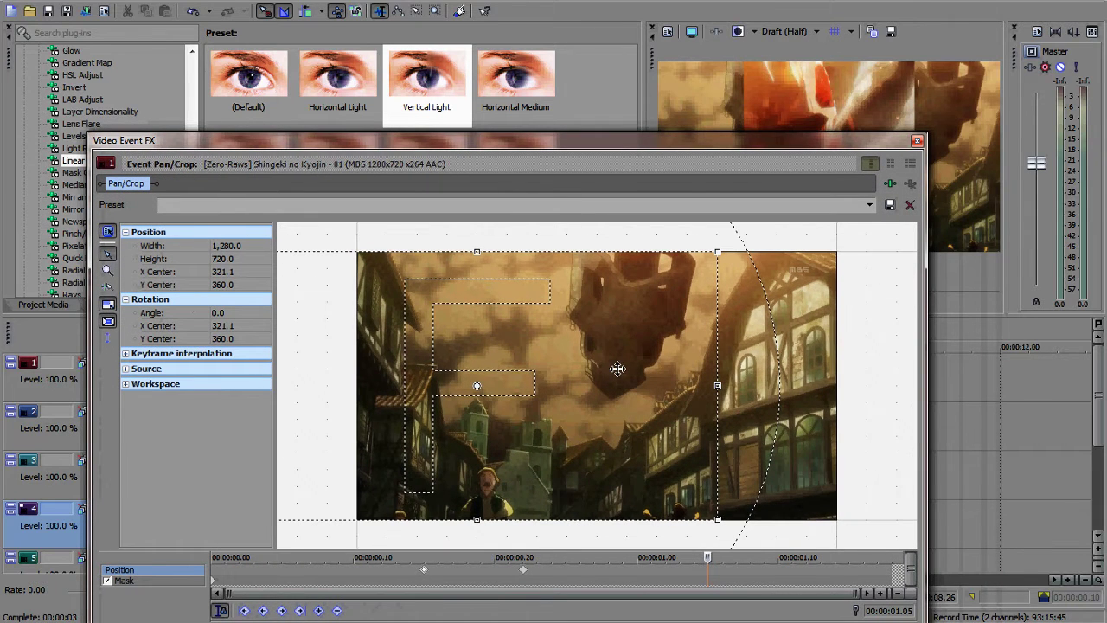
pyautogui.click(109, 339)
pyautogui.moveTo(578, 403); pyautogui.dragTo(666, 423)
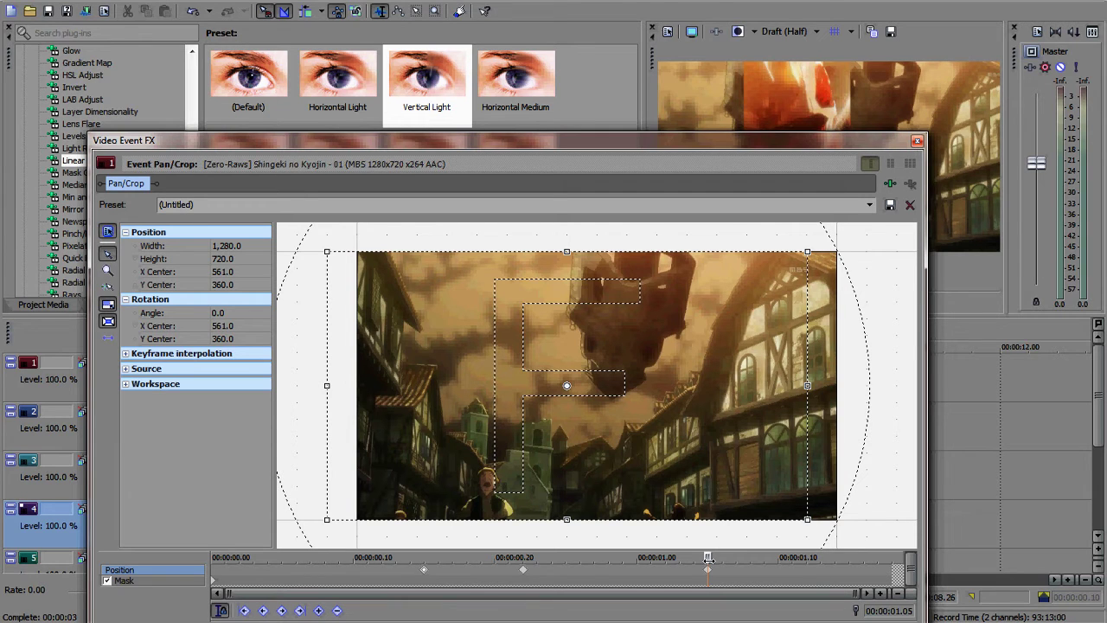
# - Copy track 1's position keyframe at 00:00:00.22 and paste it at 00:00:00.28, then play the movement up to marker 3
pyautogui.moveTo(707, 560); pyautogui.dragTo(608, 559)
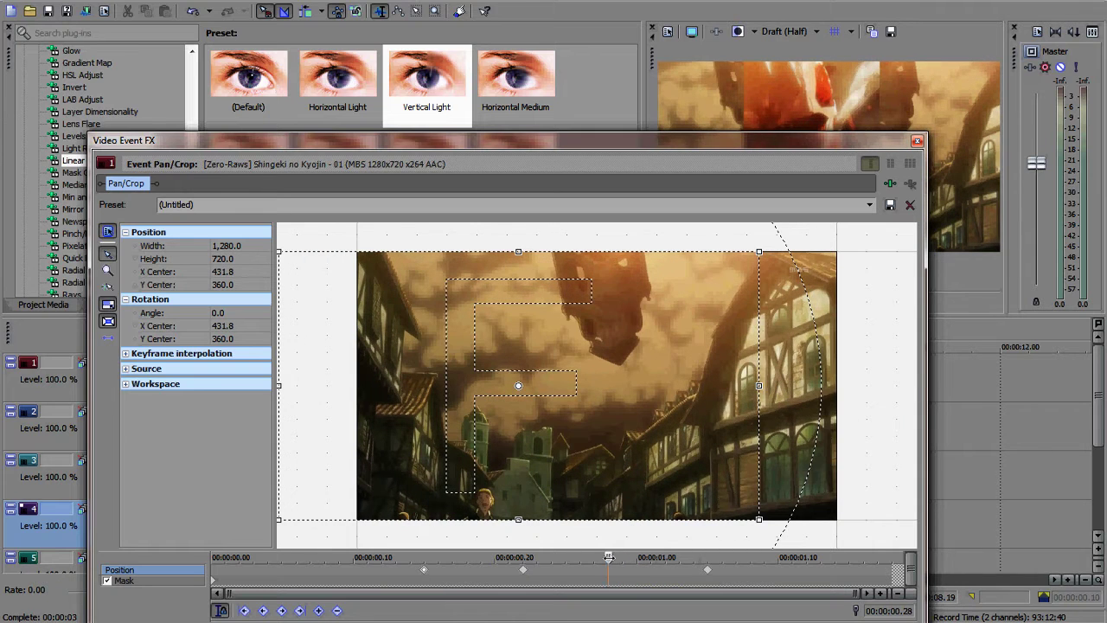
pyautogui.rightClick(525, 572)
pyautogui.click(564, 420)
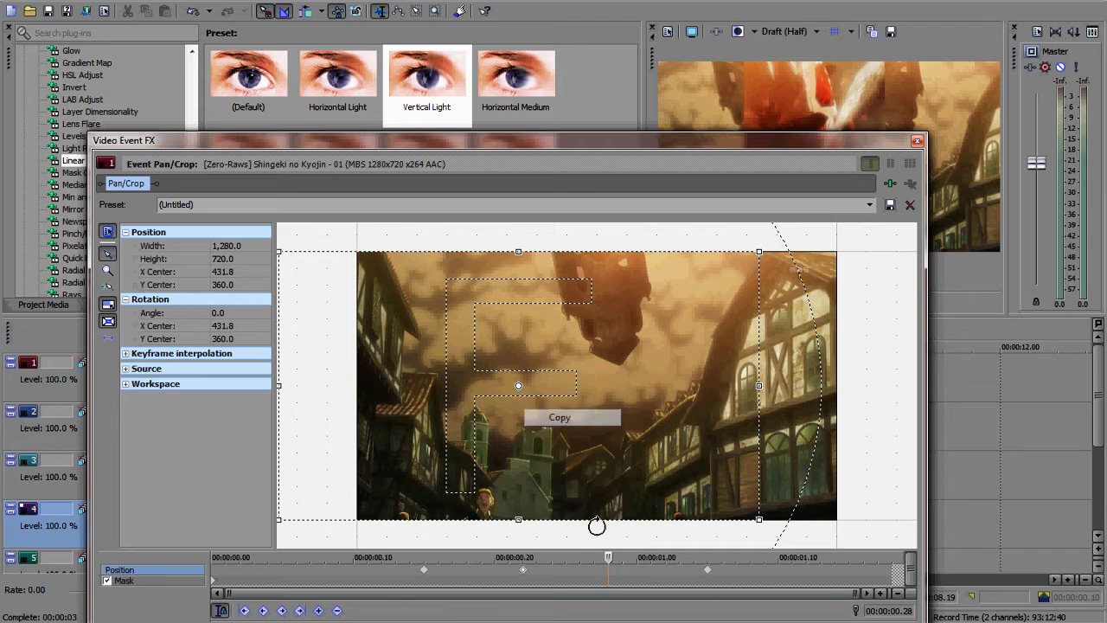
pyautogui.rightClick(608, 571)
pyautogui.click(644, 432)
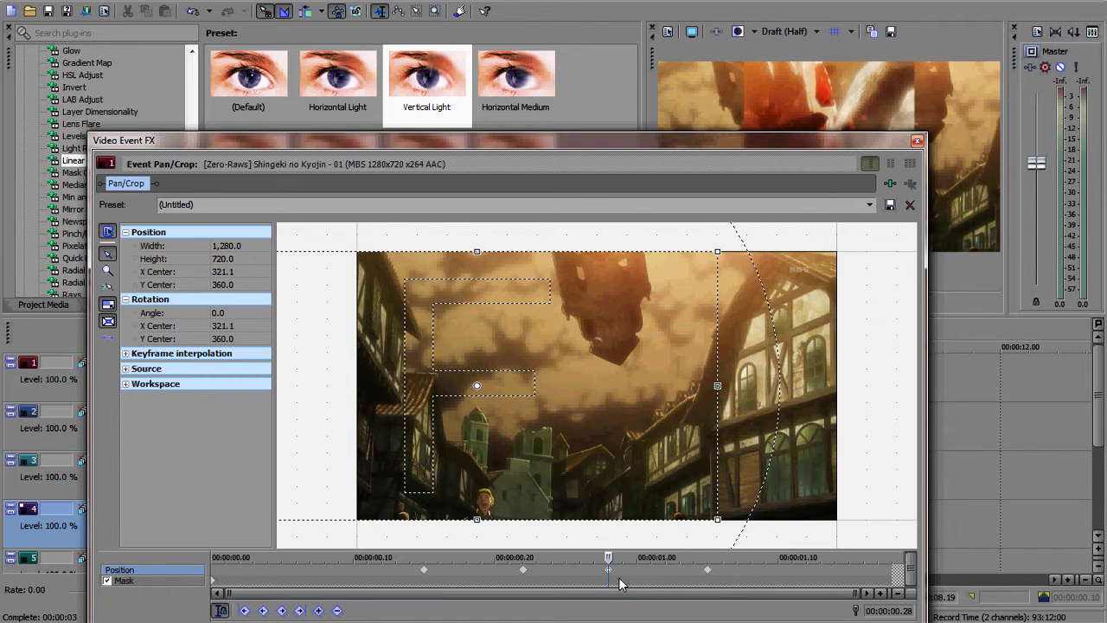
pyautogui.moveTo(588, 557)
pyautogui.mouseDown()
pyautogui.moveTo(565, 557)
pyautogui.moveTo(583, 556)
pyautogui.mouseUp()
pyautogui.click(920, 144)
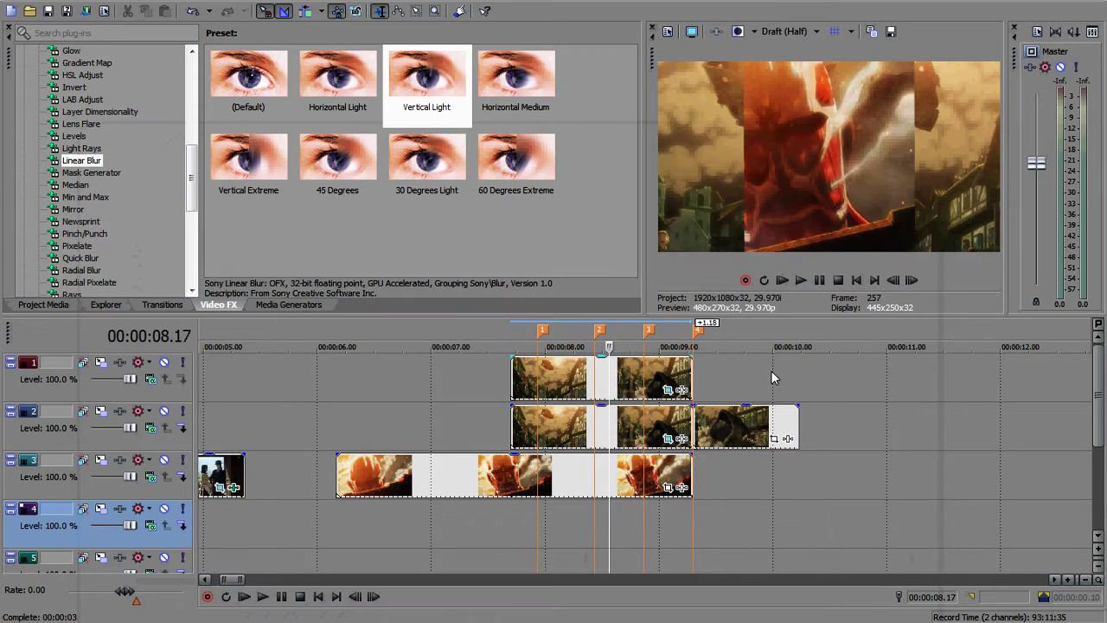
pyautogui.press('space')
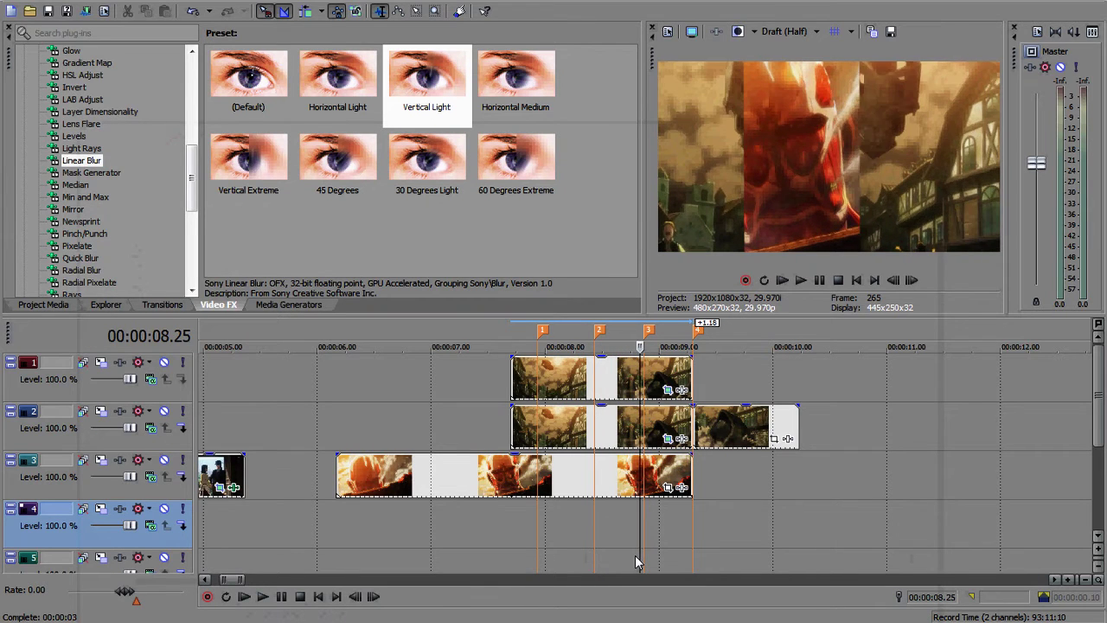
pyautogui.press('space')
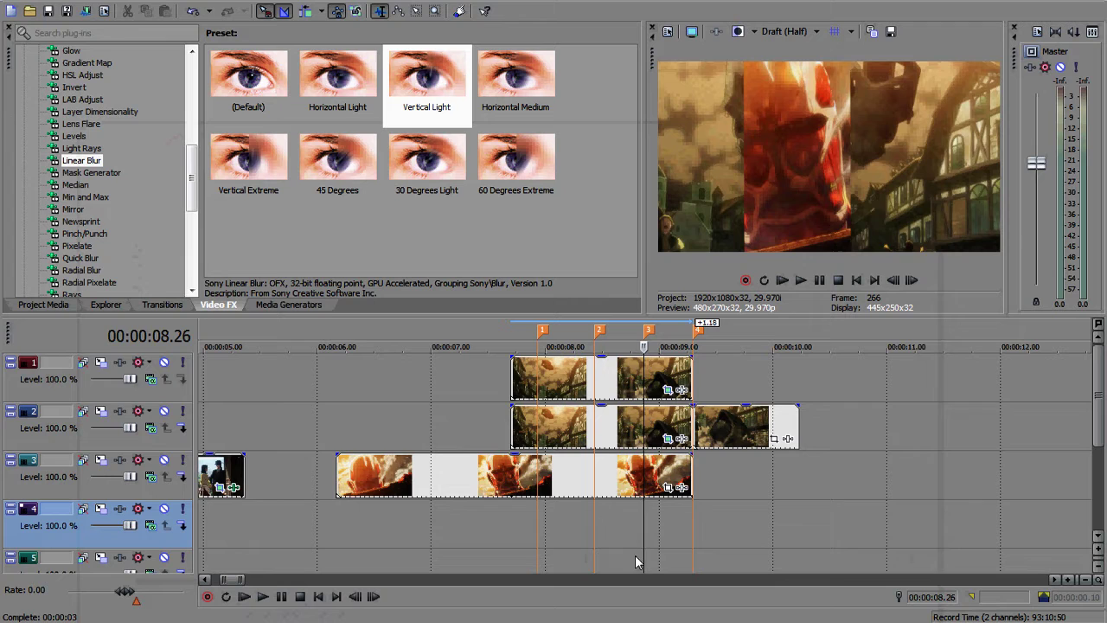
# - Add position keyframes to the track 2 clip at 00:00:00.28 and 00:00:01.05, moving the second one's frame horizontally to X Center 721.5
pyautogui.click(667, 439)
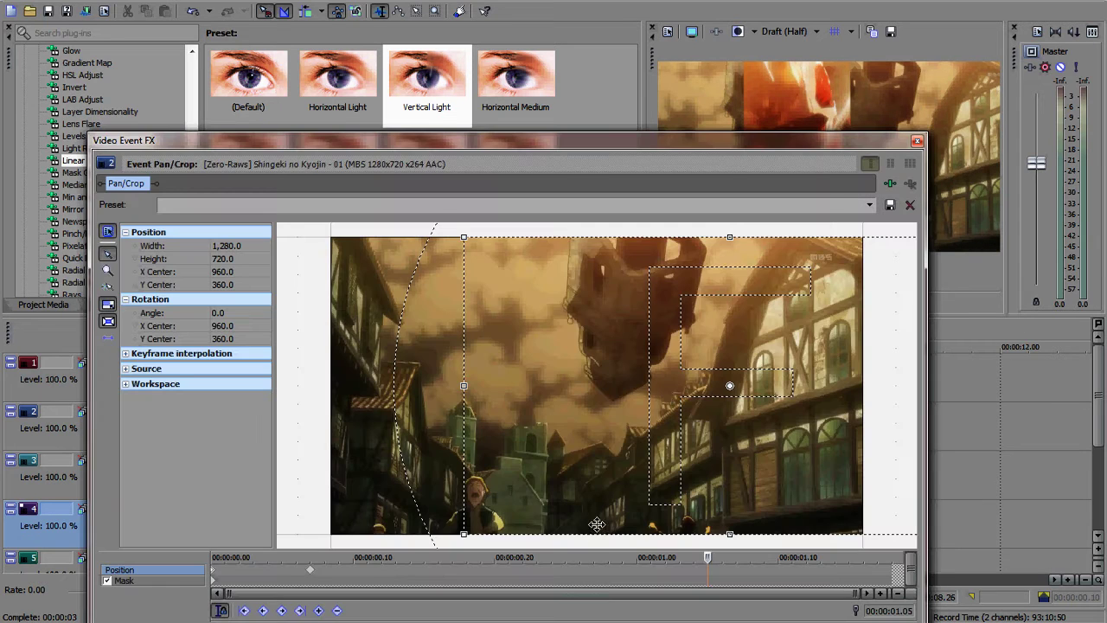
pyautogui.scroll(-2, 437, 497)
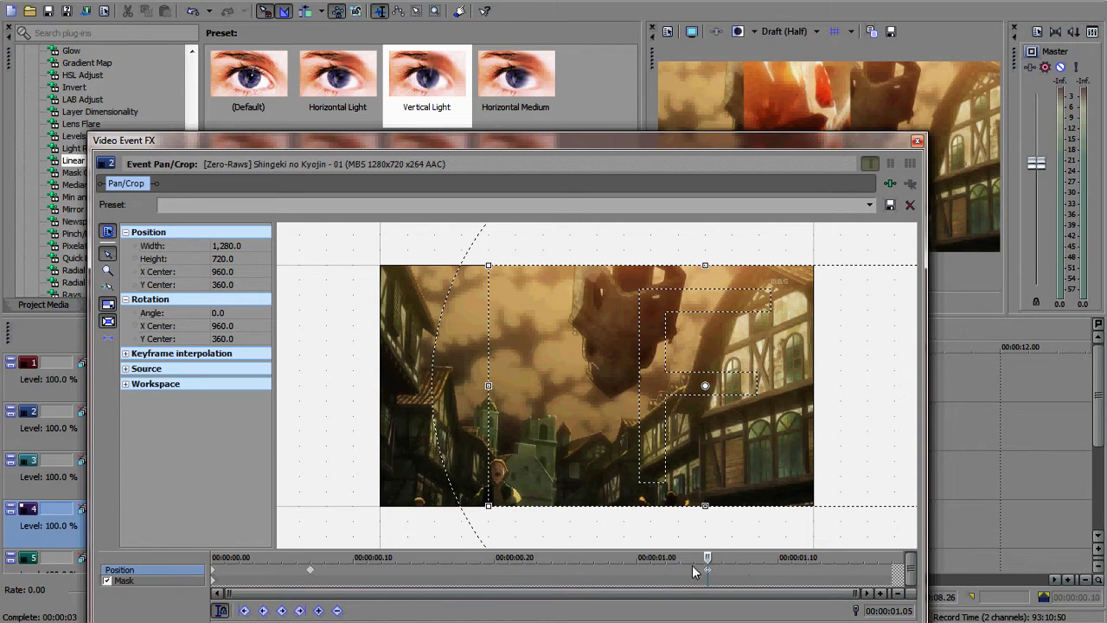
pyautogui.moveTo(703, 560)
pyautogui.mouseDown()
pyautogui.moveTo(608, 560)
pyautogui.moveTo(703, 560)
pyautogui.mouseUp()
pyautogui.click(318, 610)
pyautogui.moveTo(625, 434); pyautogui.dragTo(544, 434)
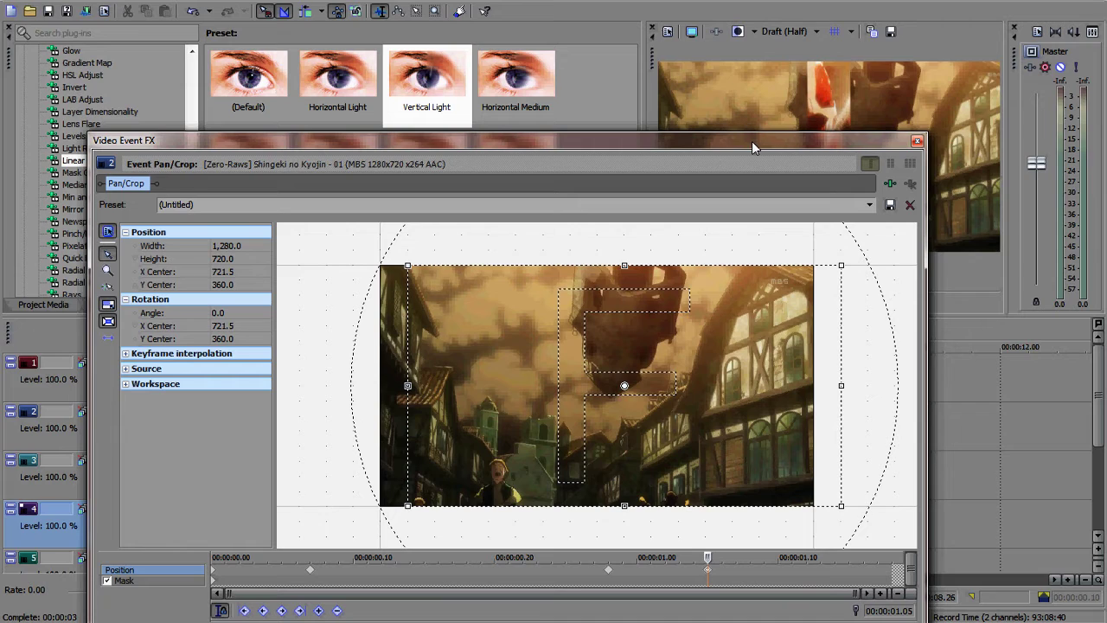
# - Add a position keyframe to the track 2 clip at 00:00:01.13, holding the frame's current position
pyautogui.moveTo(752, 141); pyautogui.dragTo(438, 153)
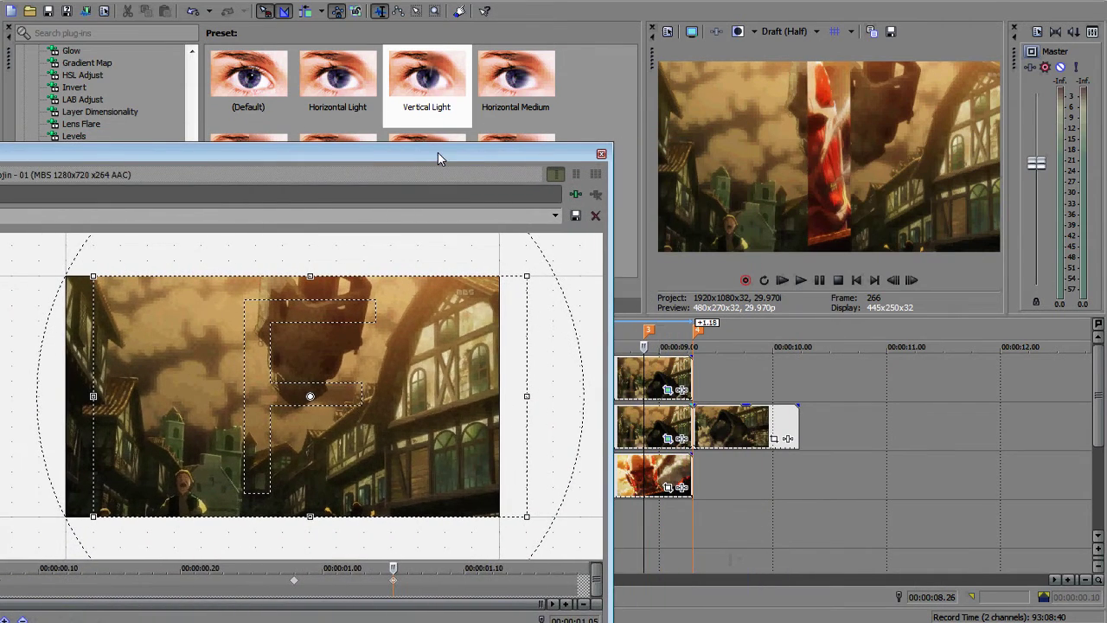
pyautogui.moveTo(395, 567); pyautogui.dragTo(507, 569)
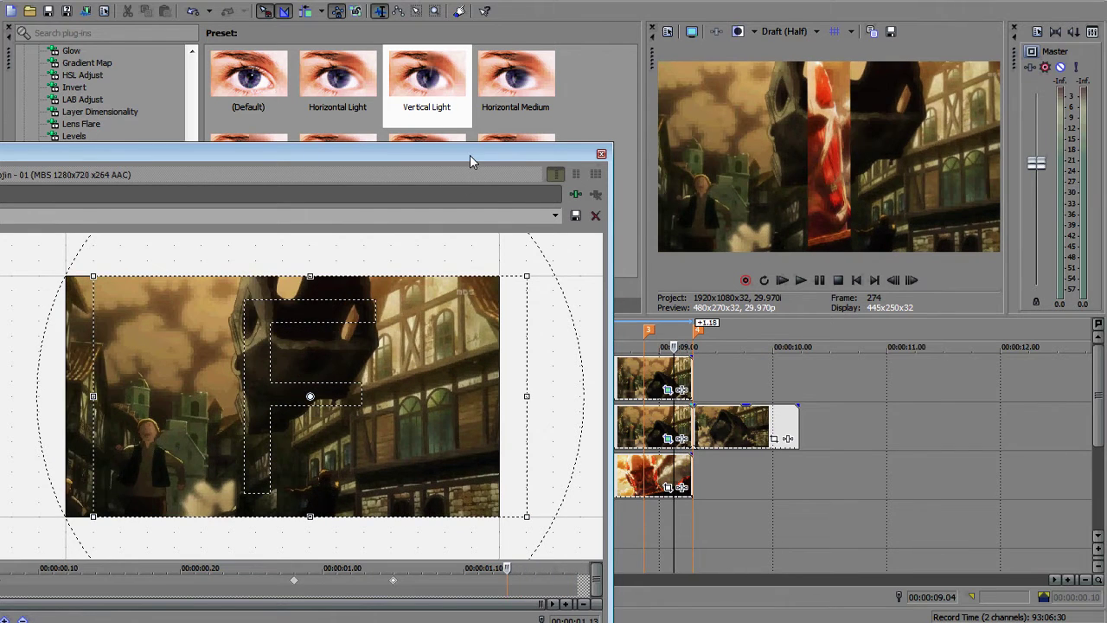
pyautogui.moveTo(470, 155); pyautogui.dragTo(502, 118)
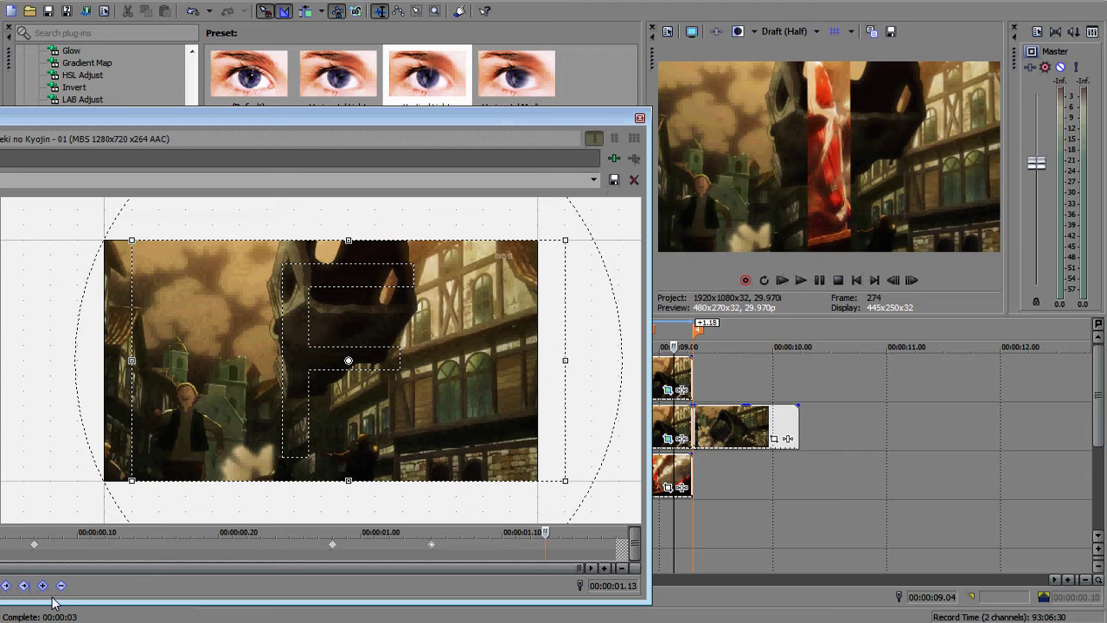
pyautogui.click(44, 587)
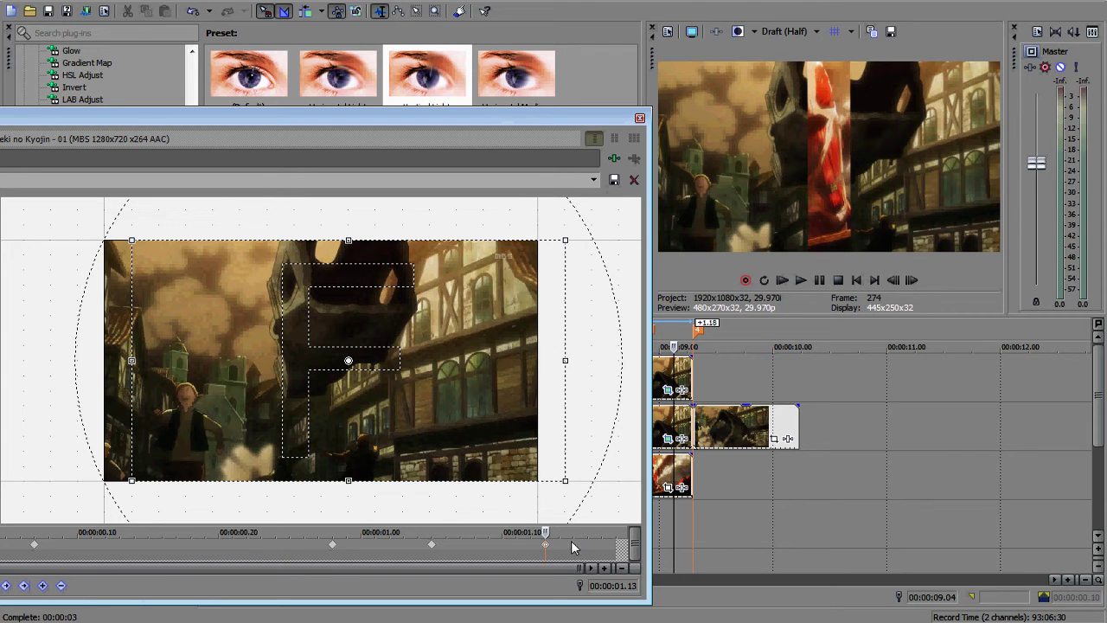
# - Add a position keyframe to the track 2 clip at 00:00:01.18, restoring its frame to the default full-image position
pyautogui.moveTo(552, 536); pyautogui.dragTo(620, 535)
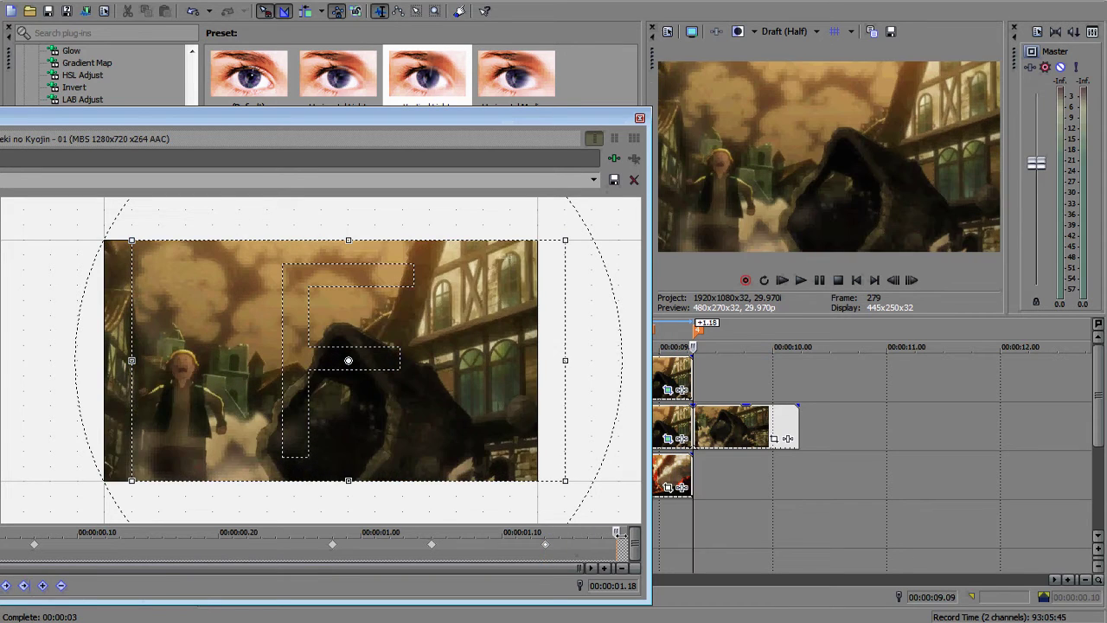
pyautogui.rightClick(398, 347)
pyautogui.click(475, 372)
pyautogui.click(639, 118)
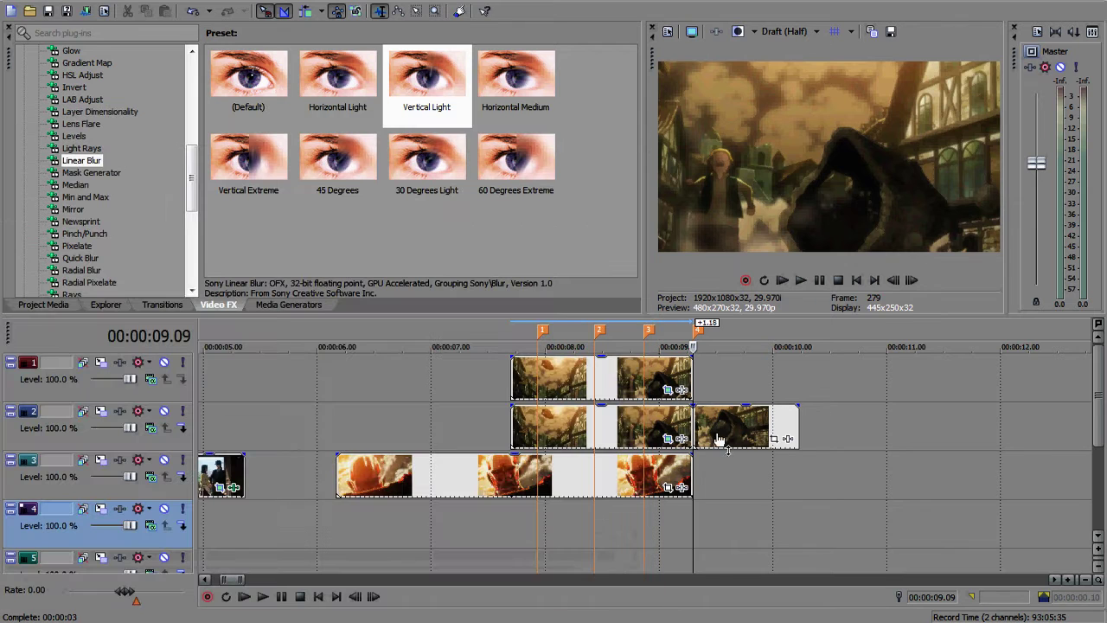
# - Play the masked transition from 00:00:07.29 to marker 4, and step through its last frames to check the closing of the gap
pyautogui.click(612, 524)
pyautogui.moveTo(611, 523); pyautogui.dragTo(537, 526)
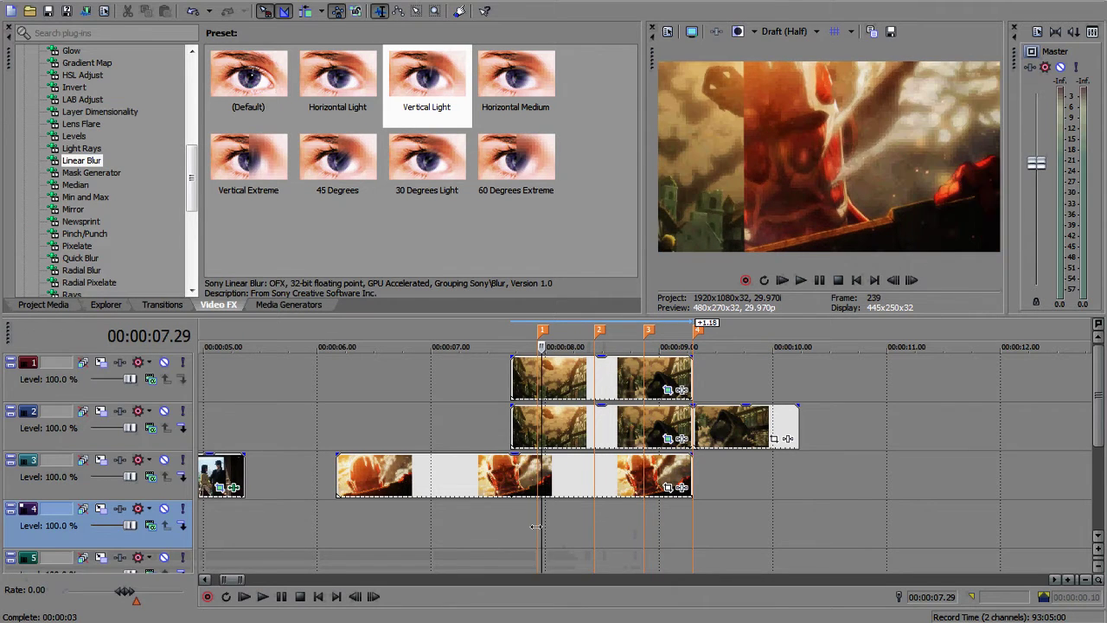
pyautogui.press('space')
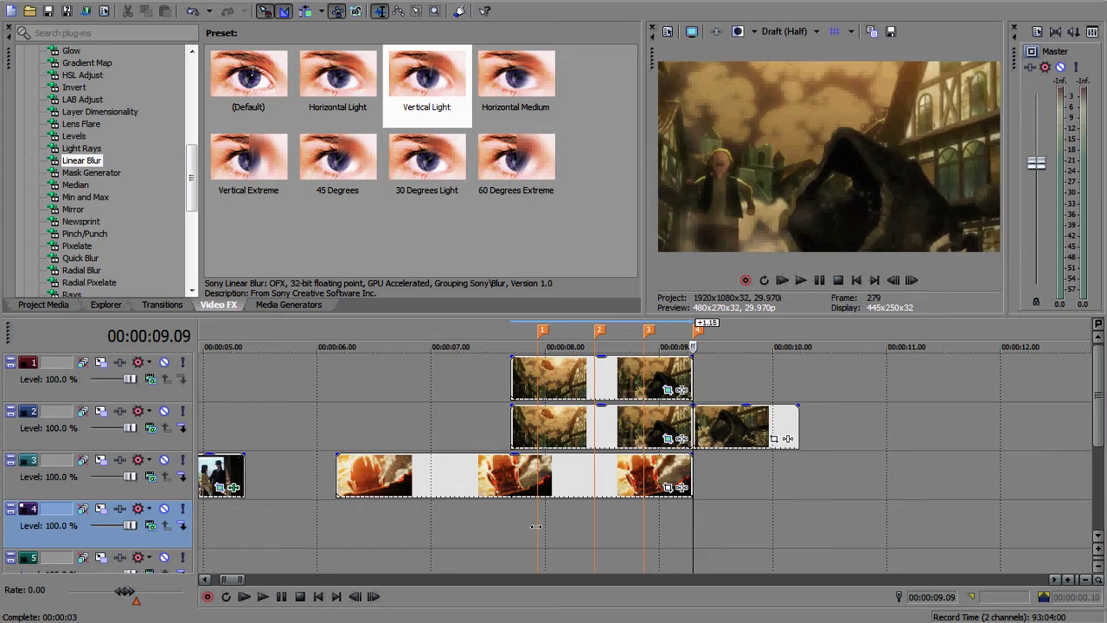
pyautogui.press('Left')
pyautogui.press('Left')
pyautogui.press('Left')
pyautogui.press('Right')
pyautogui.press('Right')
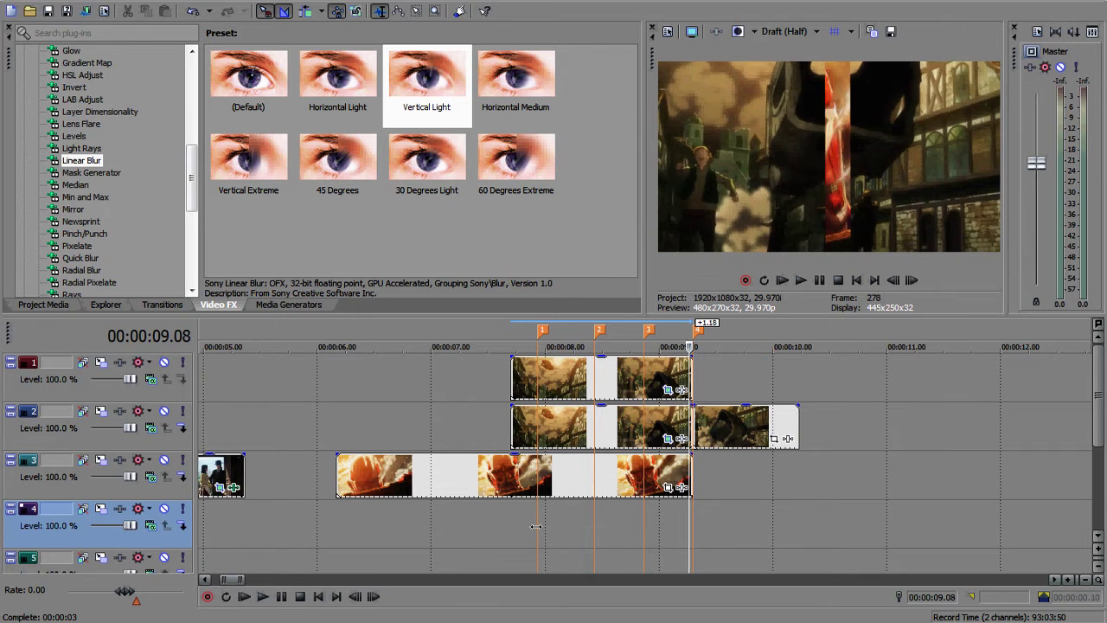
pyautogui.press('Right')
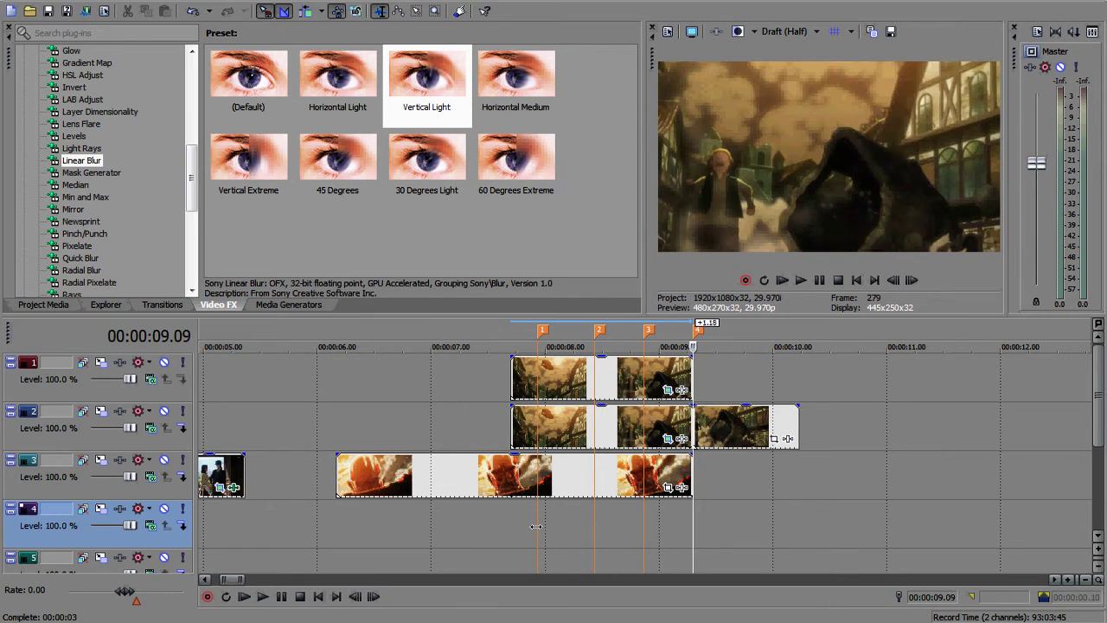
# - Move the track 2 clip's last position keyframe to 00:00:01.17
pyautogui.click(671, 440)
pyautogui.click(682, 439)
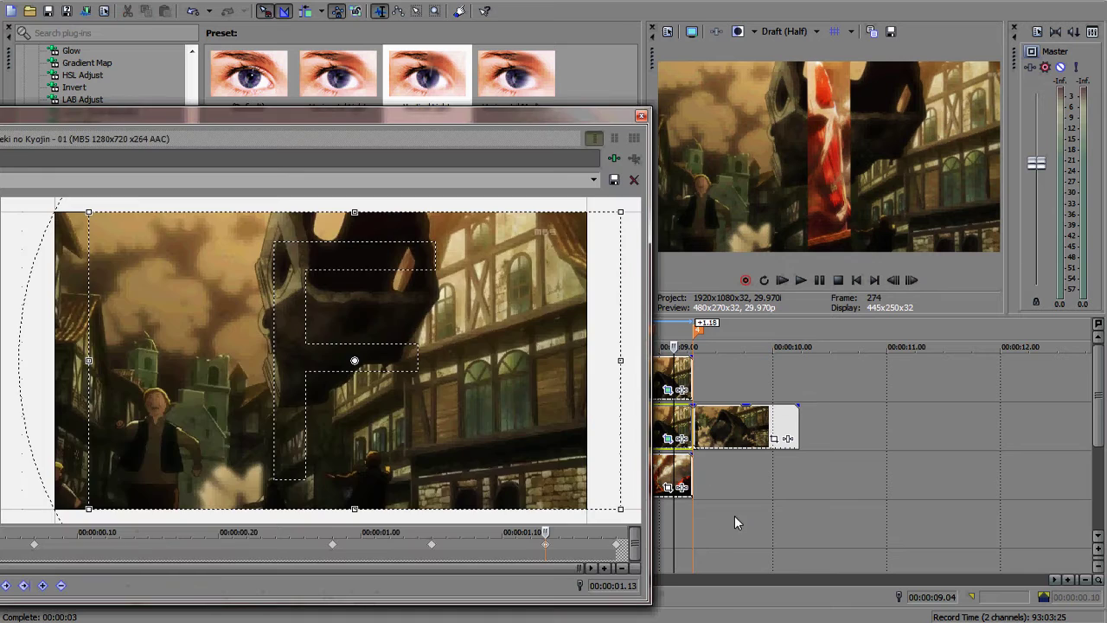
pyautogui.click(617, 547)
pyautogui.click(606, 546)
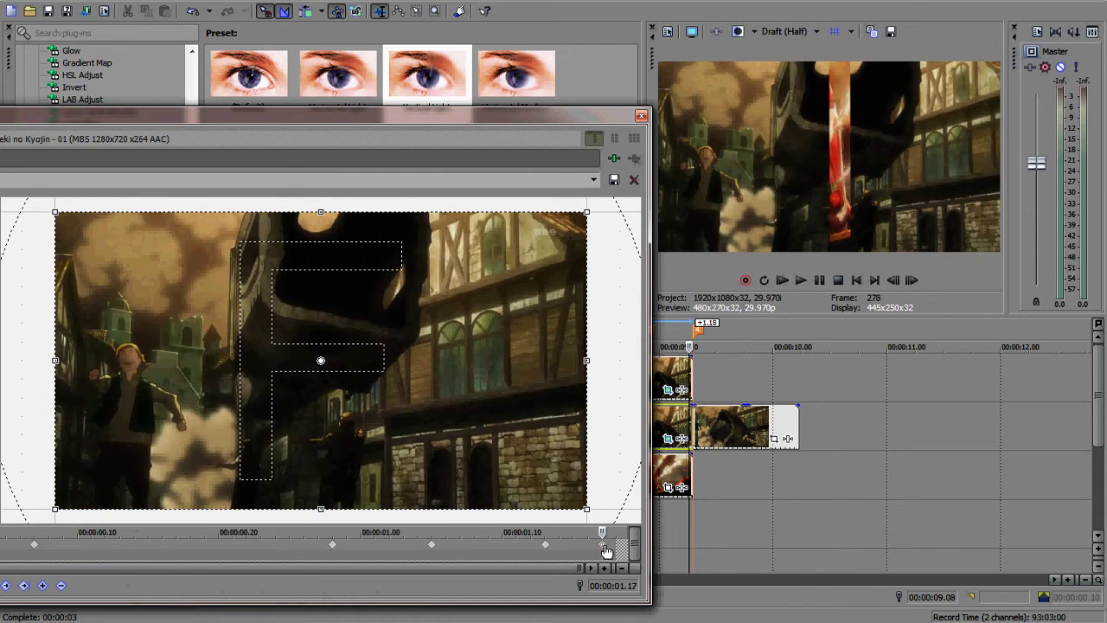
pyautogui.click(641, 115)
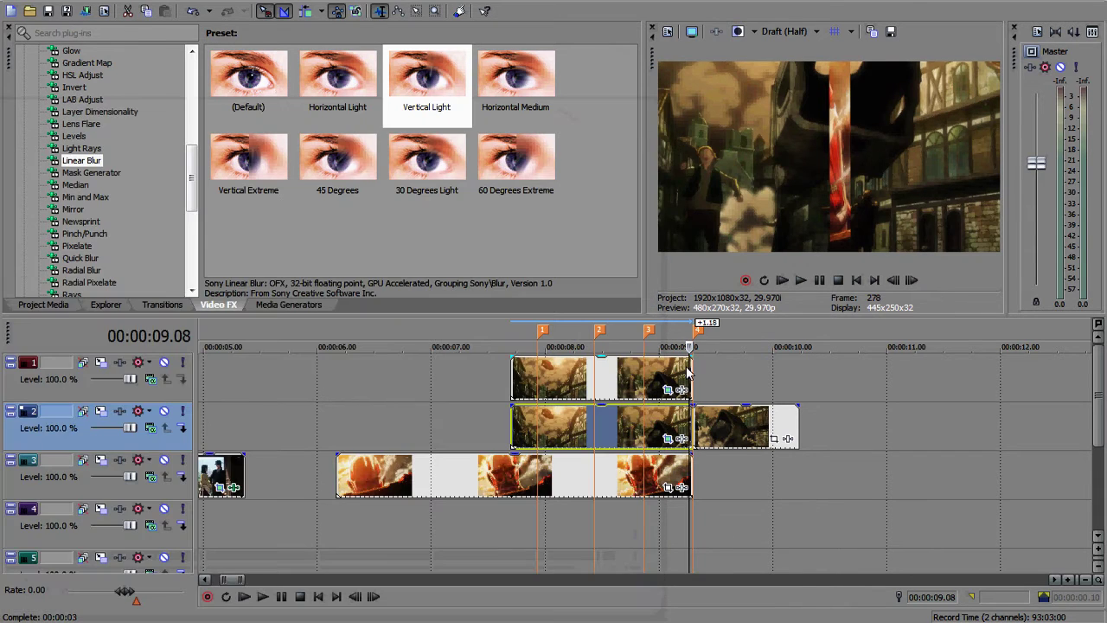
# - Add position keyframes to the track 1 clip at 00:00:01.13, holding the frame's position, and at 00:00:01.17, restoring the default frame
pyautogui.click(668, 390)
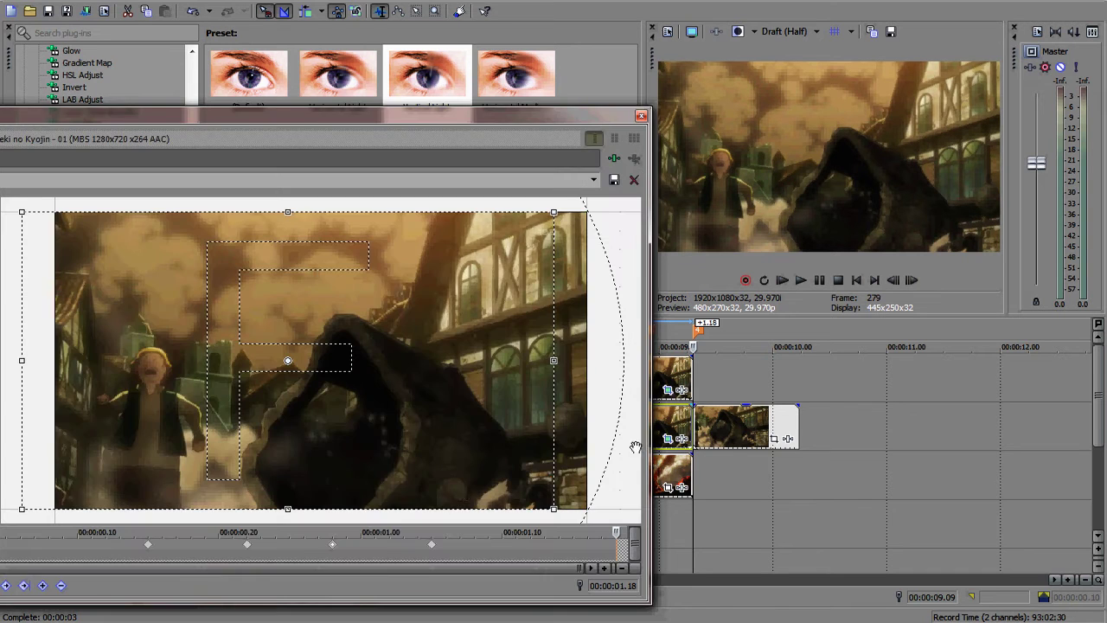
pyautogui.hotkey('ctrl', 'Left')
pyautogui.moveTo(620, 532); pyautogui.dragTo(548, 532)
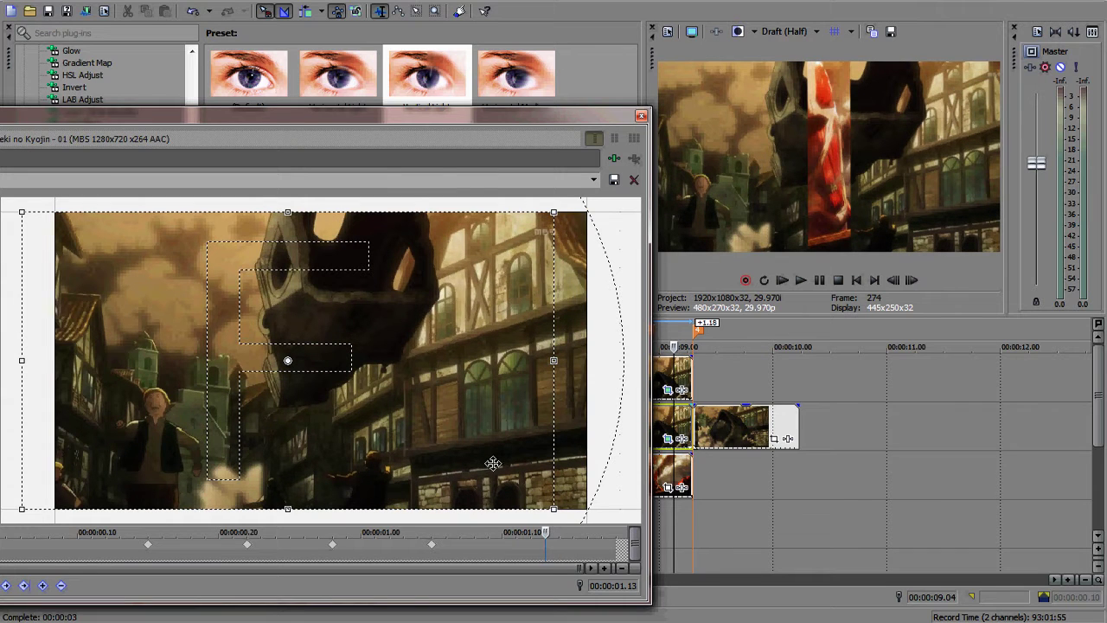
pyautogui.click(42, 586)
pyautogui.moveTo(561, 538); pyautogui.dragTo(606, 535)
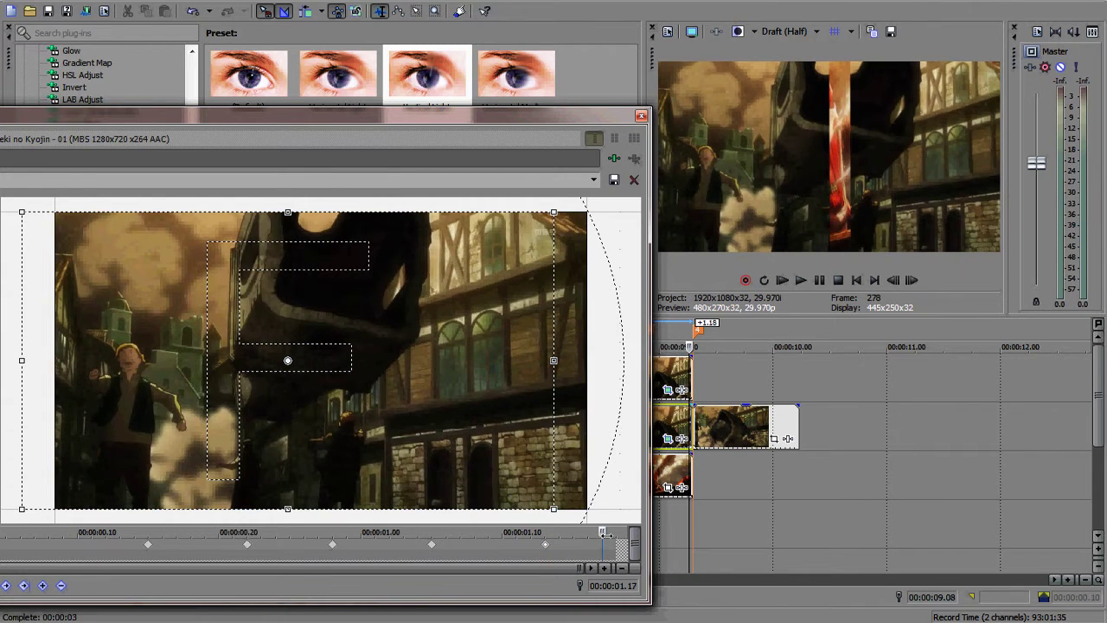
pyautogui.rightClick(487, 407)
pyautogui.click(510, 421)
pyautogui.click(641, 115)
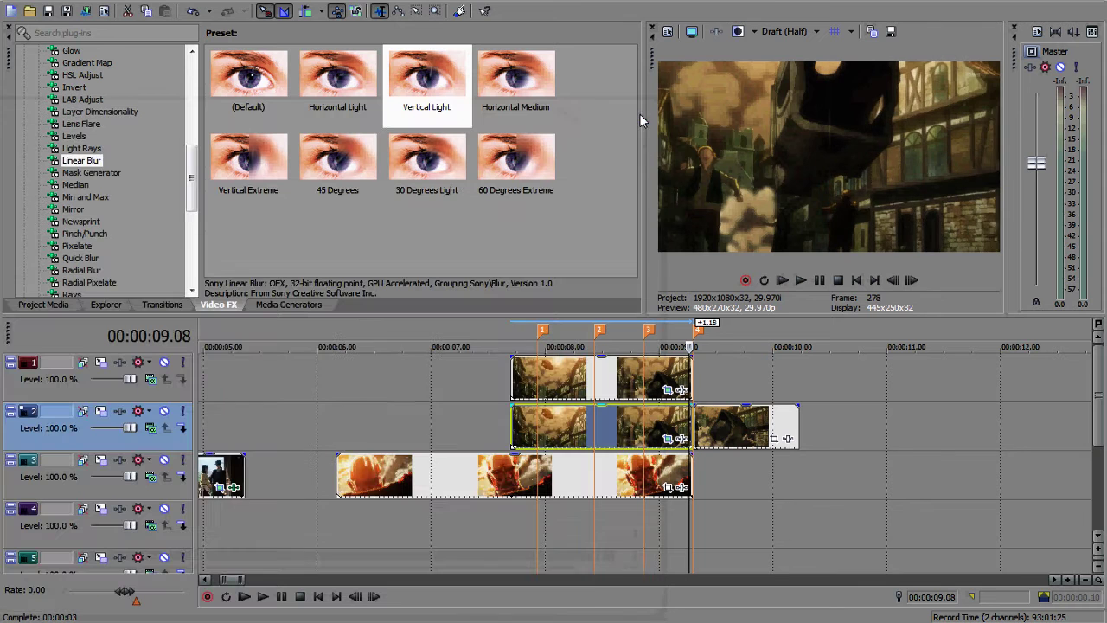
# - Step frame by frame around marker 4 and into the following clip to examine how the two halves close
pyautogui.press('Left')
pyautogui.press('Right')
pyautogui.press('Right')
pyautogui.press('Left')
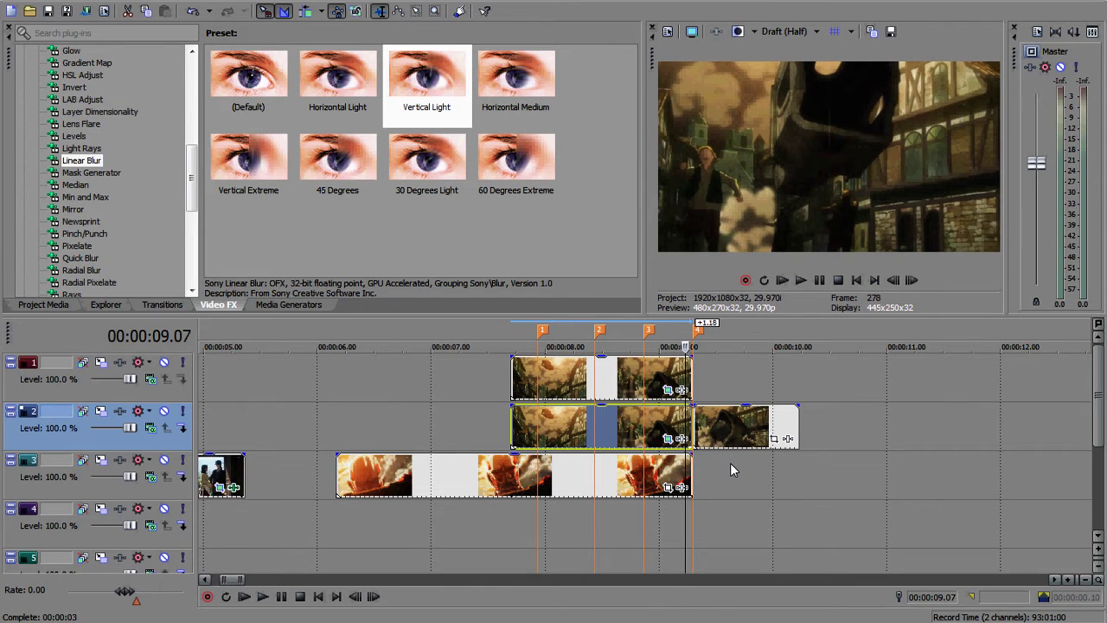
pyautogui.press('Right')
pyautogui.press('Left')
pyautogui.press('Left')
pyautogui.press('Right')
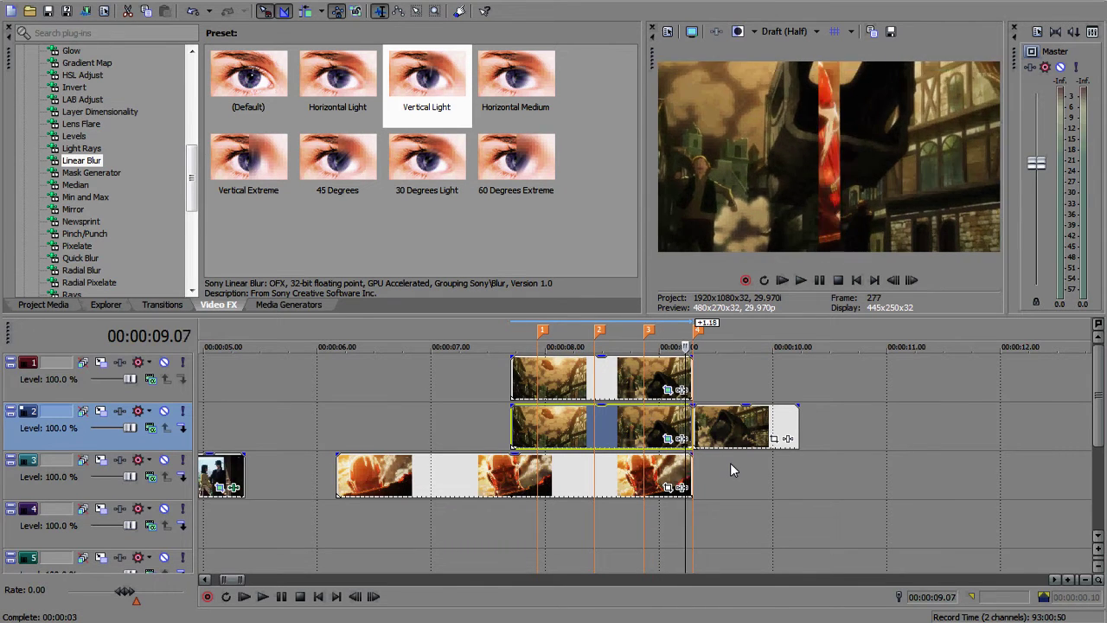
pyautogui.press('Right')
pyautogui.press('Right')
pyautogui.press('Right')
pyautogui.press('Right')
pyautogui.press('Right')
pyautogui.press('Right')
pyautogui.press('Right')
pyautogui.press('Right')
pyautogui.press('Right')
pyautogui.press('Right')
pyautogui.press('Right')
pyautogui.press('Right')
pyautogui.press('Right')
pyautogui.press('Right')
pyautogui.press('Right')
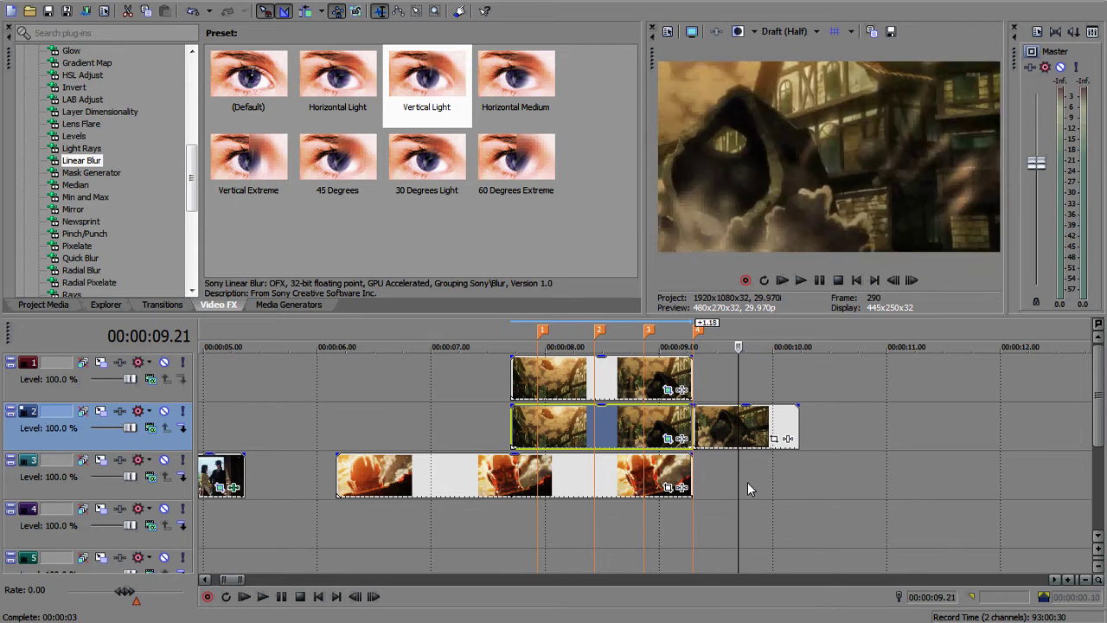
# - Play the transition sequence from the start of the titan clip
pyautogui.scroll(-5, 743, 476)
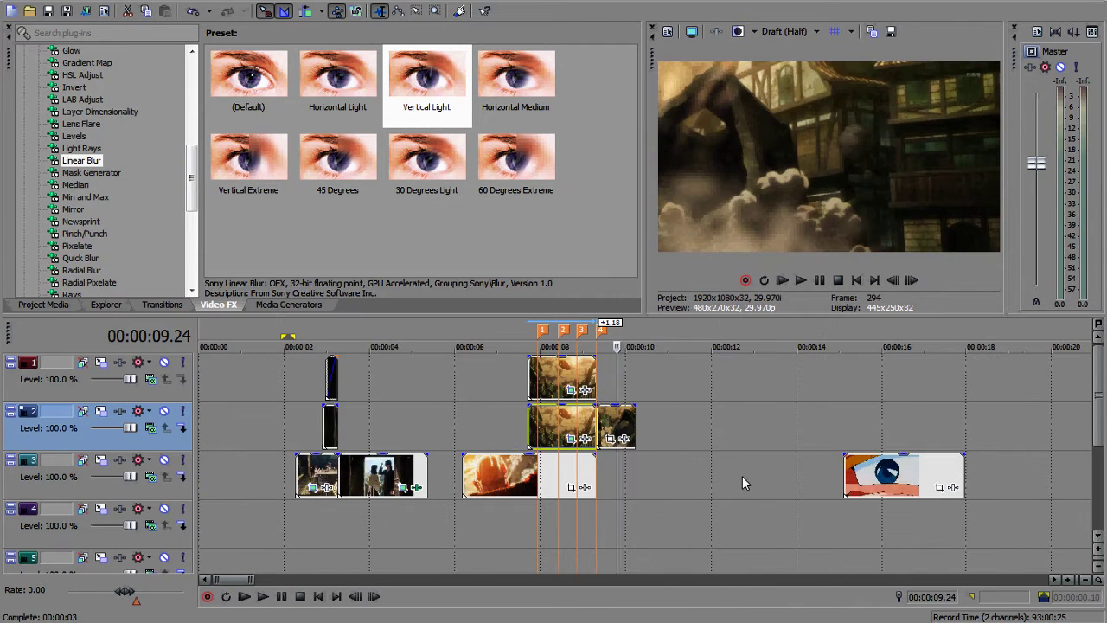
pyautogui.click(479, 528)
pyautogui.click(460, 531)
pyautogui.press('space')
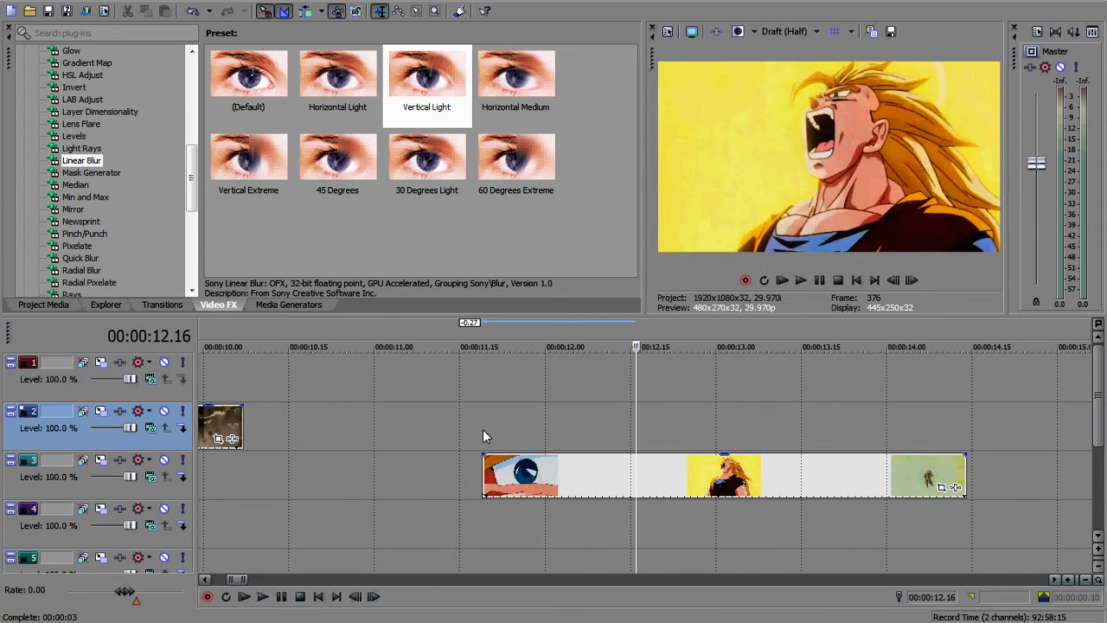
# - Preview the opening of the eye close-up clip on track 3 from 00:00:11.19
pyautogui.click(481, 429)
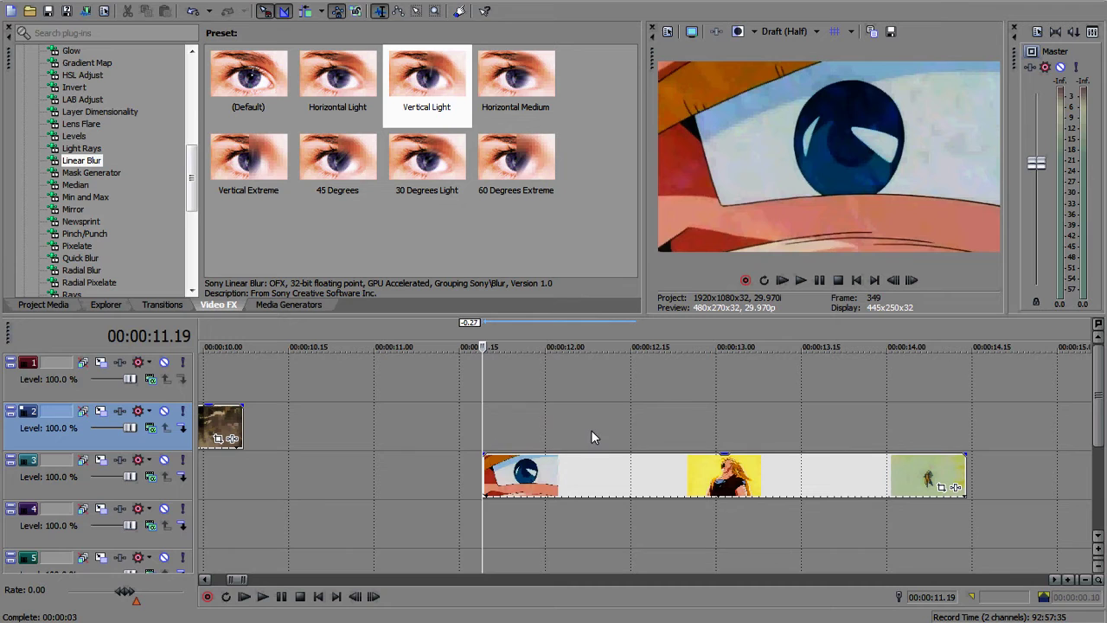
pyautogui.press('space')
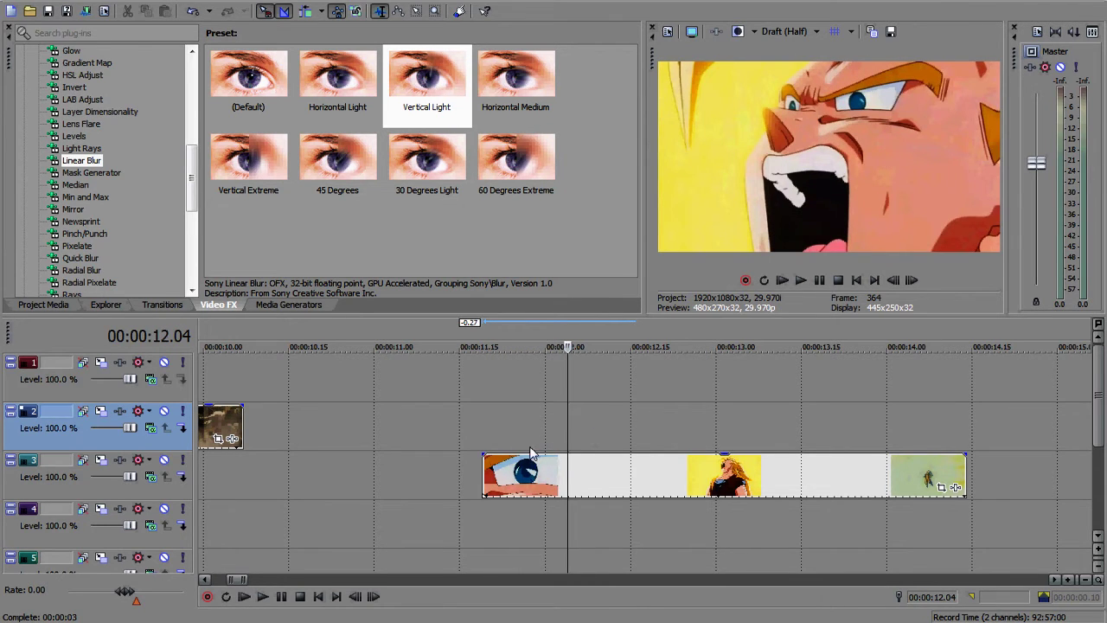
pyautogui.click(487, 435)
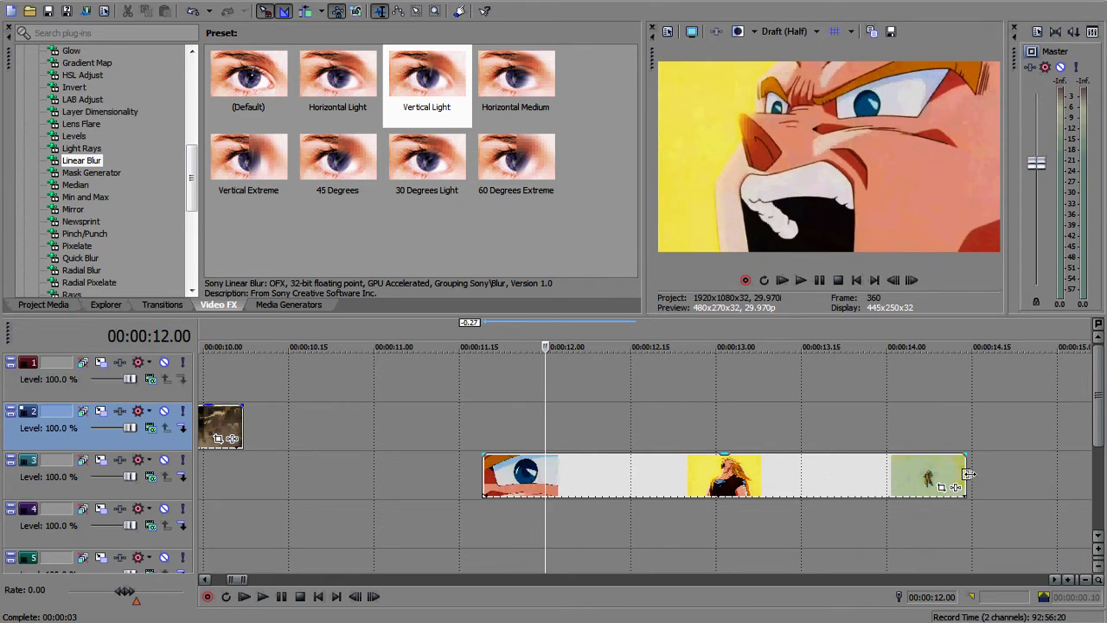
# - Open the pan/crop settings of the eye close-up clip at its first frame and enable its mask
pyautogui.click(487, 444)
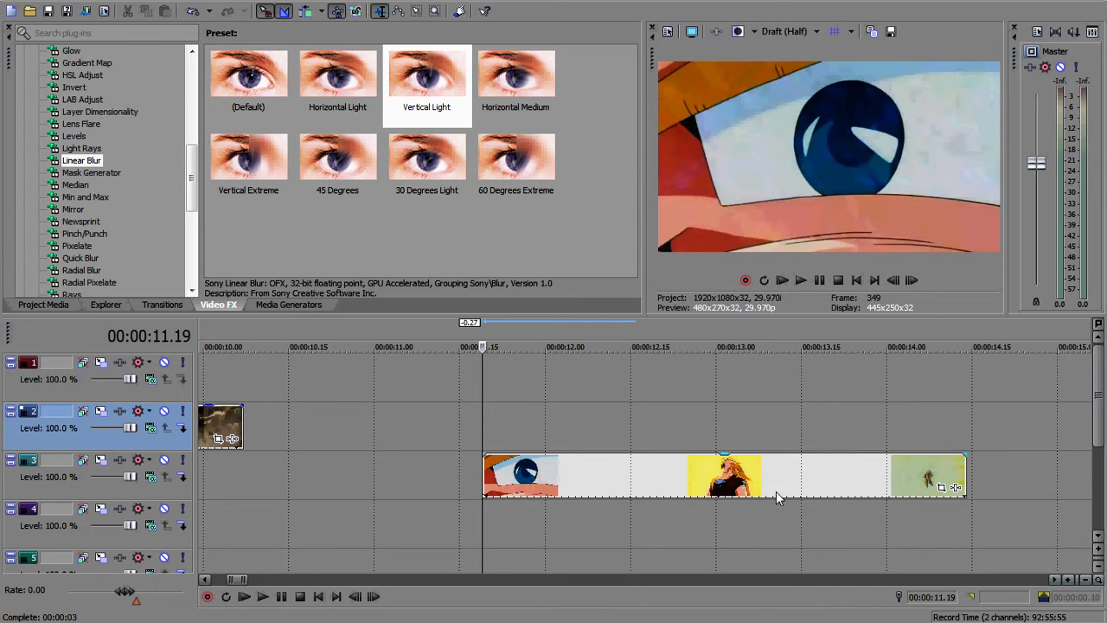
pyautogui.click(942, 488)
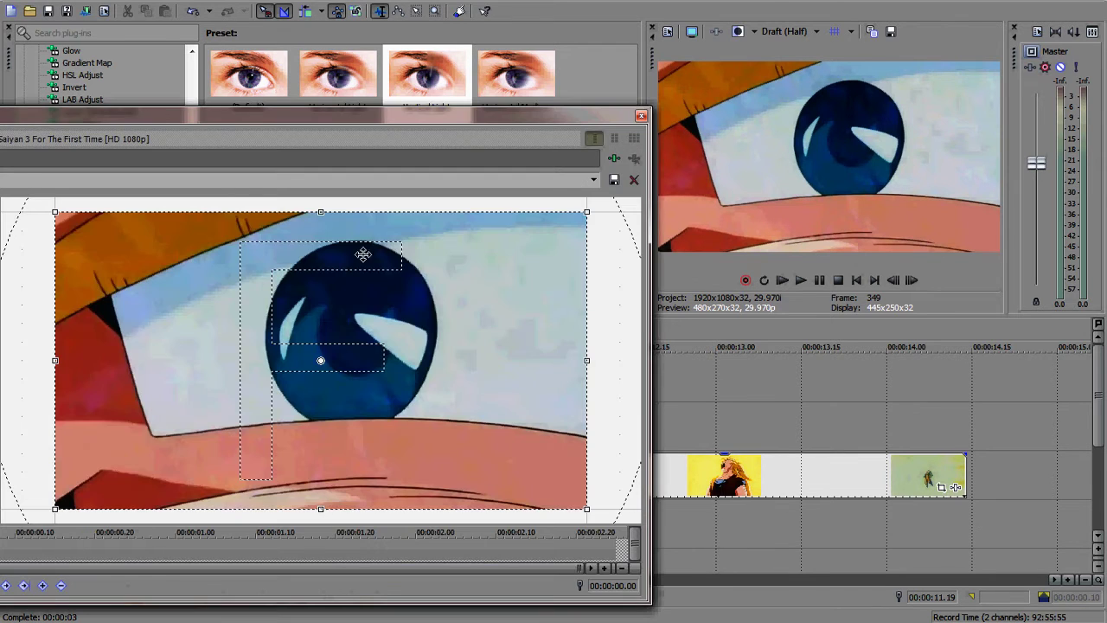
pyautogui.moveTo(377, 114); pyautogui.dragTo(564, 96)
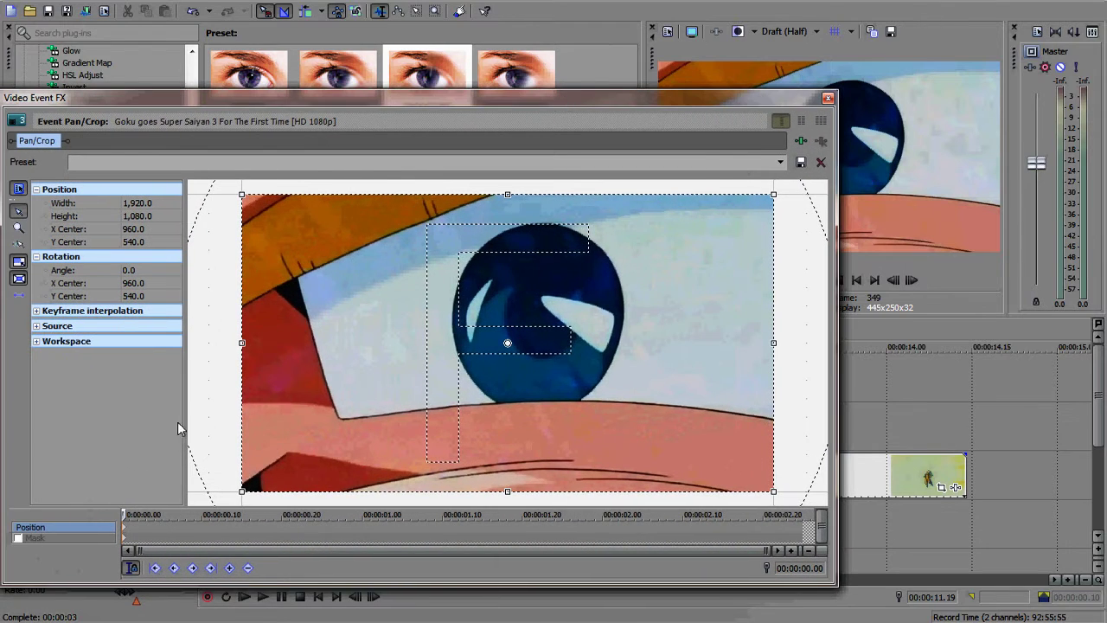
pyautogui.click(18, 538)
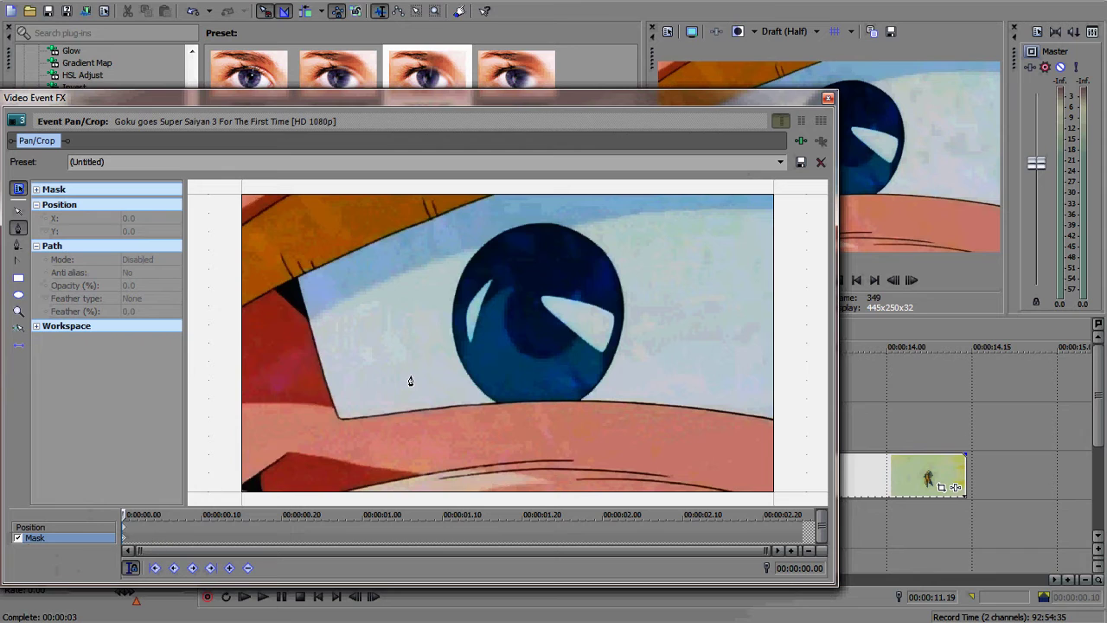
# - Draw a closed mask path around the outline of the blue iris, with a flat edge along the lower eyelid
pyautogui.click(497, 403)
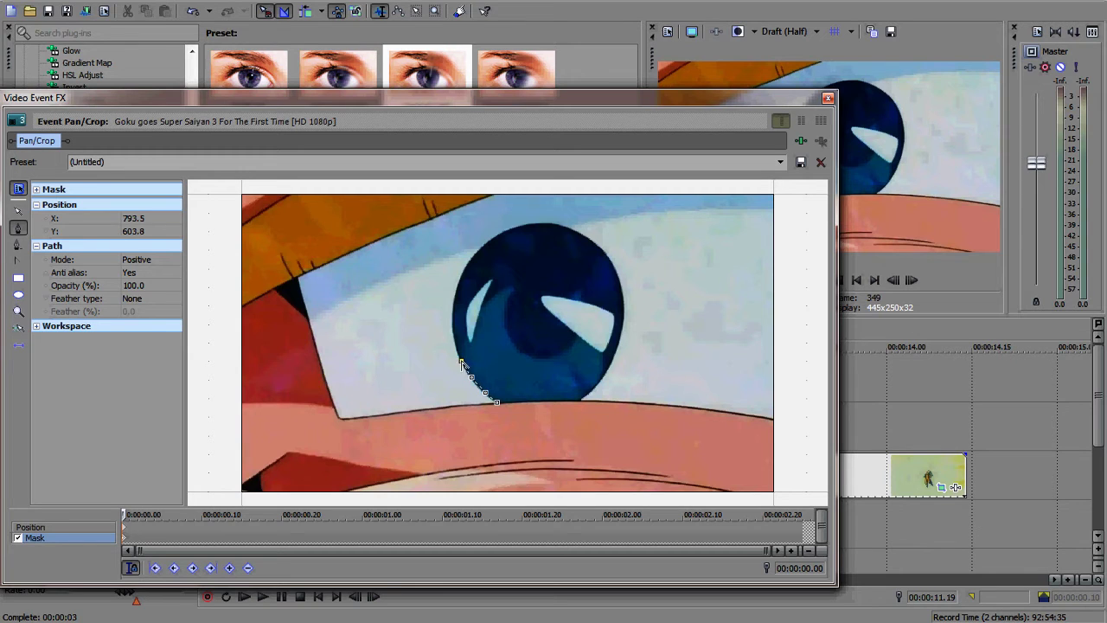
pyautogui.click(452, 318)
pyautogui.click(464, 269)
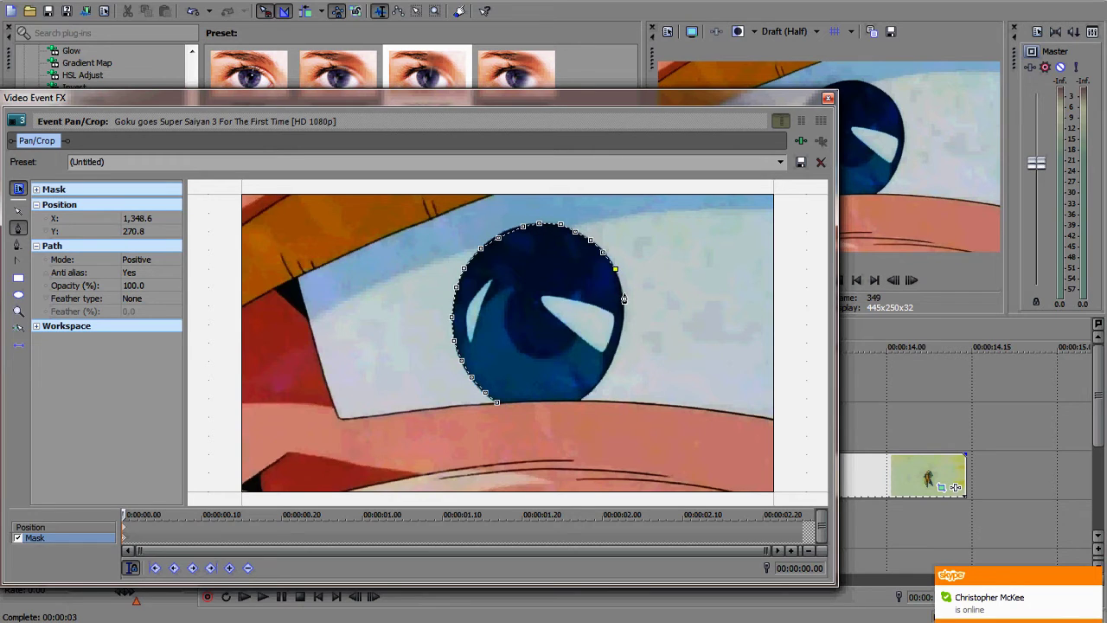
pyautogui.moveTo(623, 322); pyautogui.dragTo(621, 339)
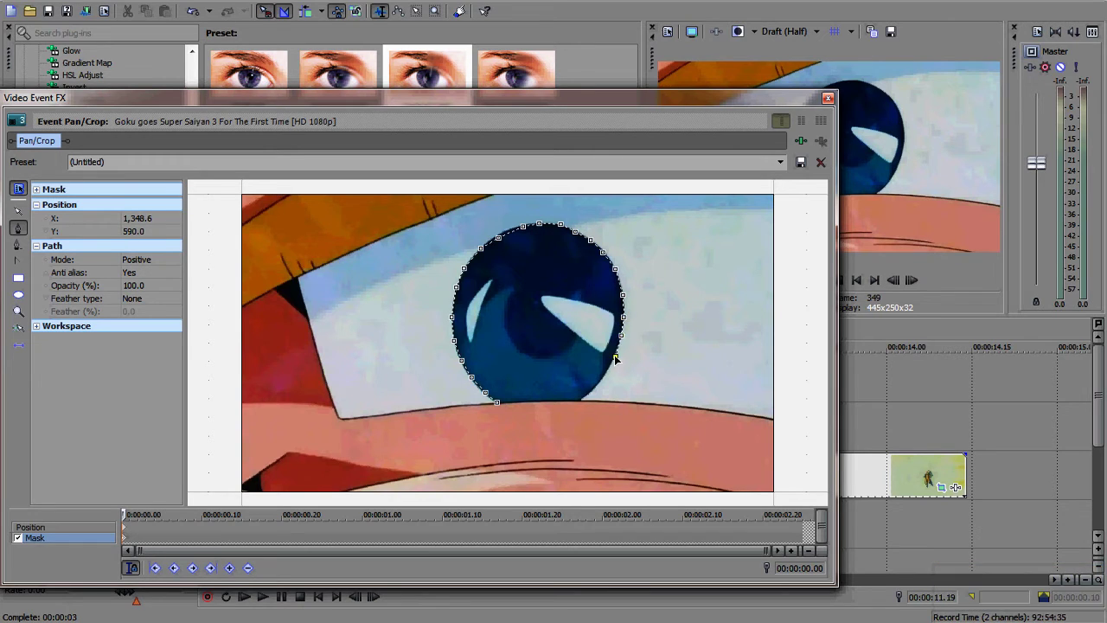
pyautogui.moveTo(595, 392); pyautogui.dragTo(587, 400)
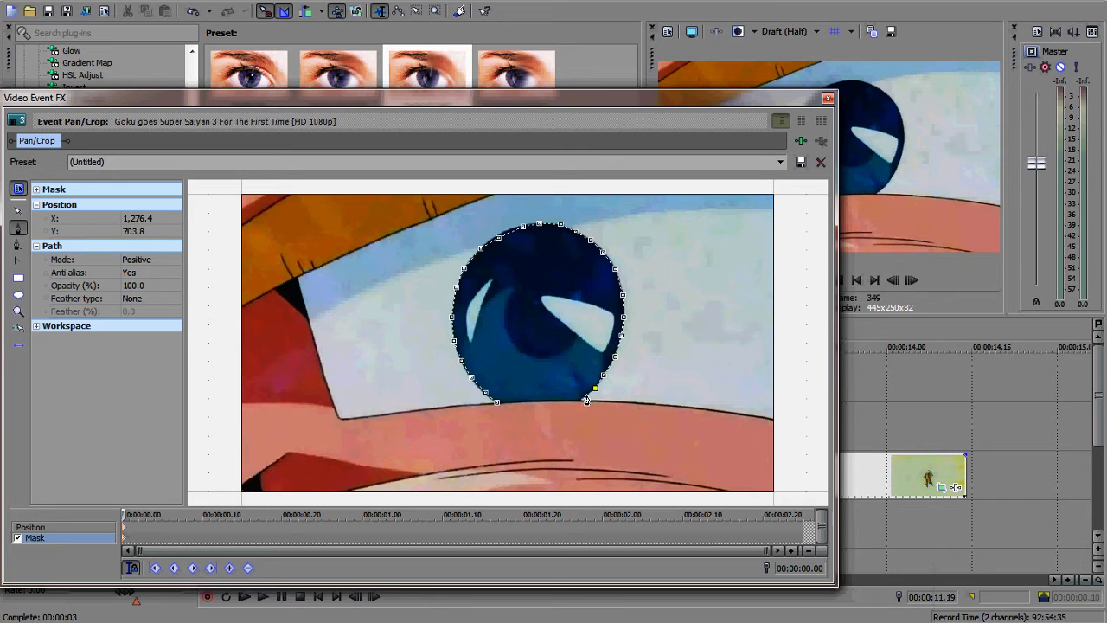
pyautogui.click(497, 404)
# - Set the iris mask to Negative mode with feather type Both and a feather of 2.0%
pyautogui.click(145, 259)
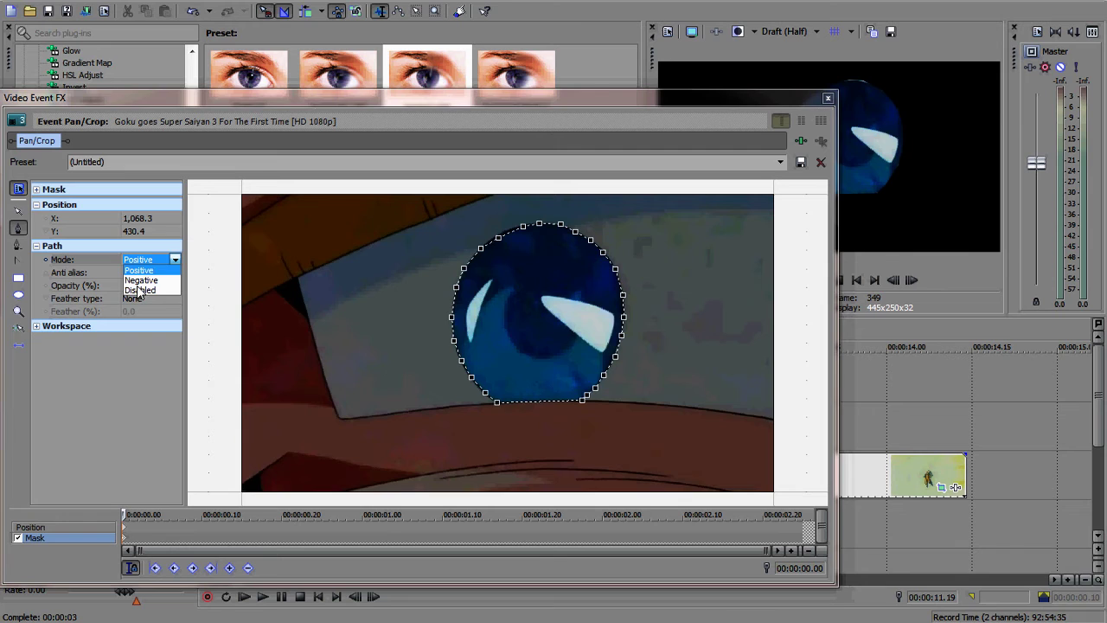
pyautogui.click(140, 280)
pyautogui.click(145, 298)
pyautogui.click(134, 318)
pyautogui.click(145, 299)
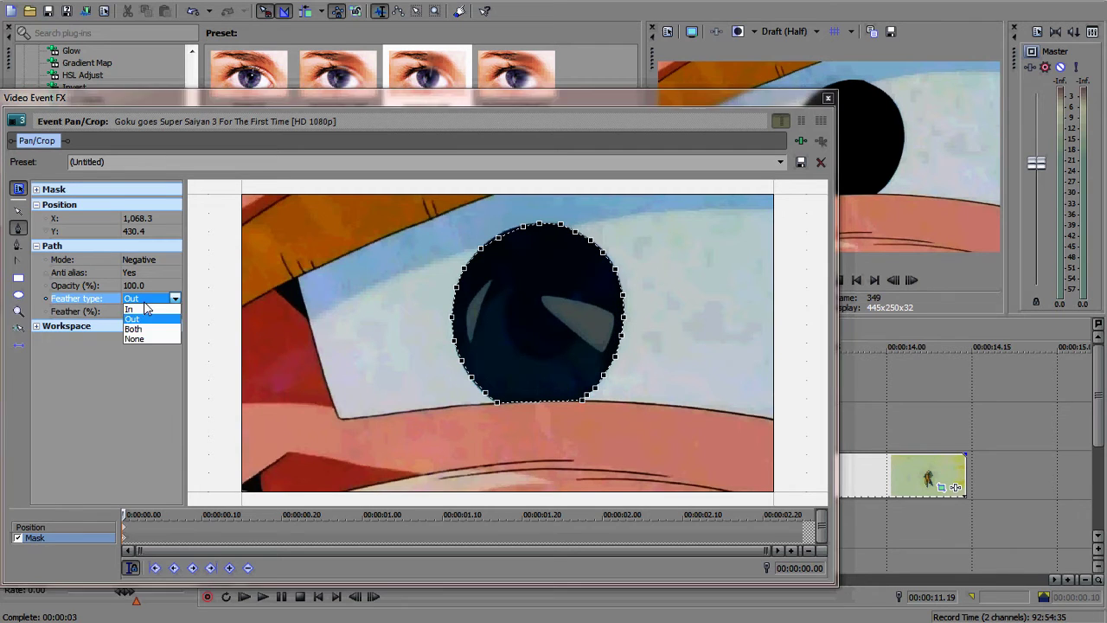
pyautogui.click(144, 328)
pyautogui.click(142, 312)
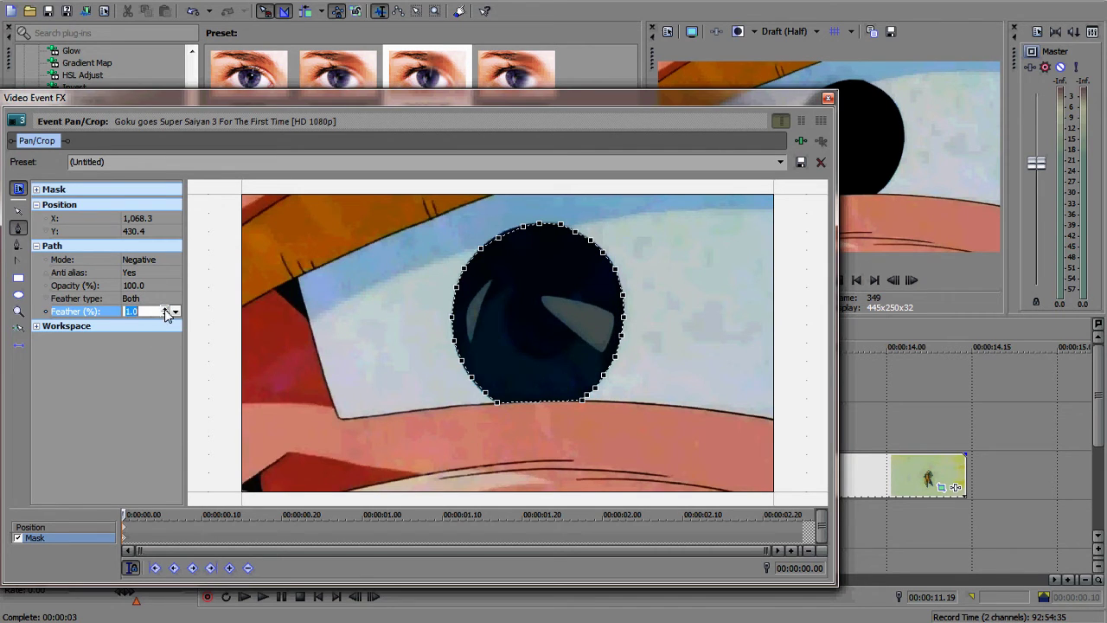
pyautogui.click(165, 309)
# - Add a mask keyframe at 00:00:00.01 that holds the current iris mask
pyautogui.moveTo(745, 99); pyautogui.dragTo(649, 118)
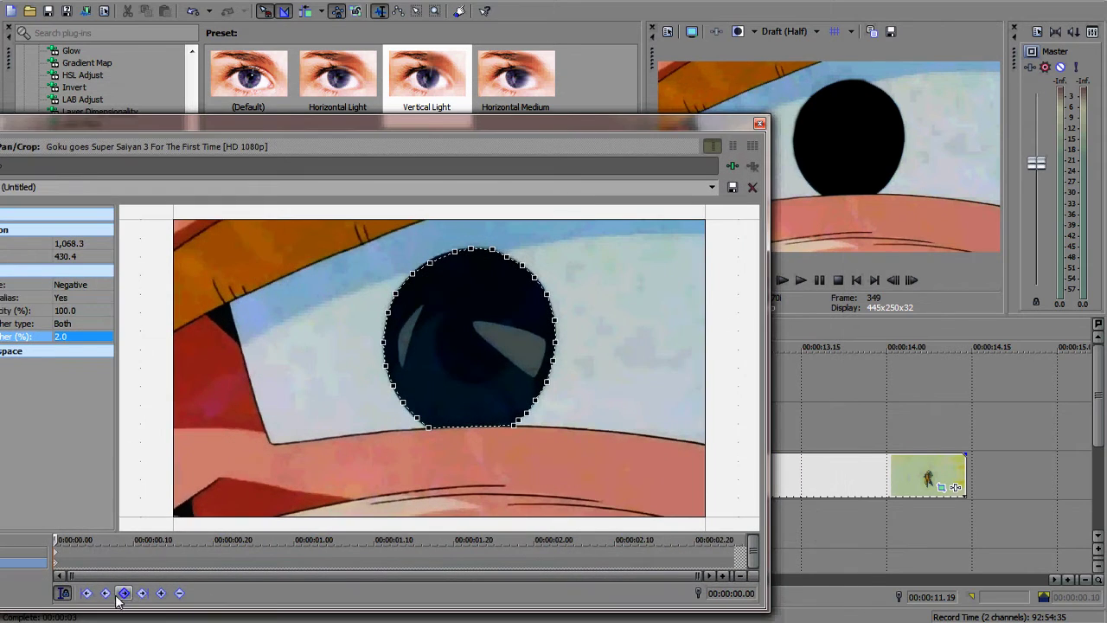
pyautogui.moveTo(54, 540)
pyautogui.mouseDown()
pyautogui.moveTo(76, 540)
pyautogui.moveTo(61, 548)
pyautogui.mouseUp()
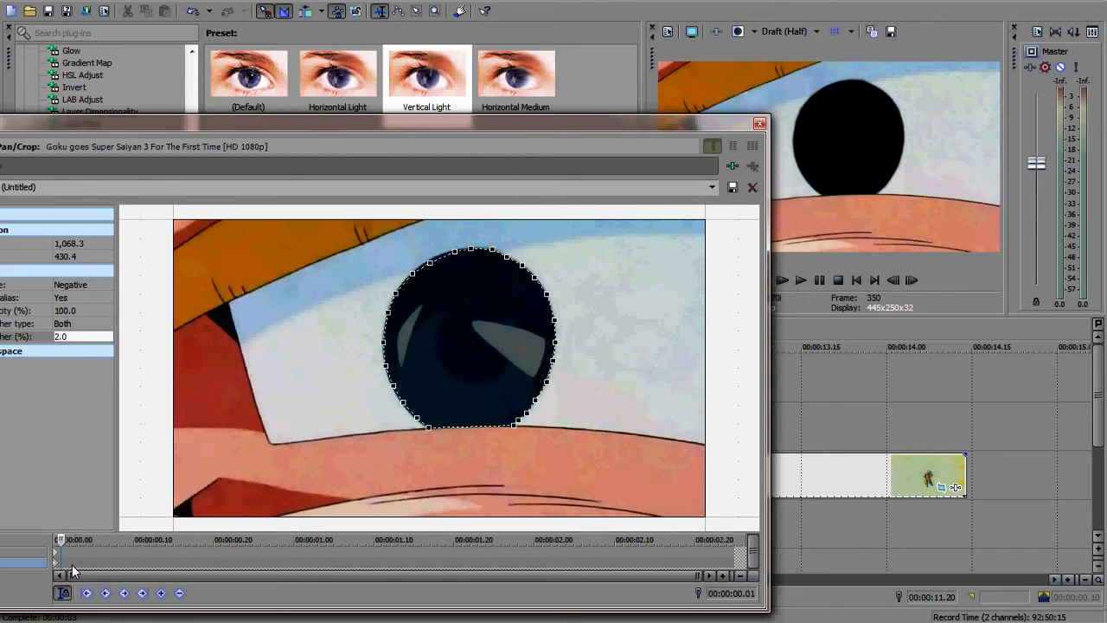
pyautogui.click(160, 594)
# - At 00:00:00.02, reset the mask and draw a new closed path around the smaller iris with a flat edge along the lower eyelid
pyautogui.click(71, 551)
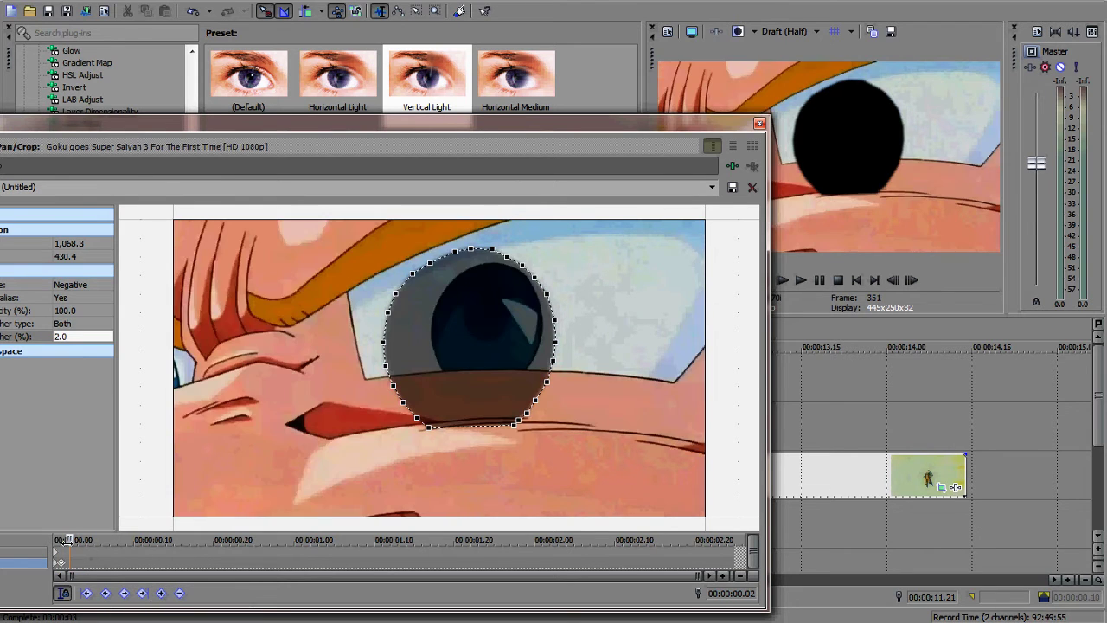
pyautogui.rightClick(485, 346)
pyautogui.click(507, 353)
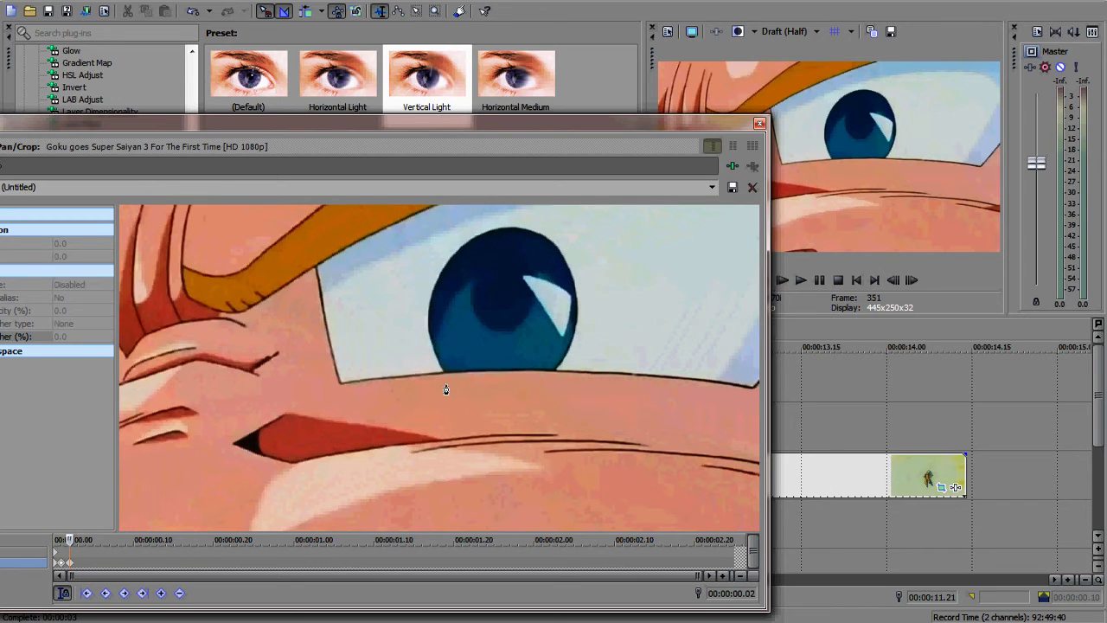
pyautogui.click(442, 372)
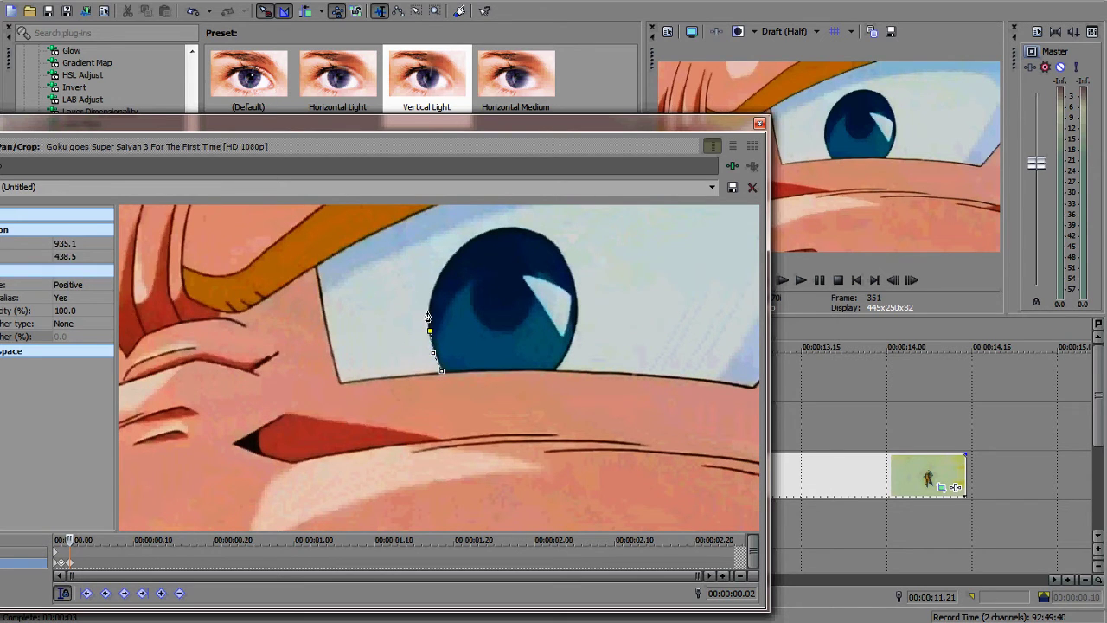
pyautogui.click(434, 282)
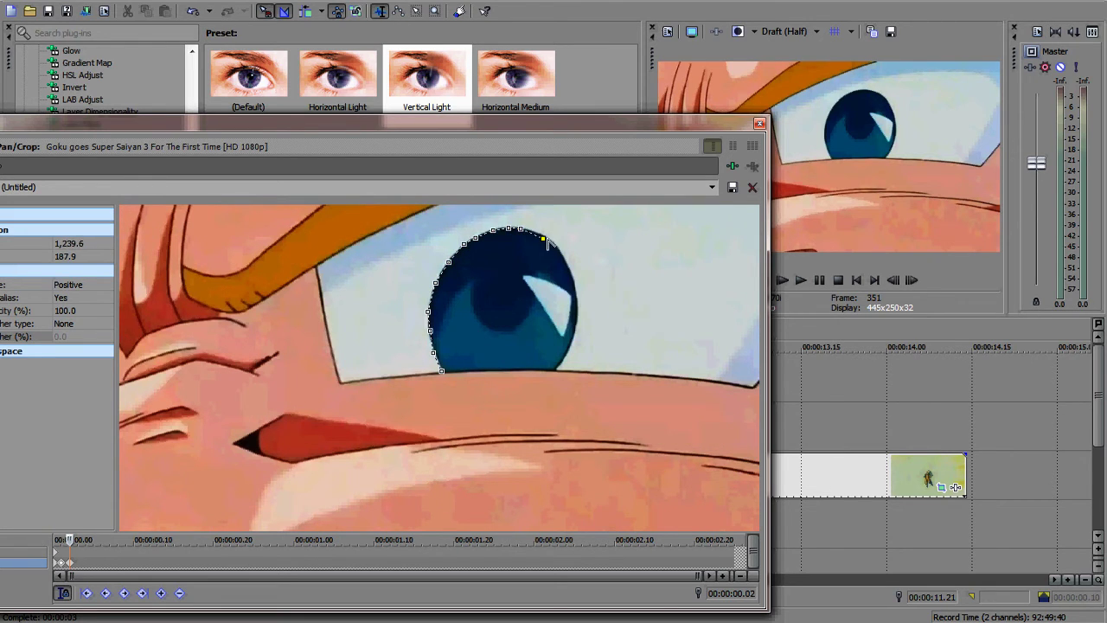
pyautogui.click(565, 260)
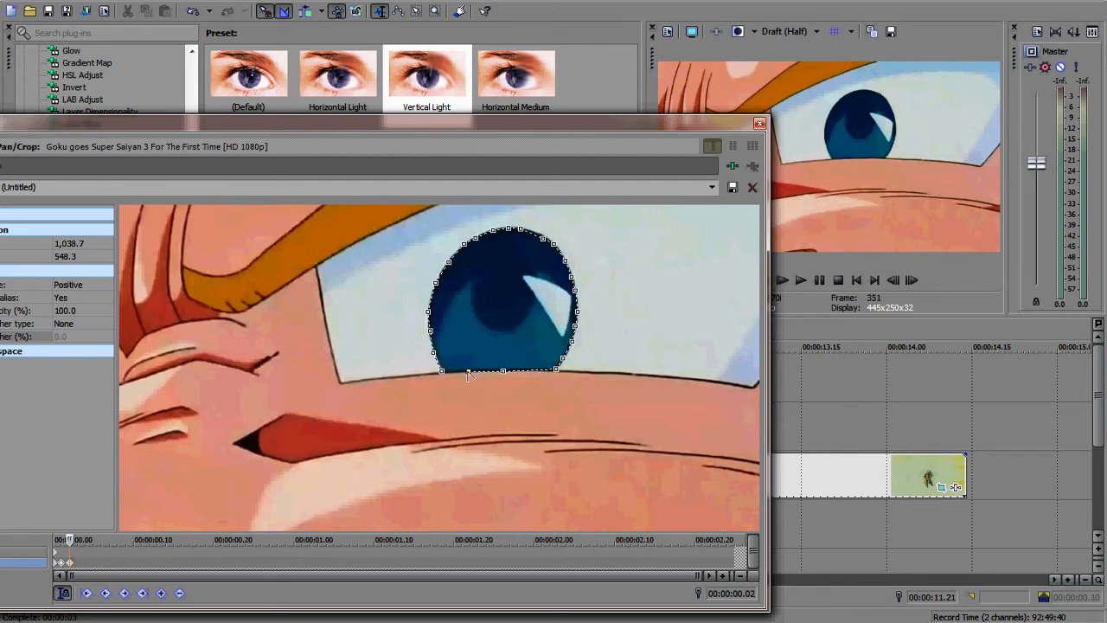
pyautogui.click(468, 371)
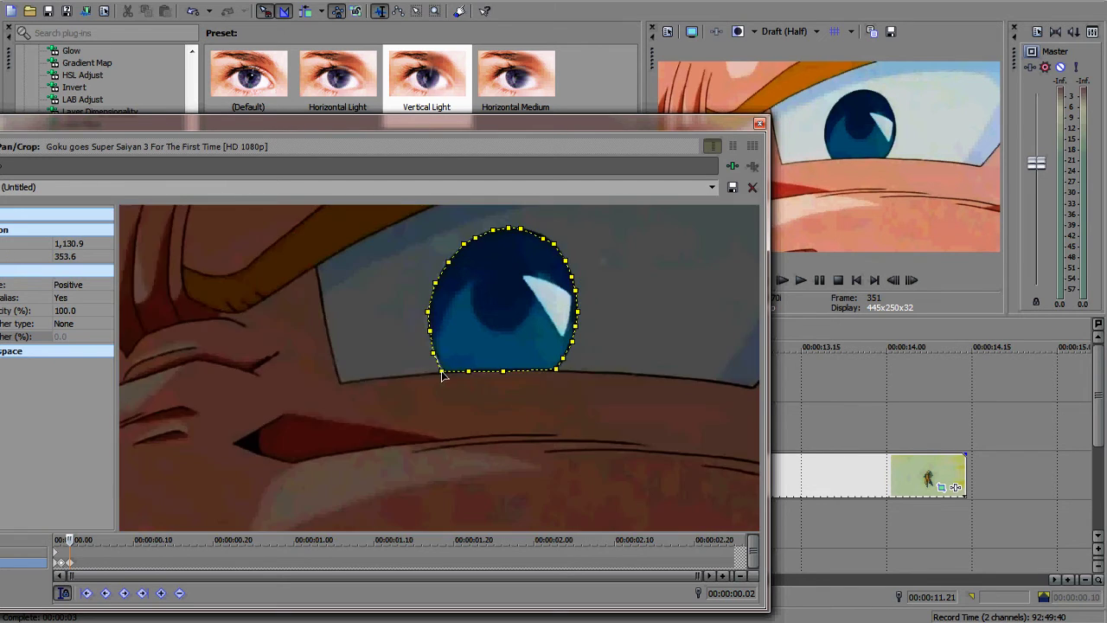
# - Set the second iris mask to Negative mode with feather type Both and a feather of 1.0%
pyautogui.click(72, 285)
pyautogui.click(71, 302)
pyautogui.click(74, 323)
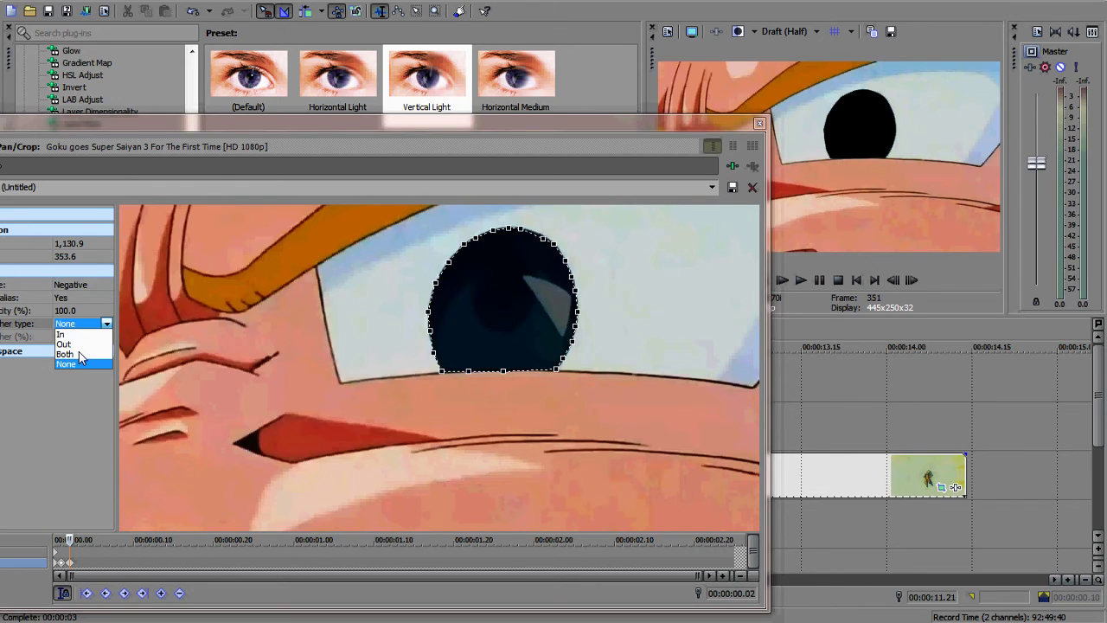
pyautogui.click(81, 356)
pyautogui.click(95, 336)
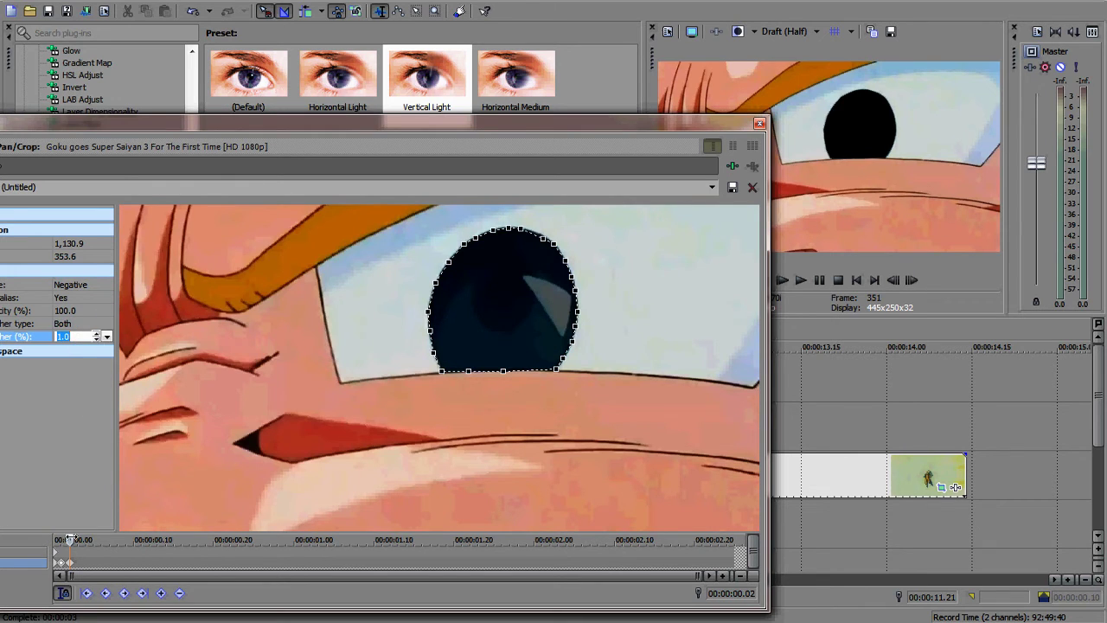
# - Close the pan/crop settings and check the masked iris frame by frame between 00:00:11.19 and 00:00:11.21
pyautogui.moveTo(71, 539); pyautogui.dragTo(54, 539)
pyautogui.click(759, 123)
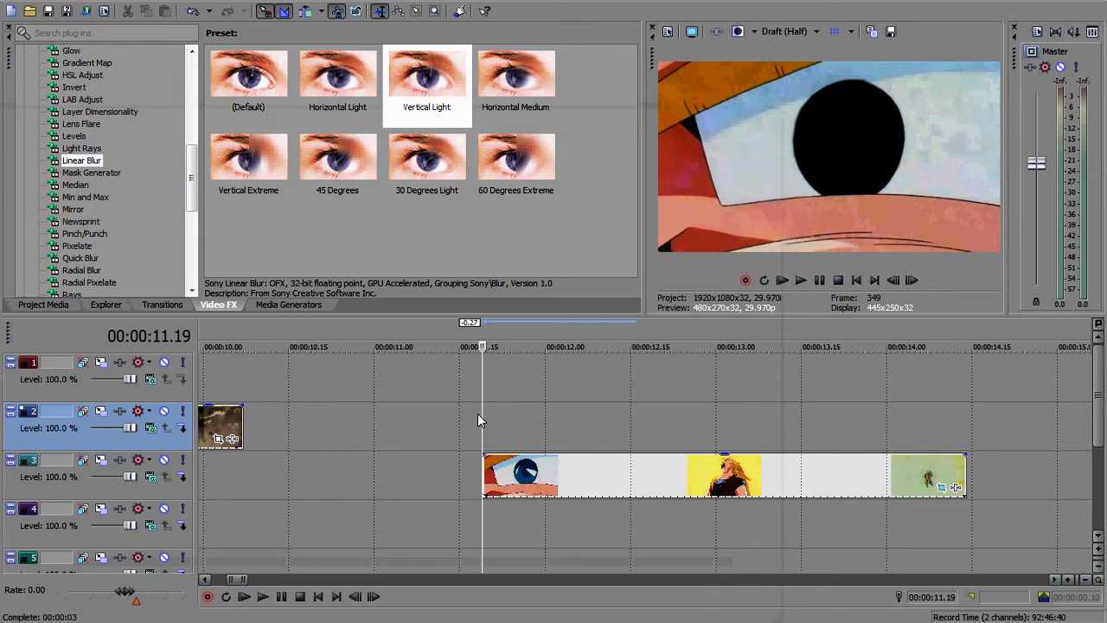
pyautogui.scroll(-3, 477, 414)
pyautogui.press('Right')
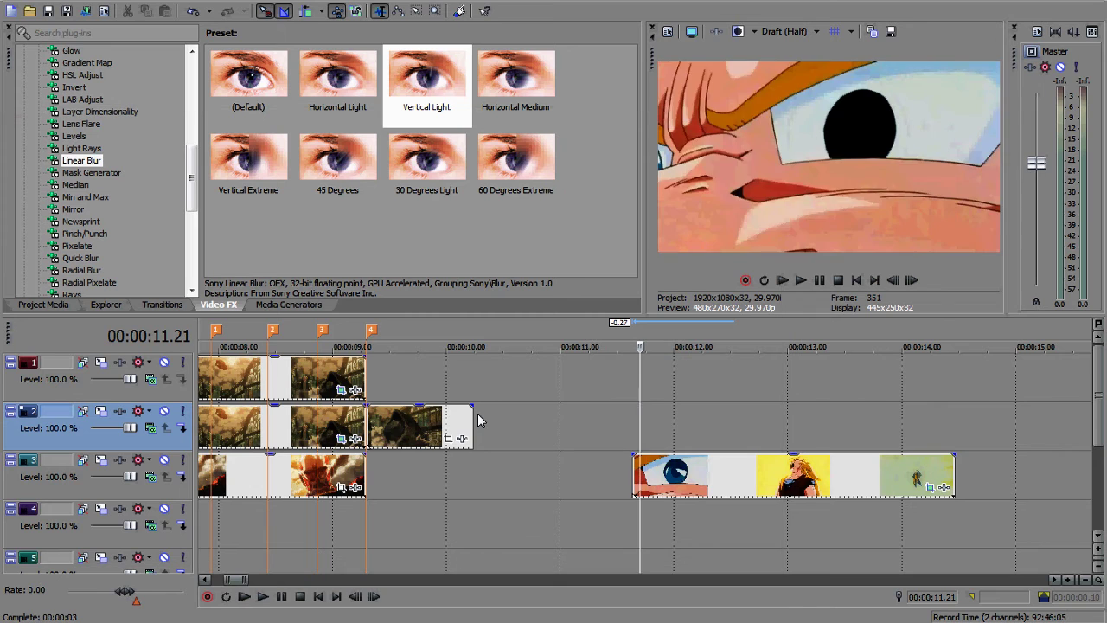
pyautogui.press('Left')
pyautogui.press('Left')
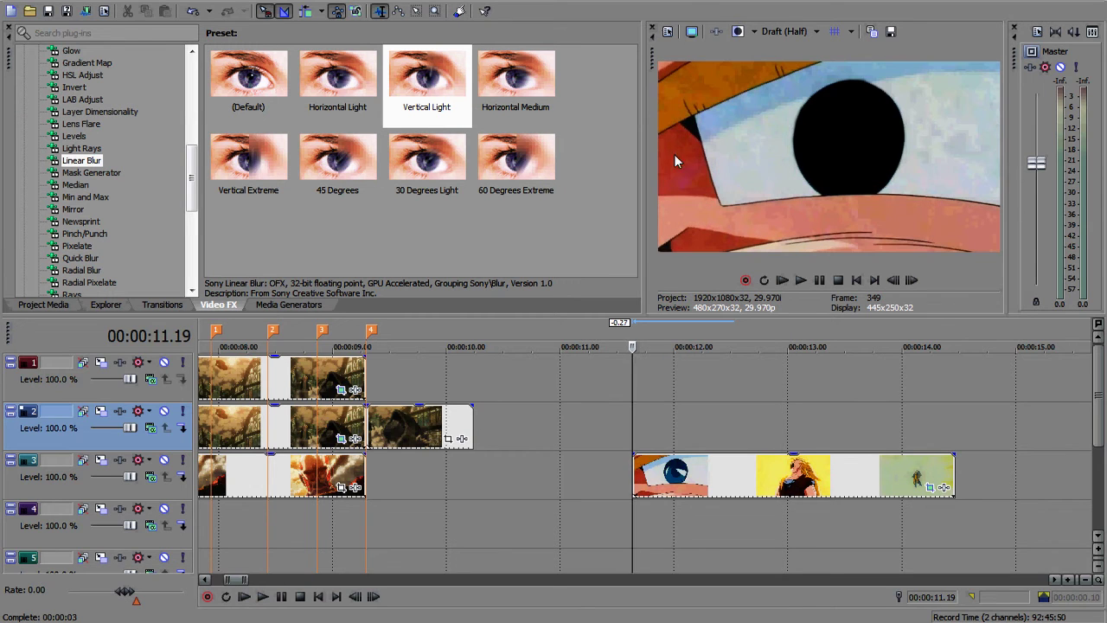
# - Copy the titan clip from track 3 and paste it on track 4, aligned with the start of the eye close-up clip
pyautogui.scroll(-3, 410, 498)
pyautogui.click(436, 486)
pyautogui.hotkey('ctrl', 'c')
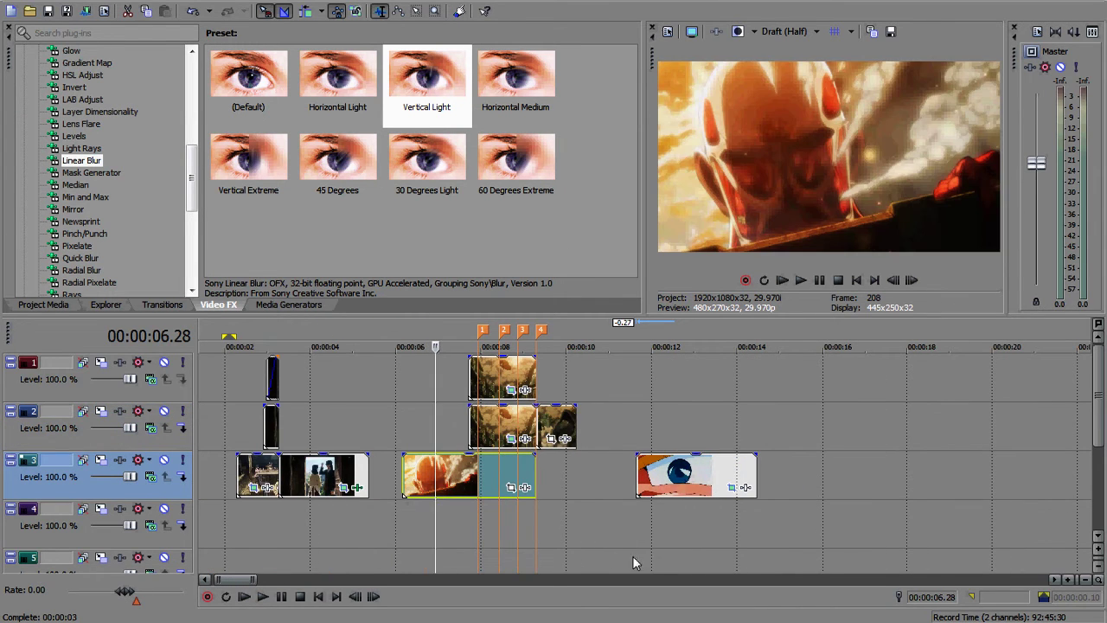
pyautogui.click(639, 525)
pyautogui.hotkey('ctrl', 'v')
pyautogui.click(644, 432)
pyautogui.scroll(3, 644, 432)
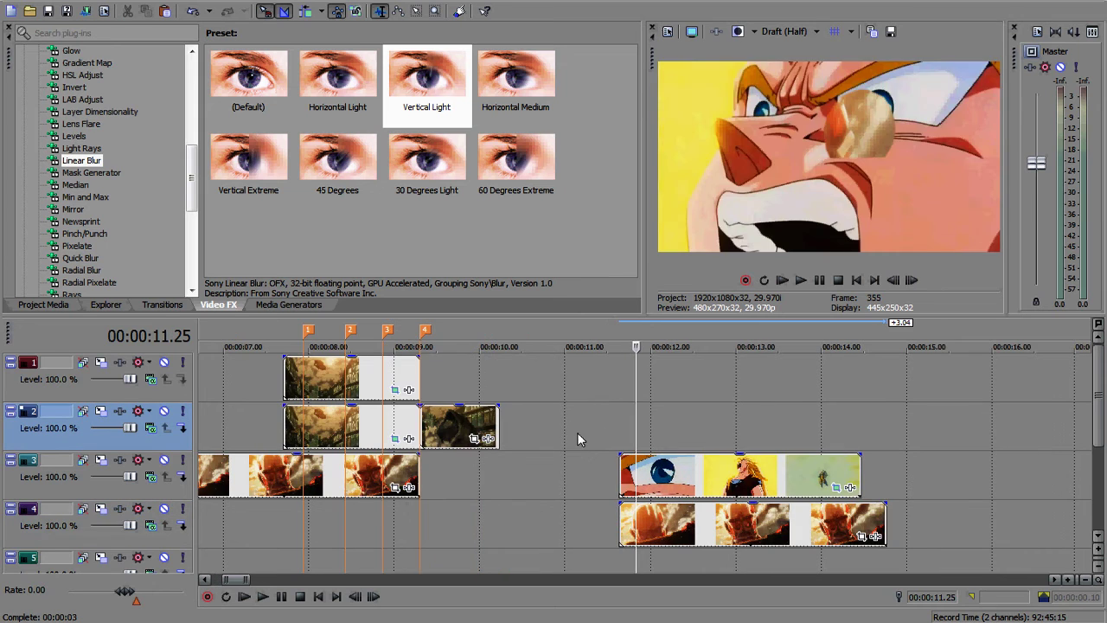
# - Step through the iris composite frame by frame from 00:00:11.19 to 00:00:11.25 to check how the mask follows the eye
pyautogui.click(612, 433)
pyautogui.click(618, 435)
pyautogui.scroll(3, 618, 433)
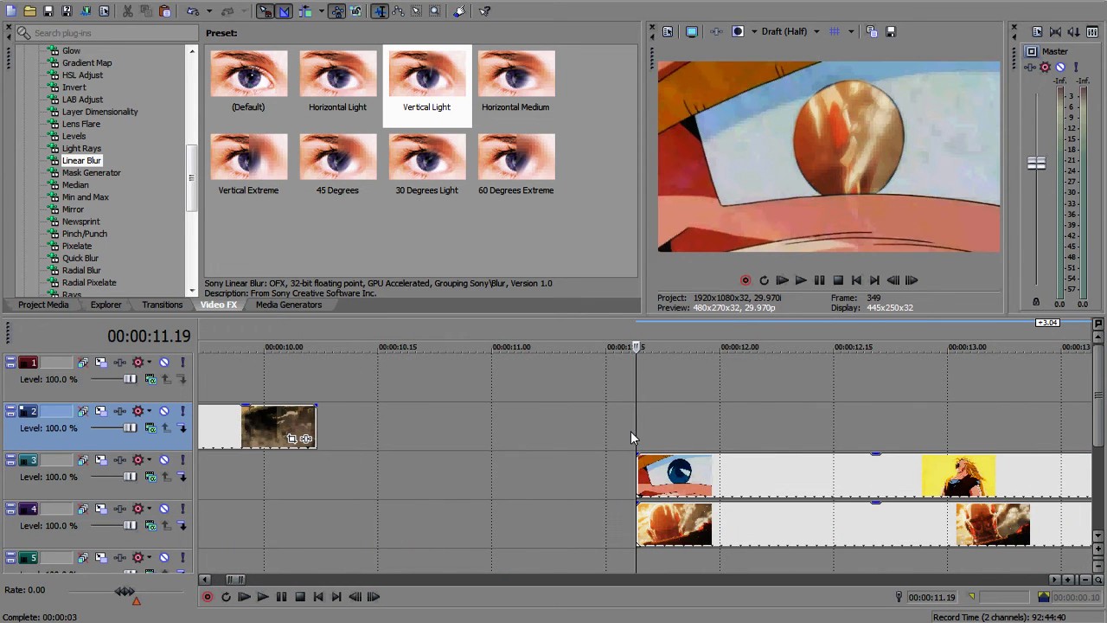
pyautogui.press('Right')
pyautogui.press('Right')
pyautogui.press('Right')
pyautogui.press('Right')
pyautogui.press('Right')
pyautogui.press('Right')
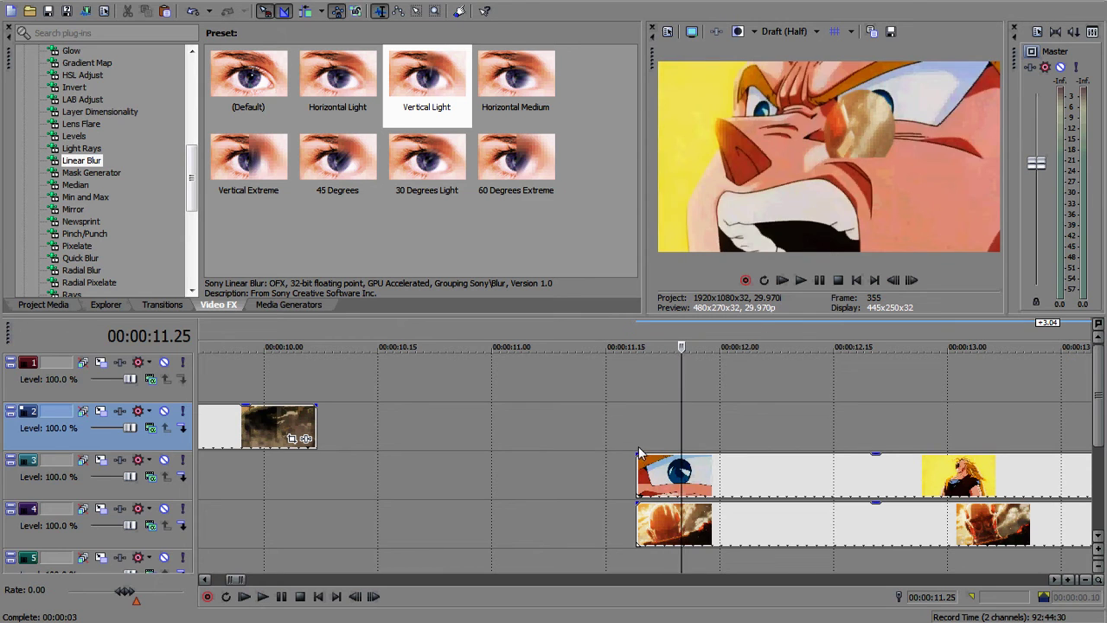
pyautogui.press('Left')
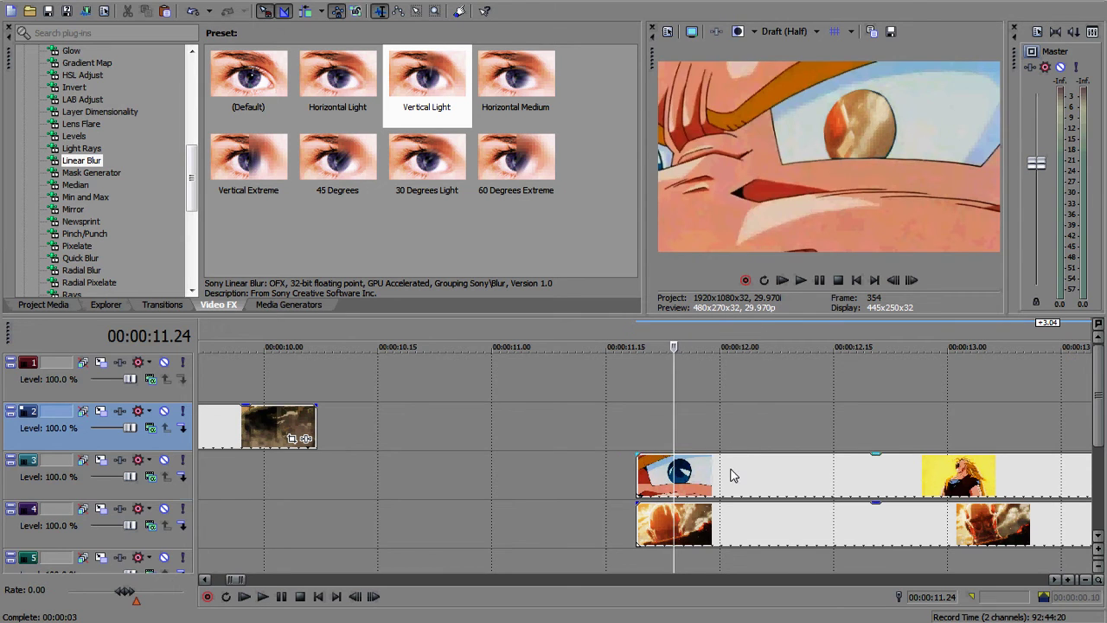
# - Duplicate the eye close-up clip onto track 2, aligned with the start of the original
pyautogui.click(726, 476)
pyautogui.click(641, 437)
pyautogui.hotkey('ctrl', 'v')
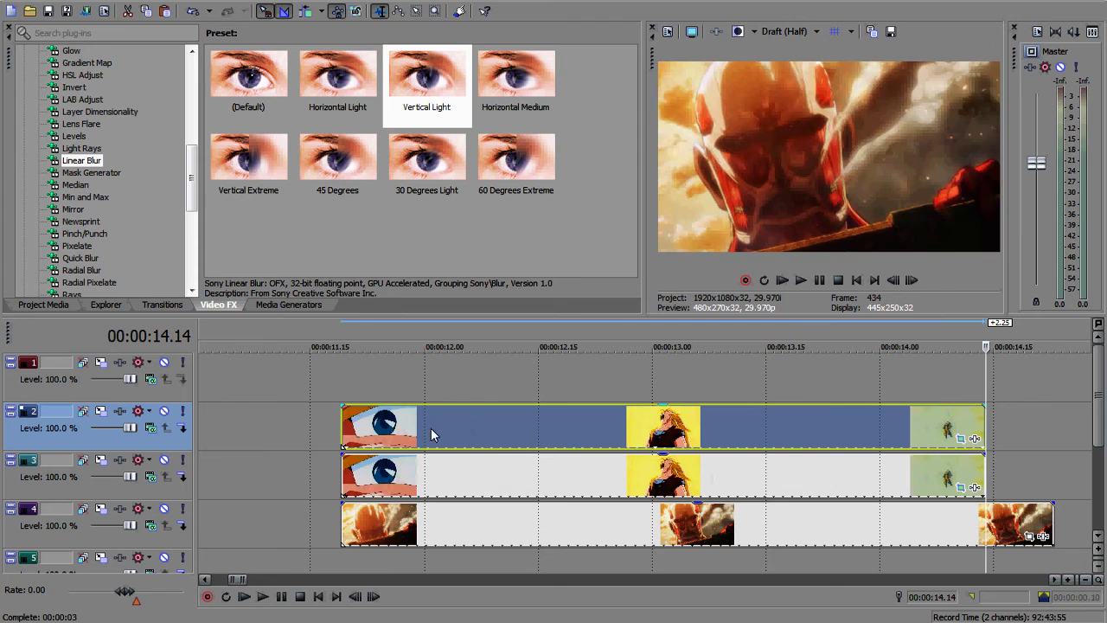
# - Split the duplicated eye clip on track 2 at 00:00:11.21 and delete the short piece before the cut
pyautogui.click(378, 431)
pyautogui.click(344, 430)
pyautogui.click(364, 427)
pyautogui.click(349, 425)
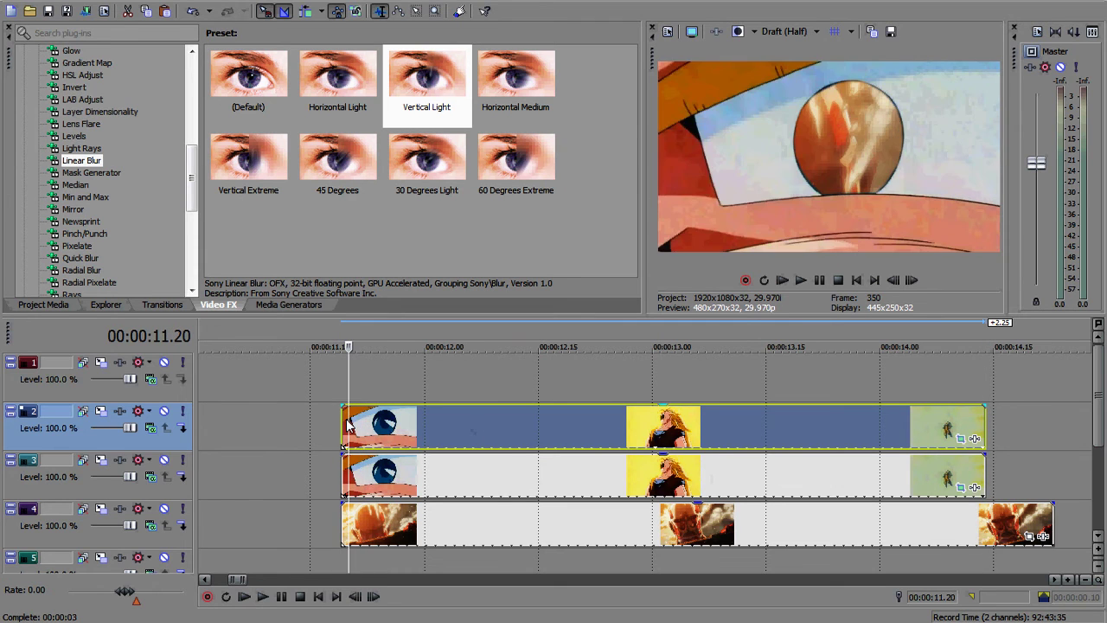
pyautogui.click(344, 420)
pyautogui.press('Left')
pyautogui.press('Right')
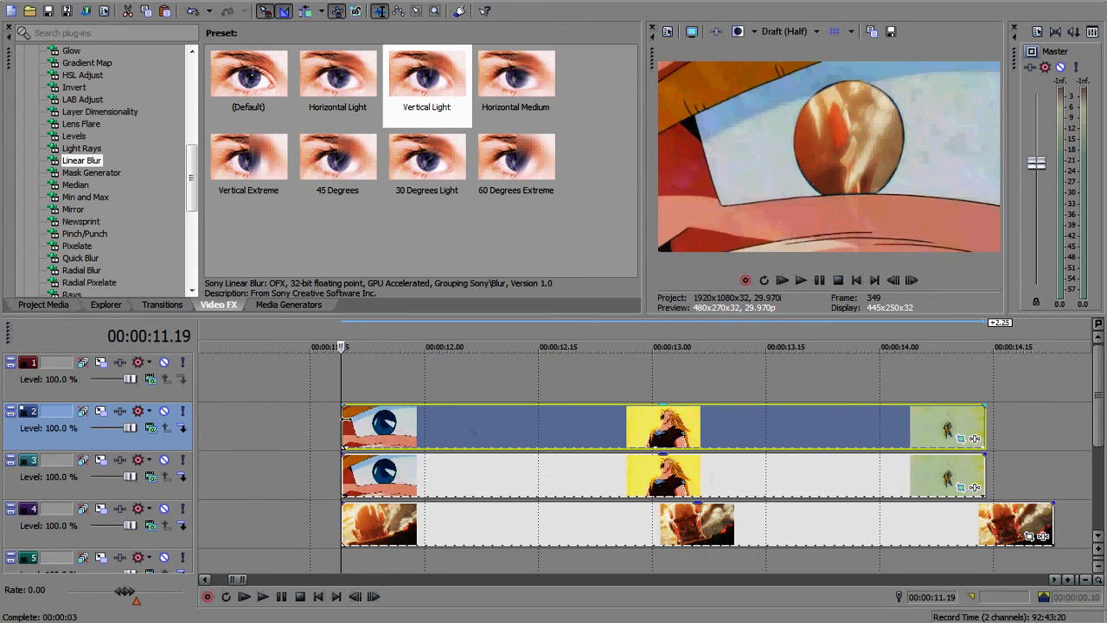
pyautogui.press('Right')
pyautogui.press('Right')
pyautogui.press('s')
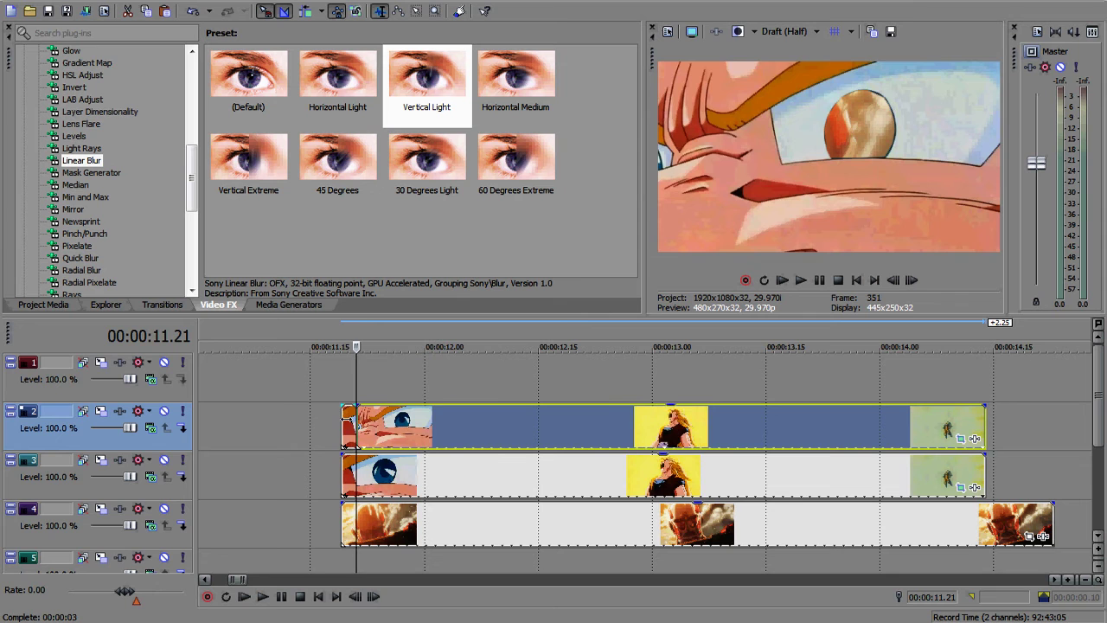
pyautogui.click(345, 422)
pyautogui.press('Delete')
pyautogui.click(357, 382)
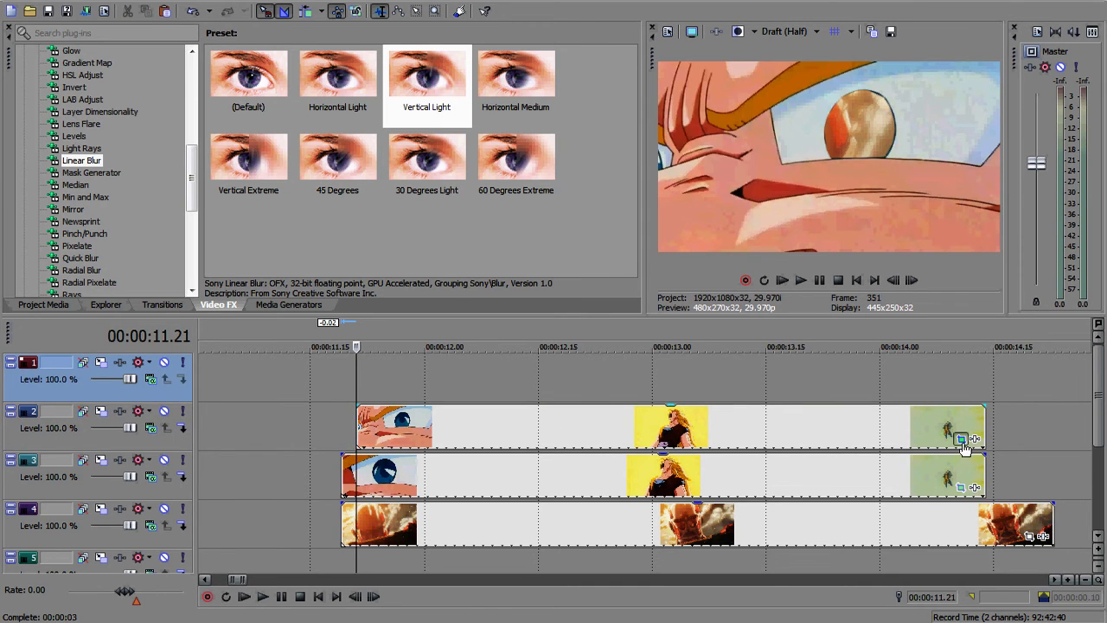
# - Remove the mask from the track 2 eye clip in its pan/crop settings and close them
pyautogui.click(960, 438)
pyautogui.moveTo(219, 128); pyautogui.dragTo(374, 119)
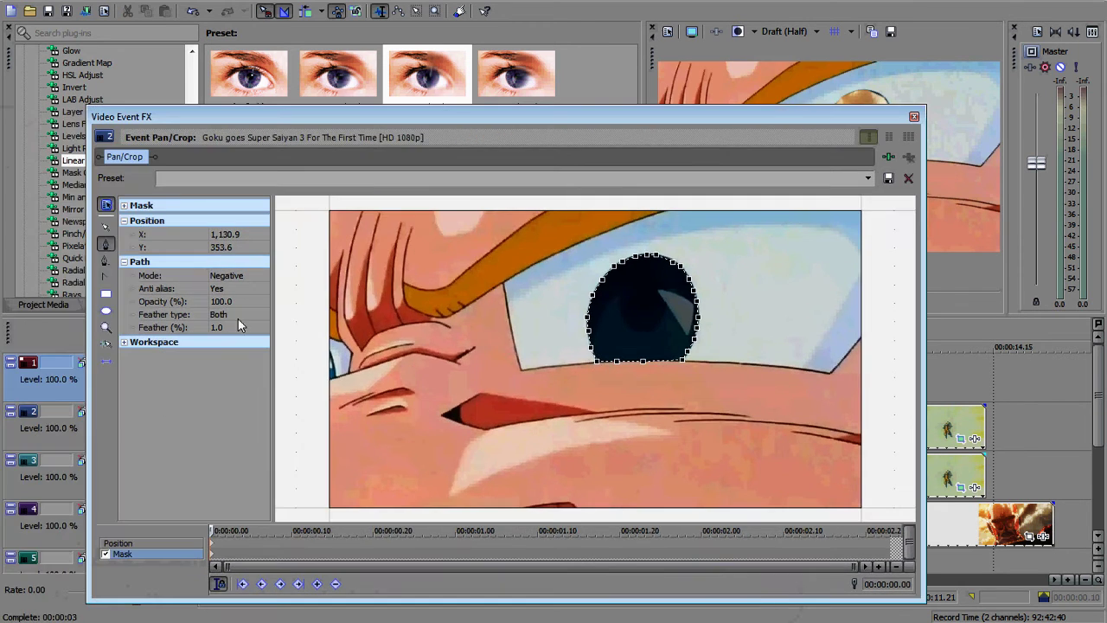
pyautogui.click(914, 116)
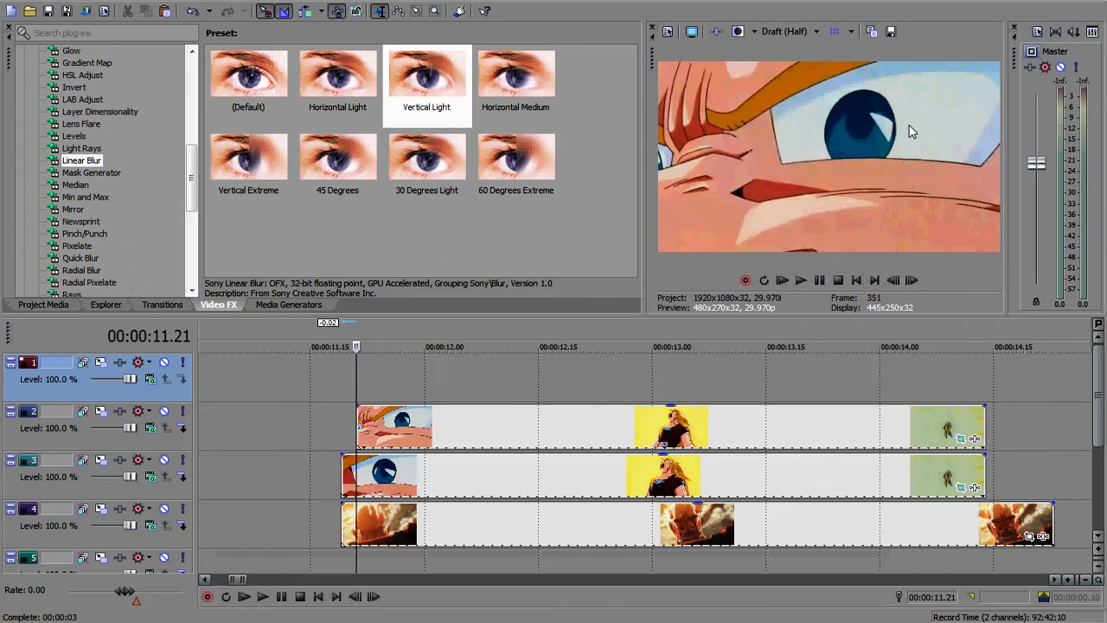
# - Give the track 2 eye clip a fade-in ending at about 00:00:11.28 and preview the blend
pyautogui.moveTo(358, 406); pyautogui.dragTo(410, 406)
pyautogui.press('Right')
pyautogui.press('Right')
pyautogui.press('Right')
pyautogui.press('Right')
pyautogui.press('Right')
pyautogui.press('Right')
pyautogui.press('Right')
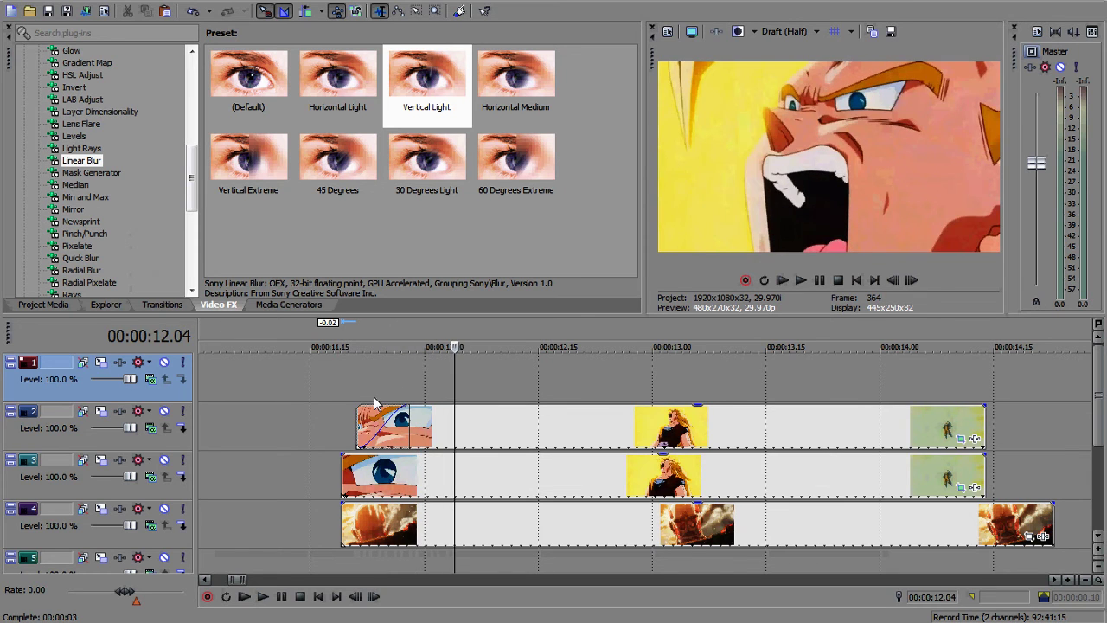
pyautogui.click(339, 410)
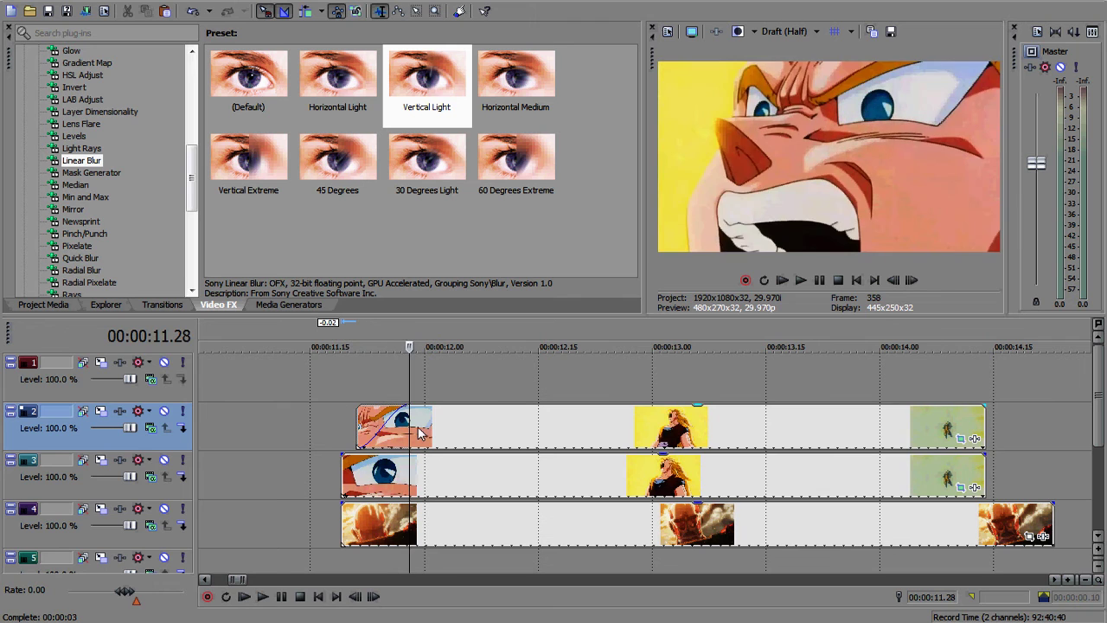
pyautogui.press('Return')
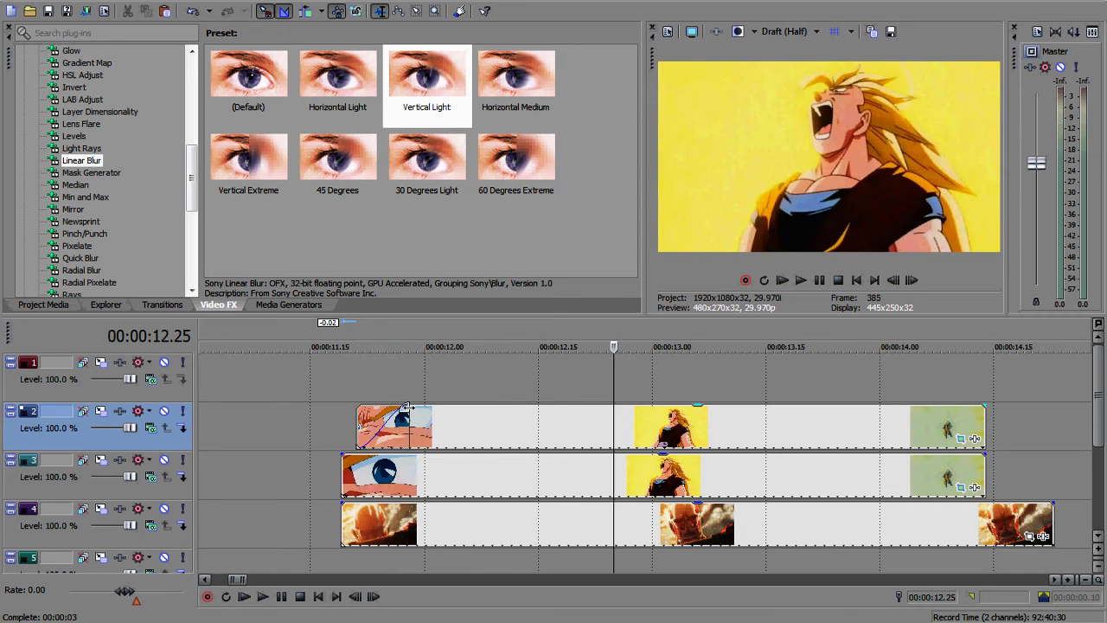
# - In the track 3 eye clip's first frame, shrink the pan/crop frame inside the iris to 410.0 by 230.6, centred at 1,079.4, 501.1
pyautogui.click(340, 391)
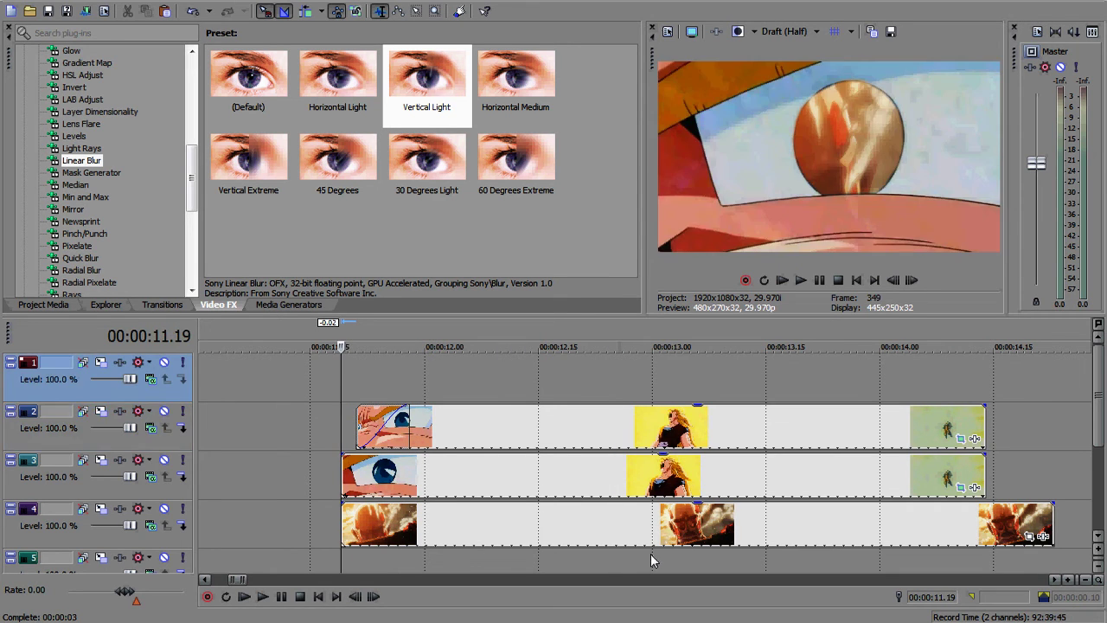
pyautogui.click(961, 487)
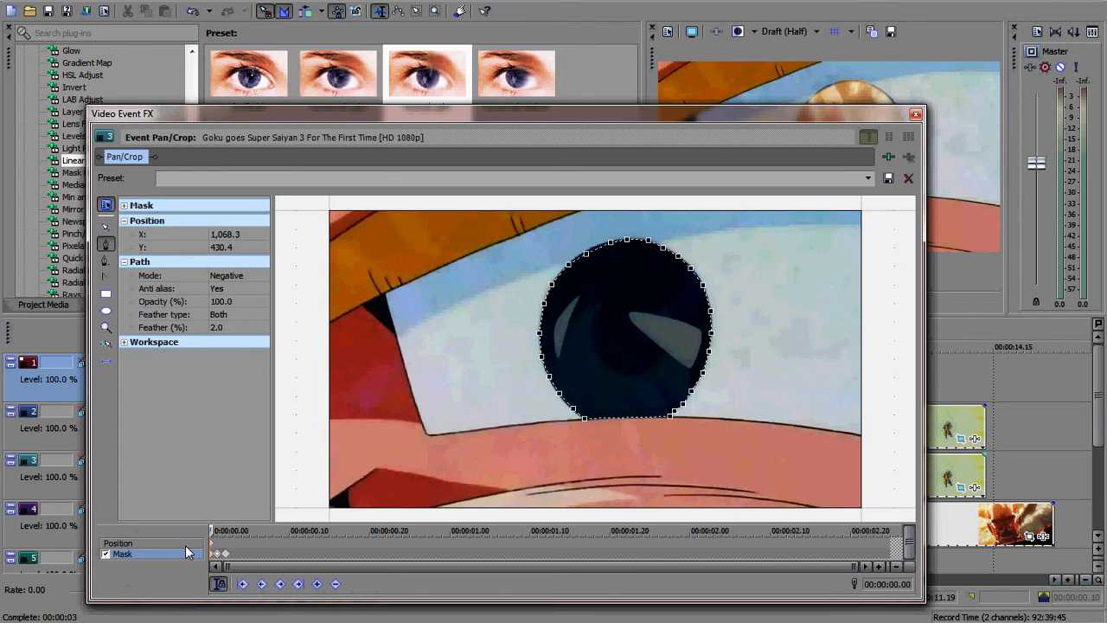
pyautogui.click(141, 543)
pyautogui.moveTo(862, 509); pyautogui.dragTo(696, 380)
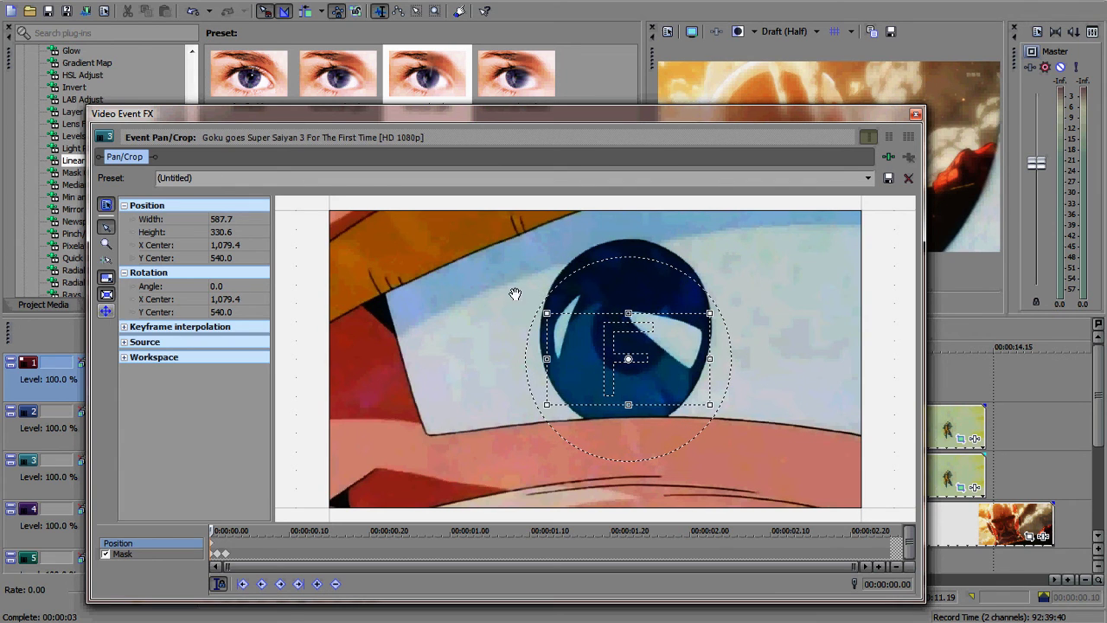
pyautogui.moveTo(710, 404); pyautogui.dragTo(689, 382)
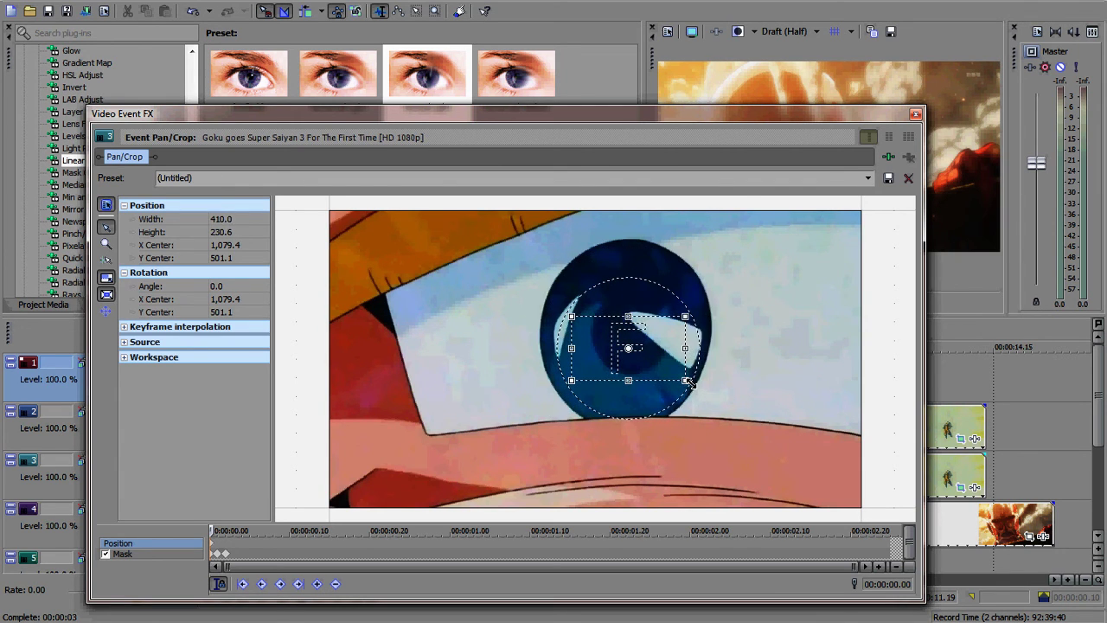
# - At 00:00:00.02, restore the track 3 clip's pan/crop frame to the full 1,920.0 by 1,080.0 image
pyautogui.moveTo(801, 108); pyautogui.dragTo(765, 128)
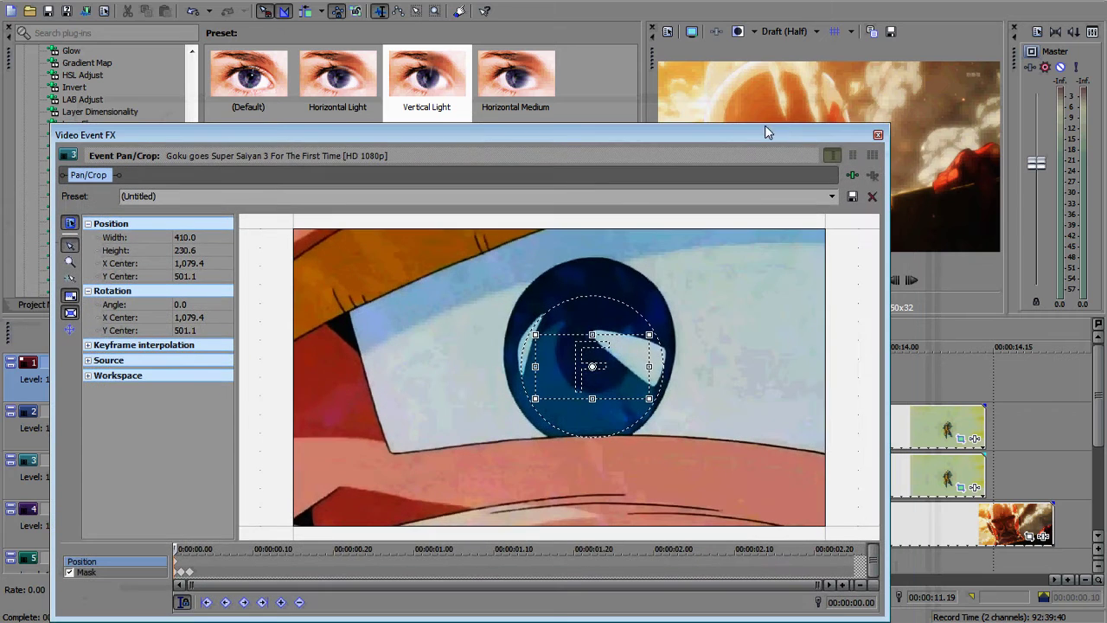
pyautogui.moveTo(177, 550); pyautogui.dragTo(190, 550)
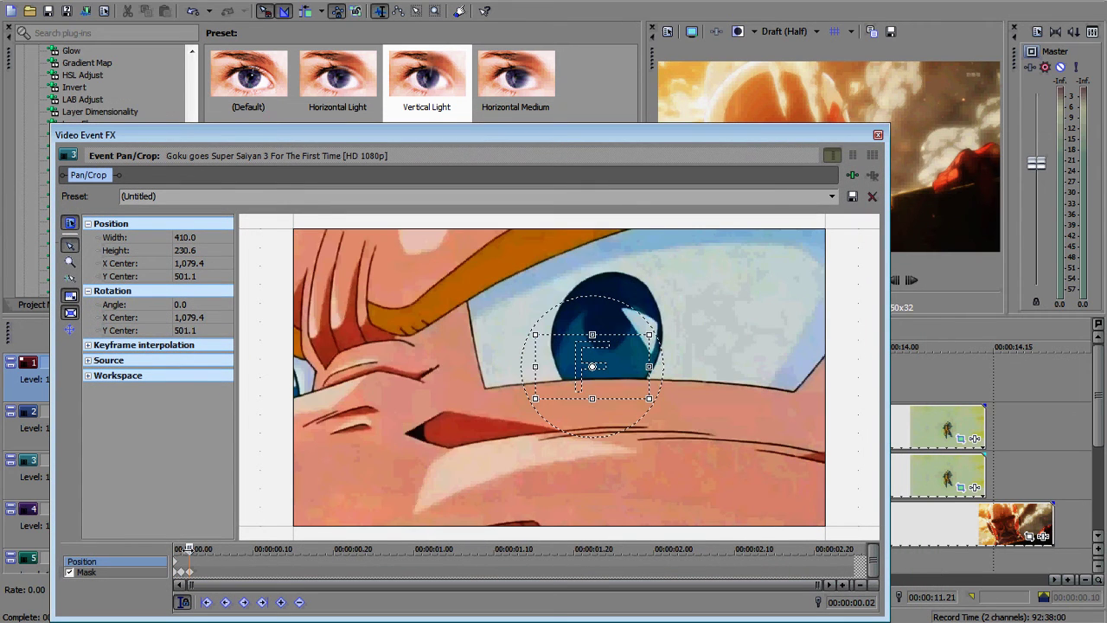
pyautogui.rightClick(588, 386)
pyautogui.click(606, 395)
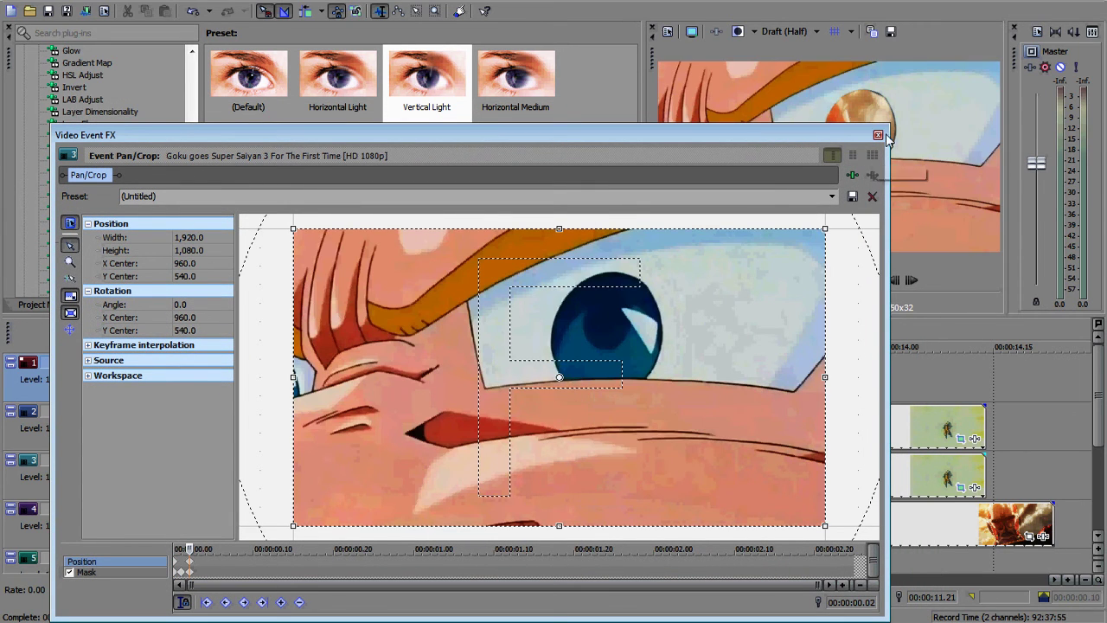
# - Close the track 3 clip's pan/crop settings and examine the eye zoom-out frame by frame from 00:00:11.19 to 00:00:13.15
pyautogui.click(878, 134)
pyautogui.press('Left')
pyautogui.press('Left')
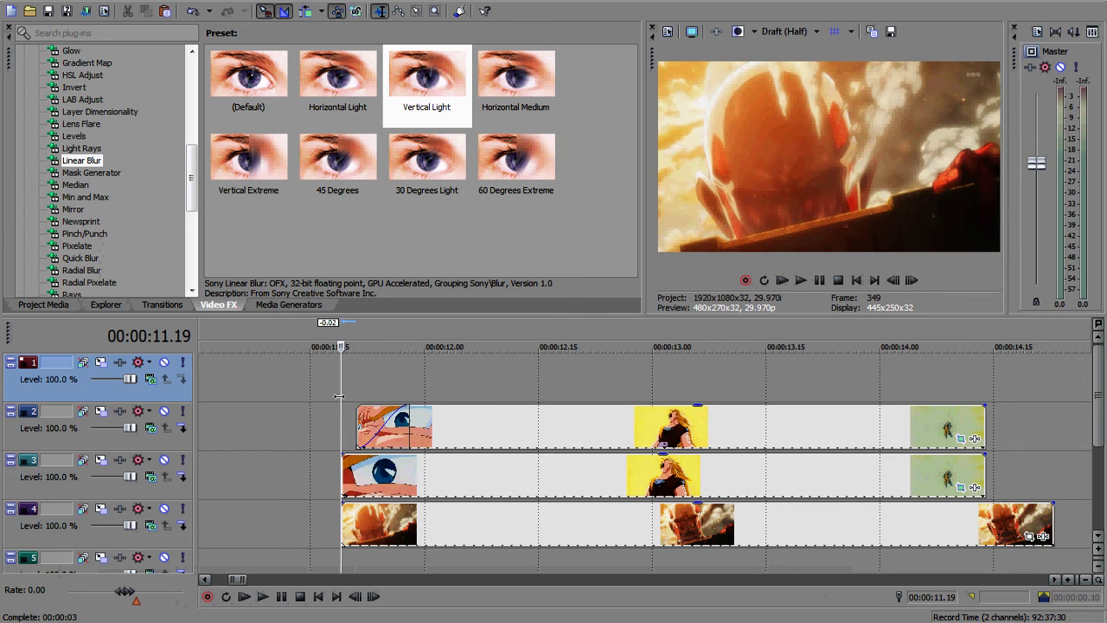
pyautogui.press('Right')
pyautogui.press('Right')
pyautogui.press('Right')
pyautogui.press('Right')
pyautogui.press('Right')
pyautogui.press('Right')
pyautogui.press('Right')
pyautogui.press('Right')
pyautogui.press('Right')
pyautogui.press('Right')
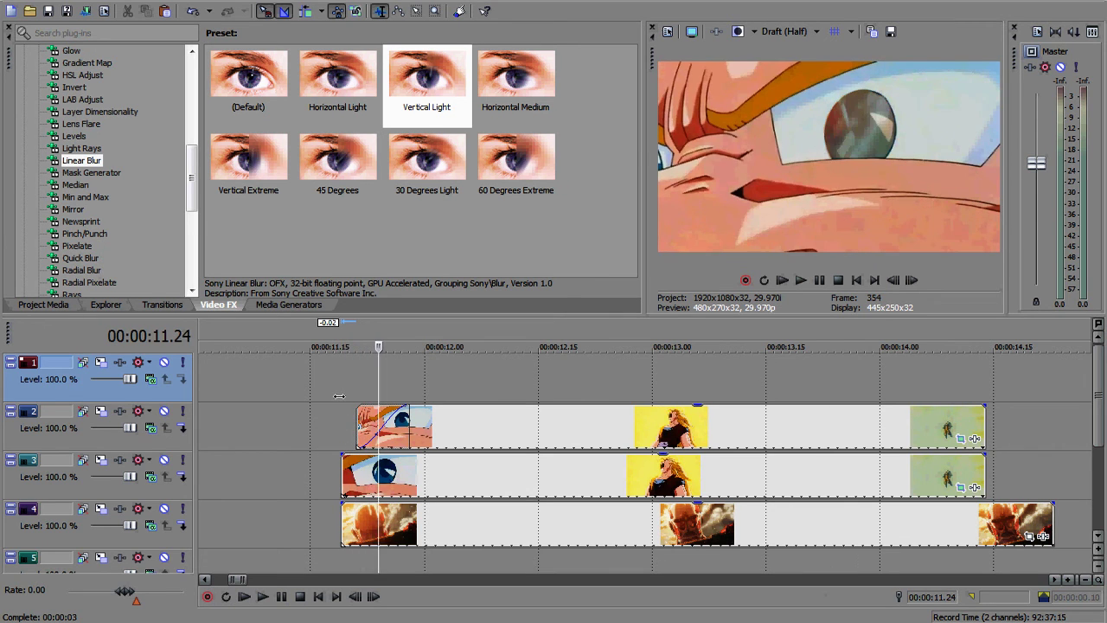
pyautogui.press('Right')
pyautogui.press('Right')
pyautogui.press('Right')
pyautogui.press('Right')
pyautogui.press('Right')
pyautogui.press('Right')
pyautogui.press('Right')
pyautogui.press('Right')
pyautogui.press('Right')
pyautogui.press('Right')
pyautogui.press('Right')
pyautogui.press('Right')
pyautogui.press('Right')
pyautogui.press('Right')
pyautogui.press('Right')
pyautogui.press('Right')
pyautogui.press('Right')
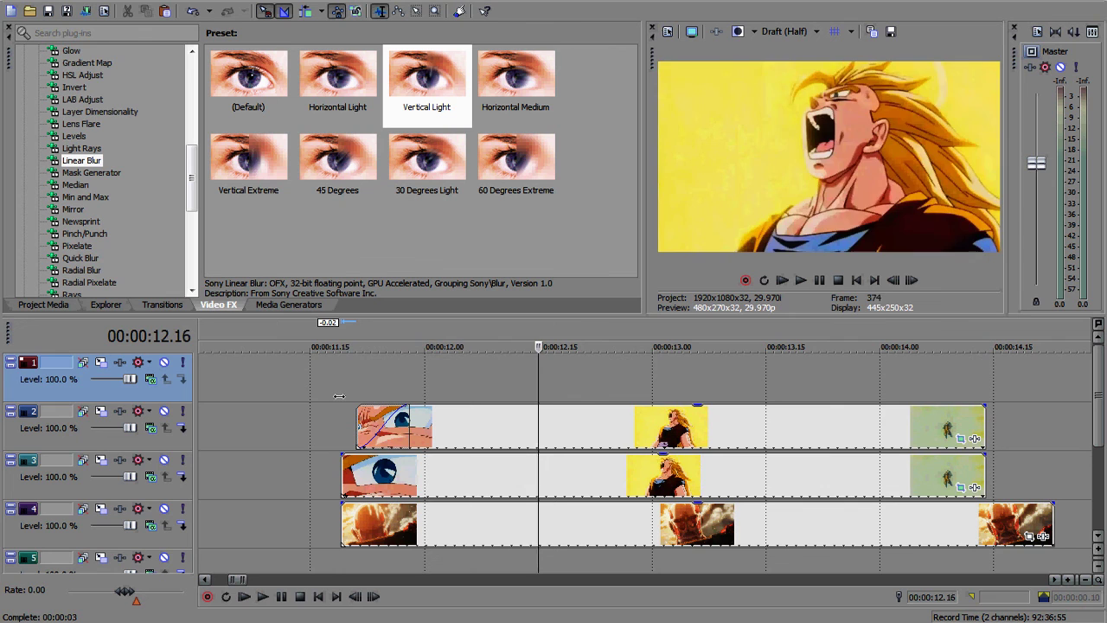
pyautogui.press('Right')
pyautogui.press('Right')
pyautogui.press('Right')
pyautogui.press('Right')
pyautogui.press('Right')
pyautogui.press('Right')
pyautogui.press('Right')
pyautogui.press('Right')
pyautogui.press('Right')
pyautogui.press('Right')
pyautogui.press('Right')
pyautogui.press('Right')
pyautogui.press('Right')
pyautogui.press('Right')
pyautogui.press('Right')
pyautogui.press('Right')
pyautogui.press('Right')
pyautogui.press('Right')
pyautogui.press('Right')
pyautogui.press('Right')
pyautogui.press('Right')
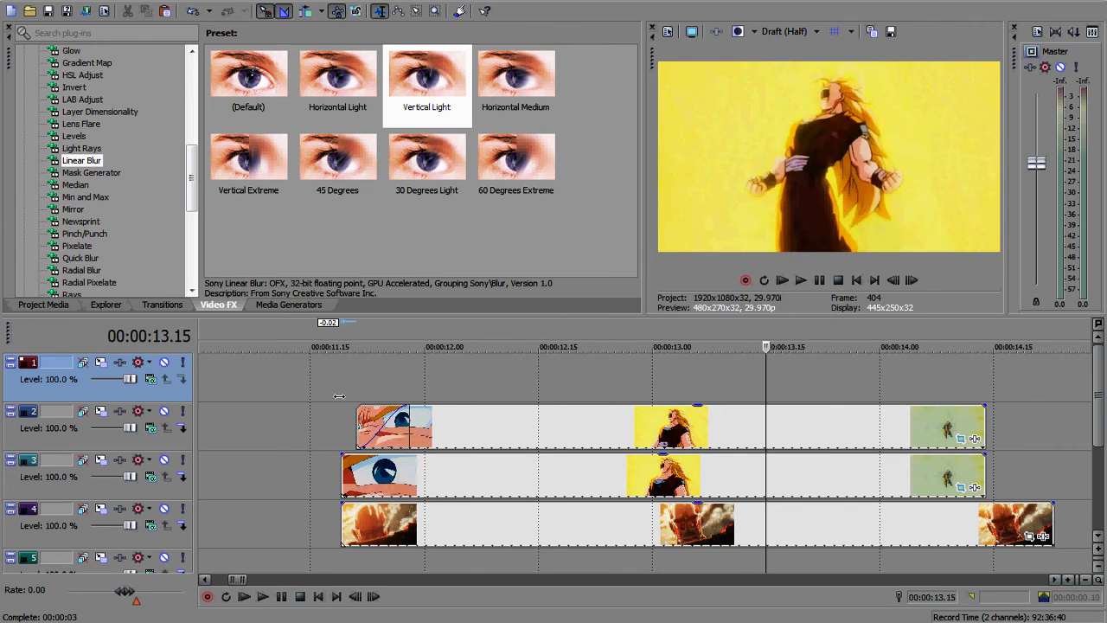
# - Review the iris-to-eye blend once more from the track 3 clip's start at 00:00:11.19 to 00:00:11.29
pyautogui.click(341, 381)
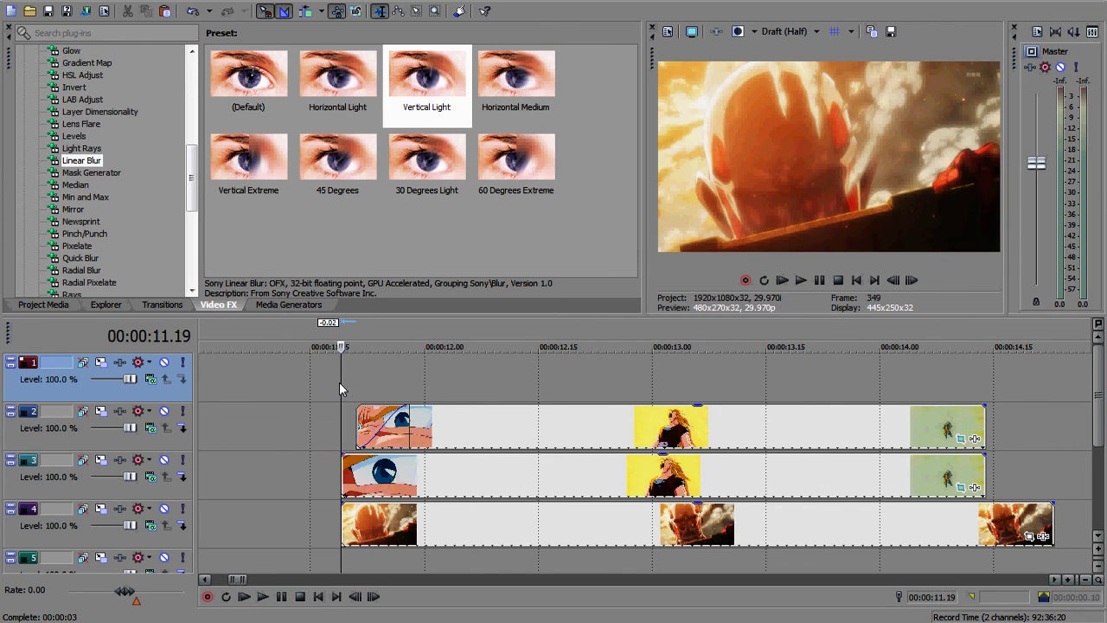
pyautogui.press('Right')
pyautogui.press('Right')
pyautogui.press('Right')
pyautogui.press('Right')
pyautogui.press('Right')
pyautogui.press('Right')
pyautogui.press('Right')
pyautogui.press('Right')
pyautogui.press('Right')
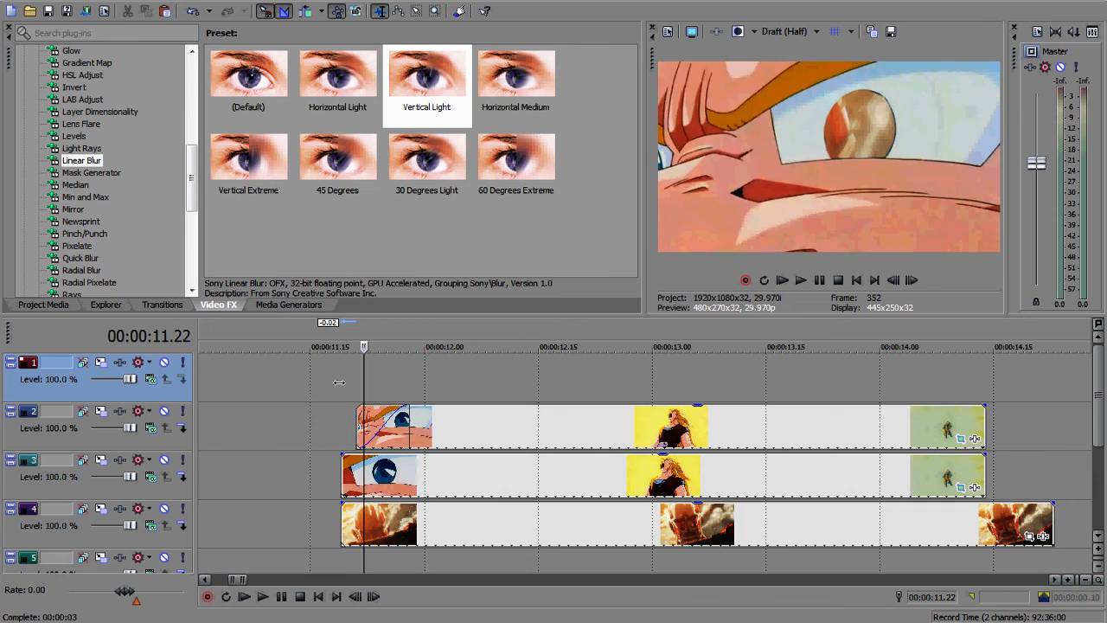
pyautogui.press('Right')
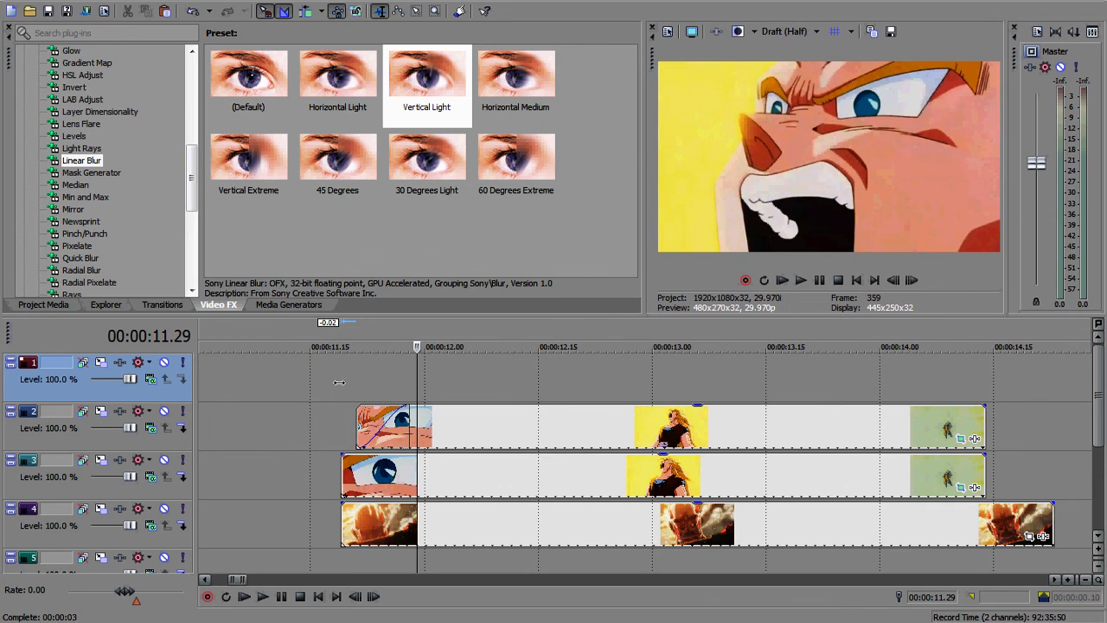
# - Examine the earlier masked titan-to-town transition on tracks 1 to 3 frame by frame, from marker 1 to marker 4
pyautogui.scroll(-3, 339, 383)
pyautogui.click(312, 533)
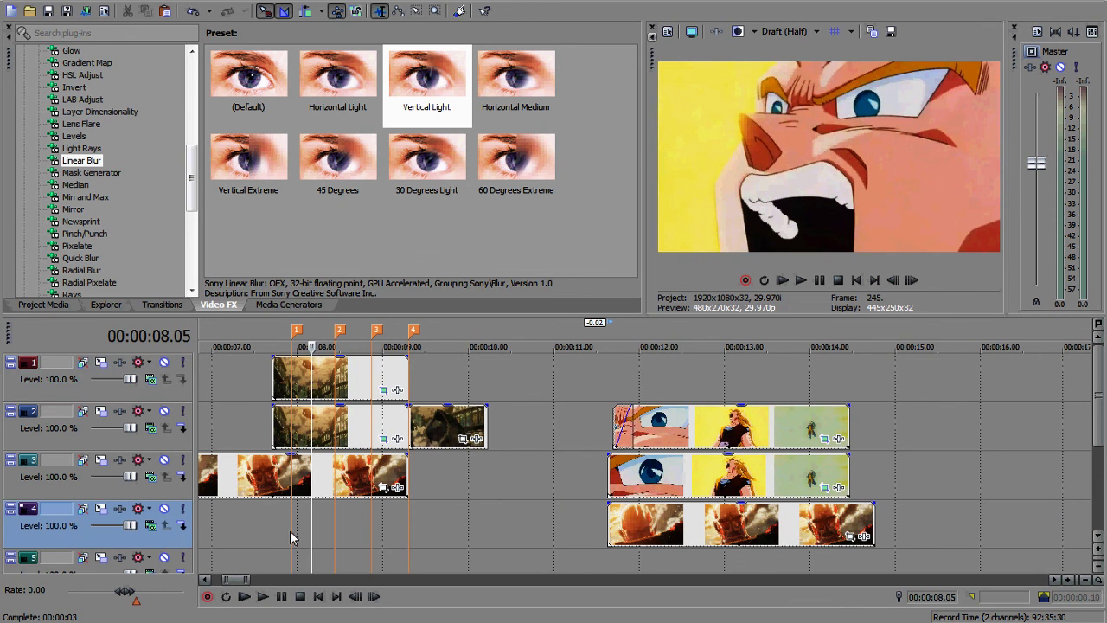
pyautogui.click(290, 531)
pyautogui.press('Right')
pyautogui.press('Right')
pyautogui.press('Right')
pyautogui.press('Right')
pyautogui.press('Right')
pyautogui.press('Right')
pyautogui.press('Right')
pyautogui.press('Right')
pyautogui.press('Right')
pyautogui.press('Right')
pyautogui.press('Right')
pyautogui.press('Right')
pyautogui.press('Right')
pyautogui.press('Right')
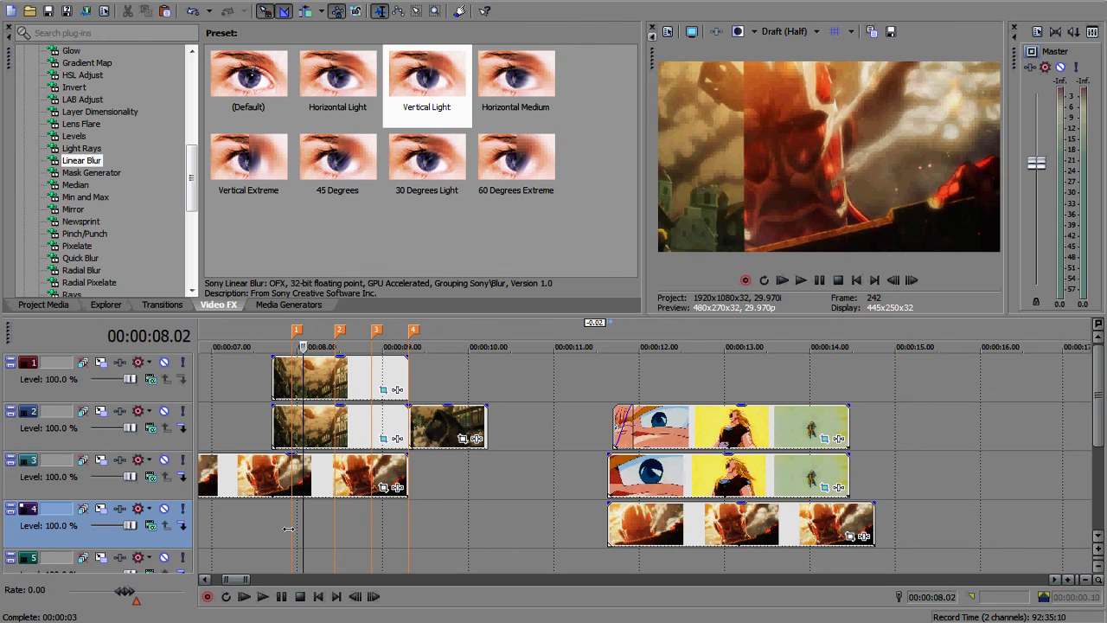
pyautogui.press('Right')
pyautogui.press('Right')
pyautogui.press('Right')
pyautogui.press('Right')
pyautogui.press('Right')
pyautogui.press('Right')
pyautogui.press('Right')
pyautogui.press('Right')
pyautogui.press('Right')
pyautogui.press('Right')
pyautogui.press('Right')
pyautogui.press('Right')
pyautogui.press('Right')
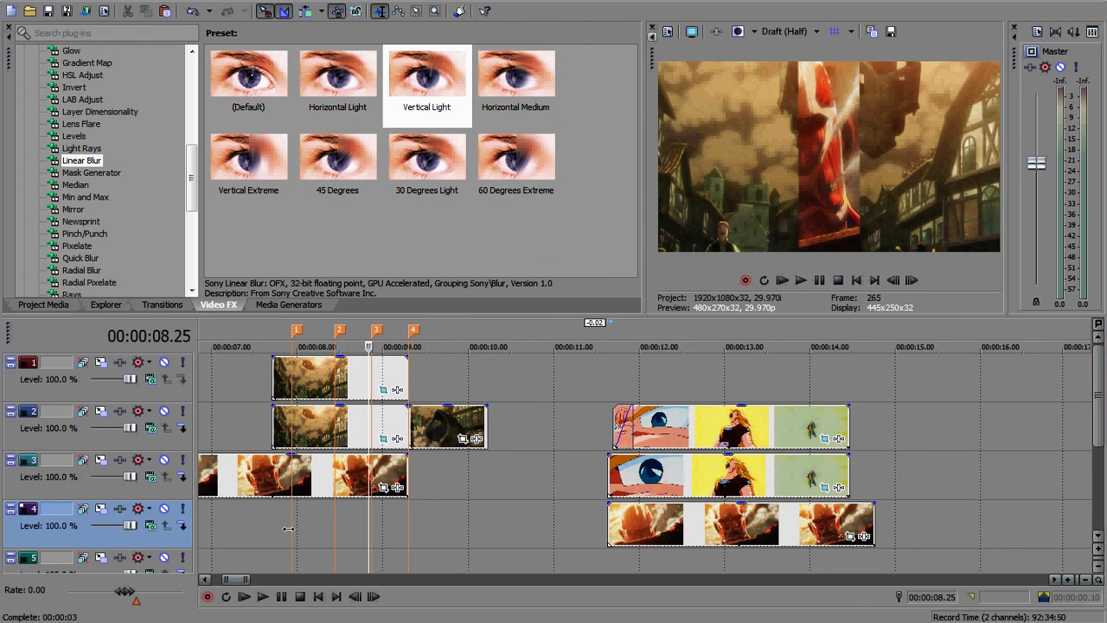
pyautogui.press('Right')
pyautogui.press('Right')
pyautogui.press('Right')
pyautogui.press('Right')
pyautogui.press('Right')
pyautogui.press('Right')
pyautogui.press('Right')
pyautogui.press('Right')
pyautogui.press('Right')
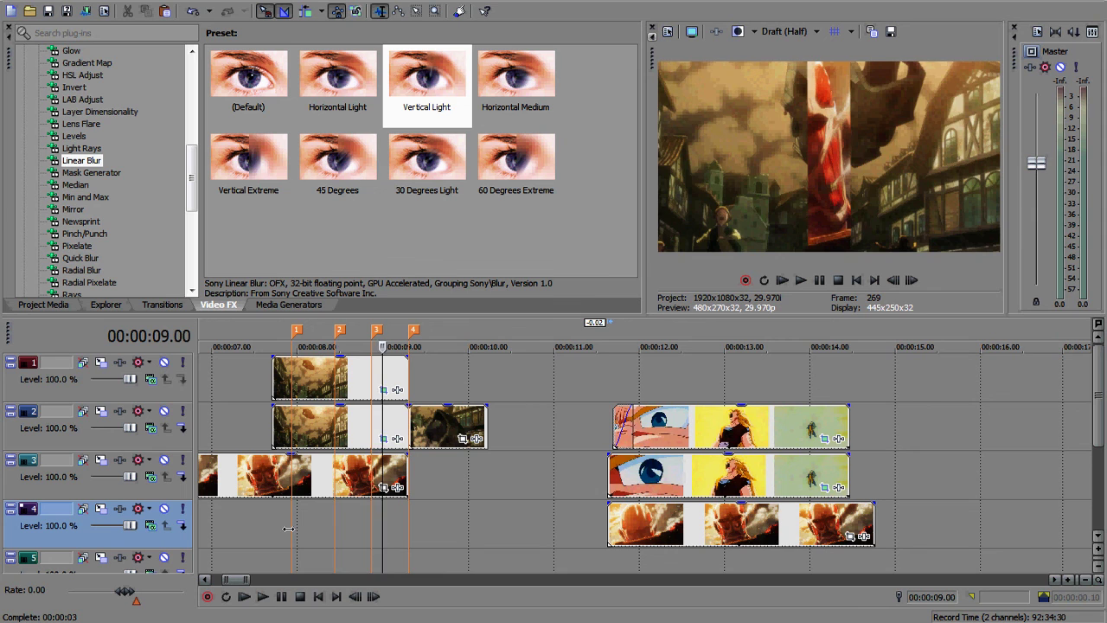
pyautogui.press('Right')
pyautogui.press('Right')
pyautogui.press('Right')
pyautogui.press('Right')
pyautogui.press('Right')
pyautogui.press('Right')
pyautogui.press('Right')
pyautogui.press('Right')
pyautogui.press('Right')
pyautogui.press('Right')
pyautogui.press('Right')
pyautogui.press('Right')
pyautogui.press('Right')
pyautogui.press('Right')
pyautogui.press('Right')
pyautogui.press('Right')
pyautogui.press('Right')
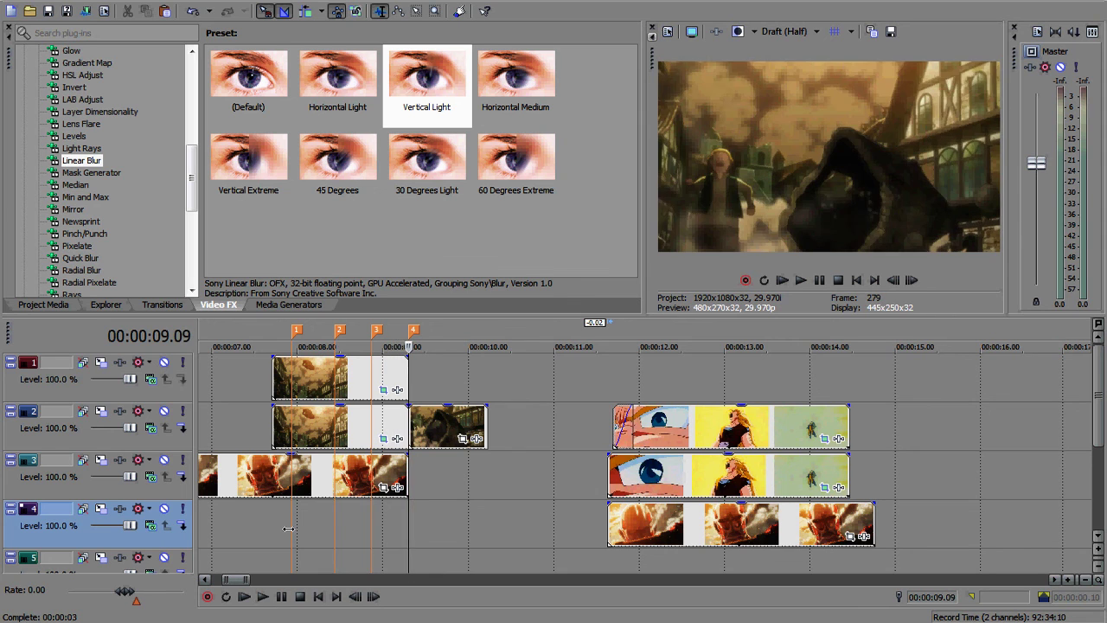
pyautogui.click(818, 389)
pyautogui.scroll(-7, 816, 389)
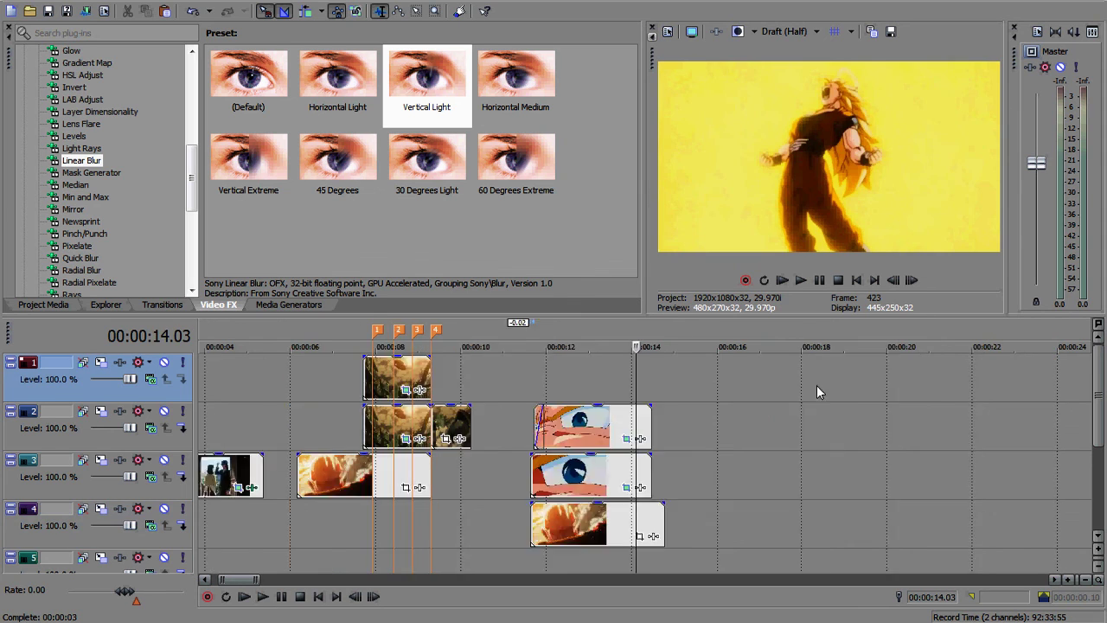
pyautogui.click(303, 564)
pyautogui.scroll(2, 366, 519)
pyautogui.scroll(2, 424, 500)
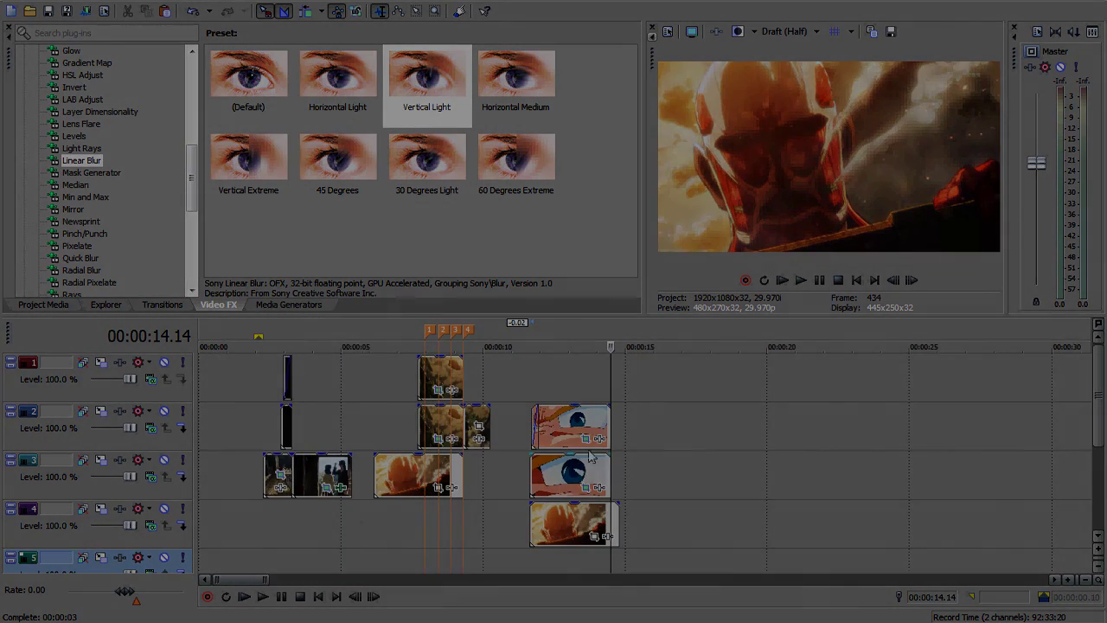
pyautogui.click(621, 400)
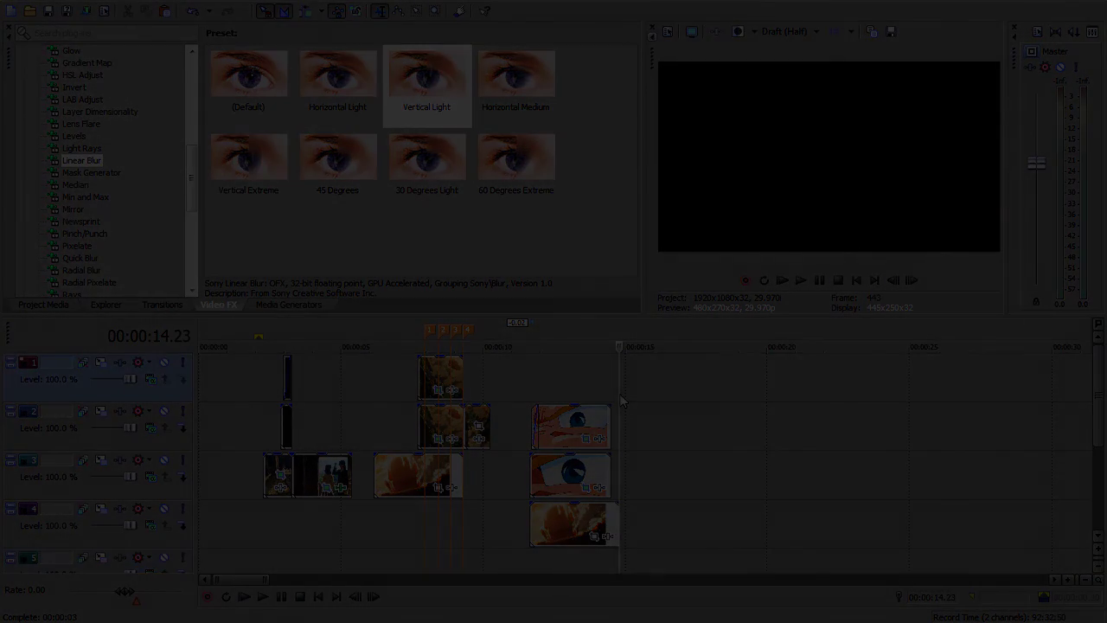